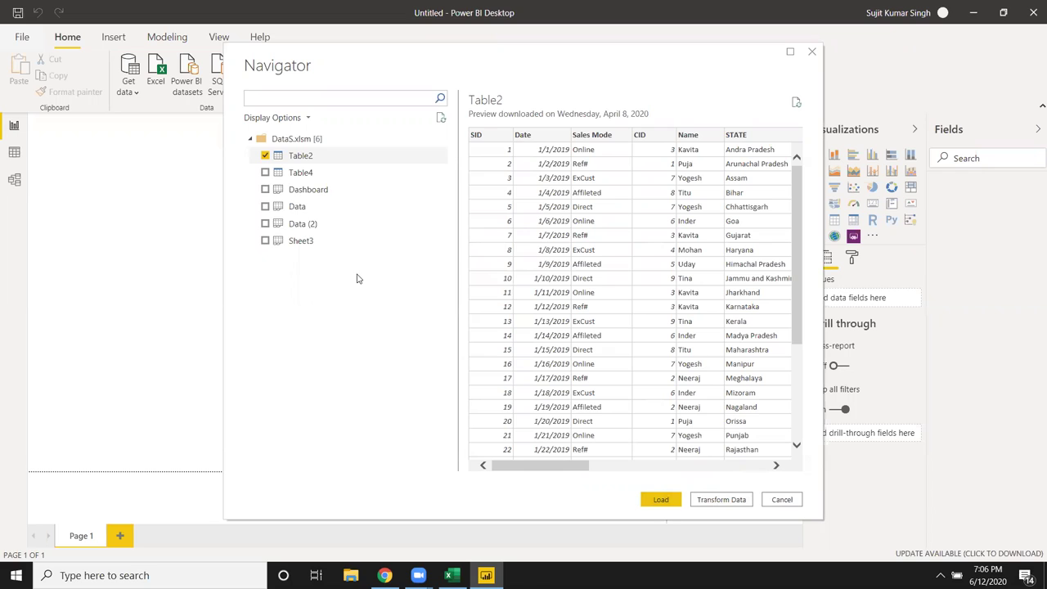
- Load Table2 from DataS.xlsm into the Power Query Editor with Transform Data
left_click(721, 505)
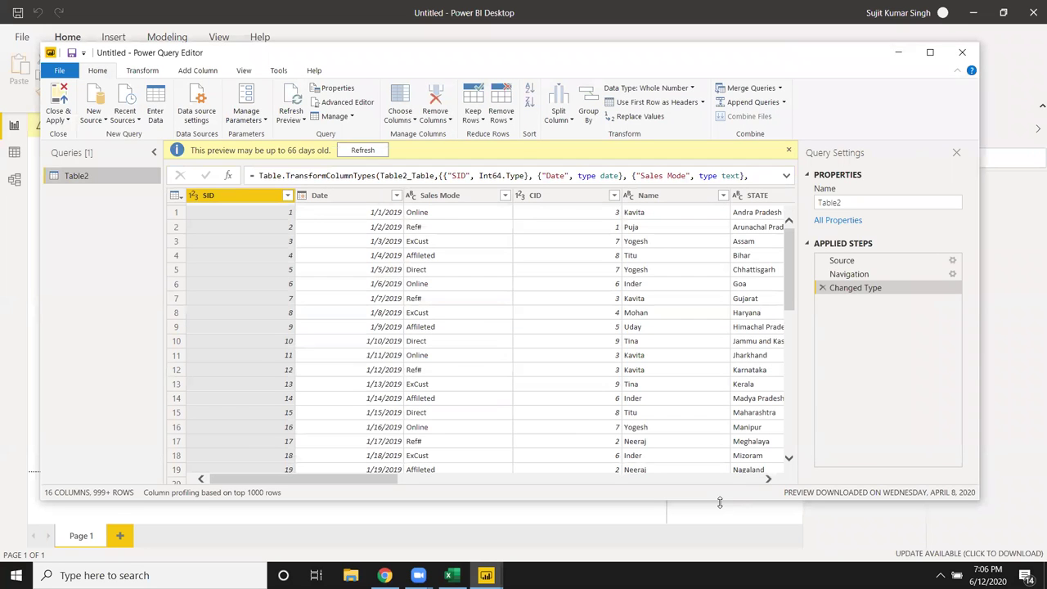
- Refresh the 66-day-old Table2 preview and scroll across its columns
left_click(356, 154)
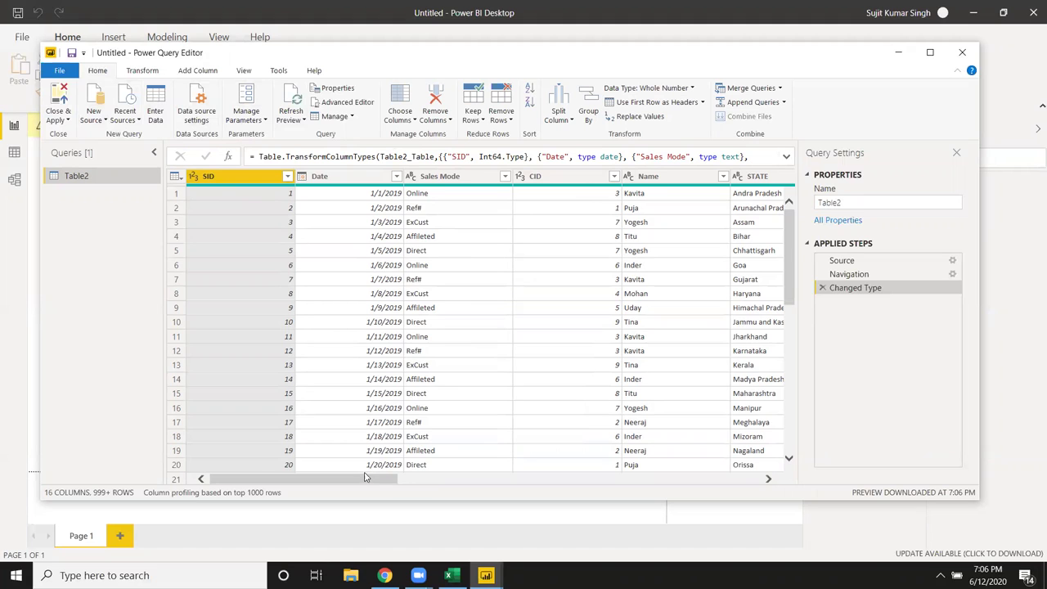
left_click_drag(365, 477, 691, 478)
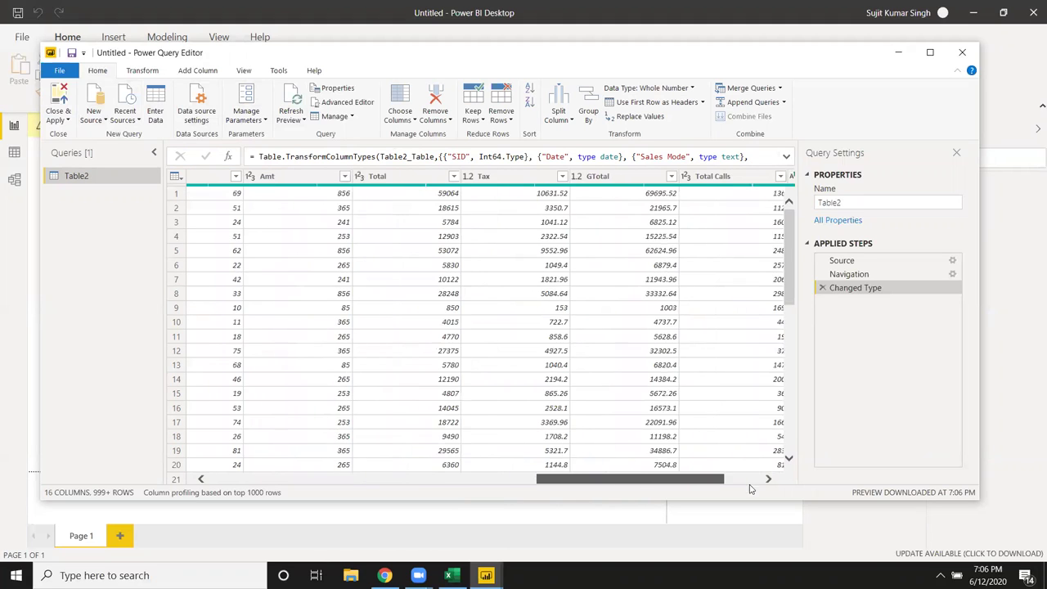
left_click_drag(608, 481, 291, 488)
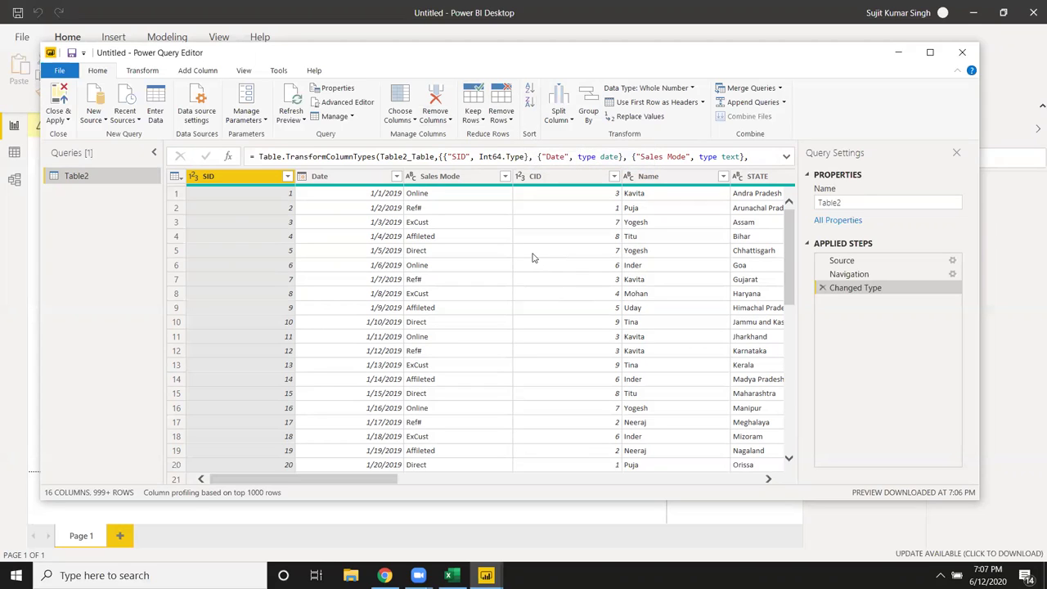
- Inspect the CID, STATE (Assam) and Name (Kavita) cell values
left_click(532, 257)
left_click_drag(387, 404, 470, 400)
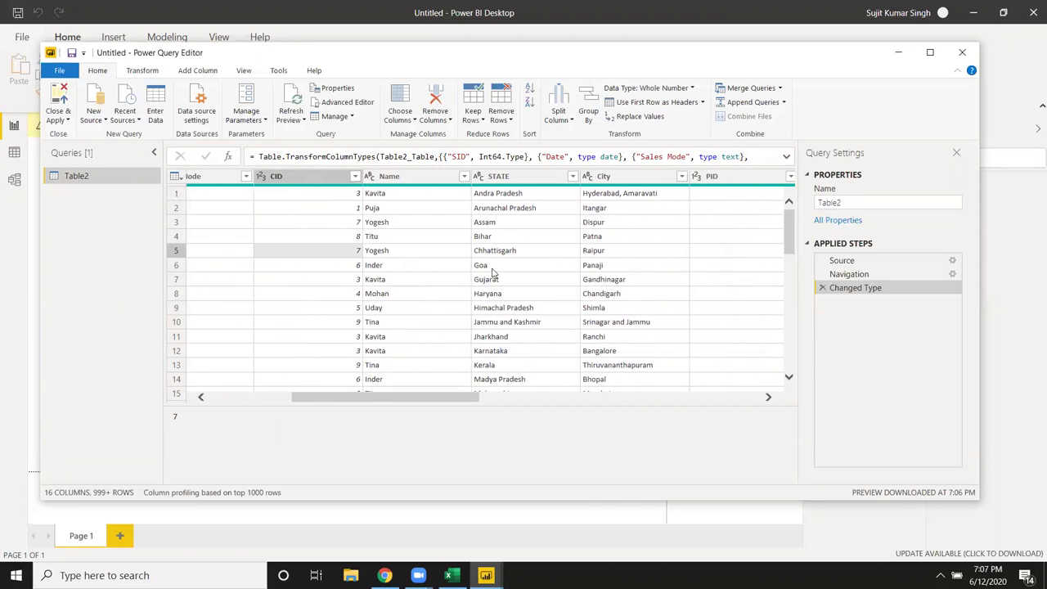
left_click(498, 222)
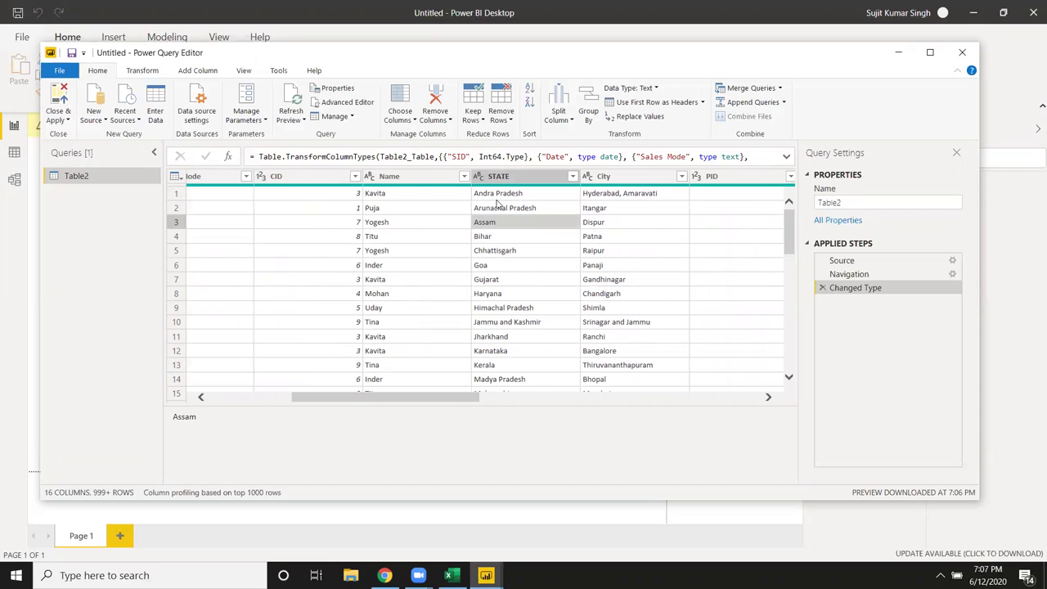
left_click(413, 194)
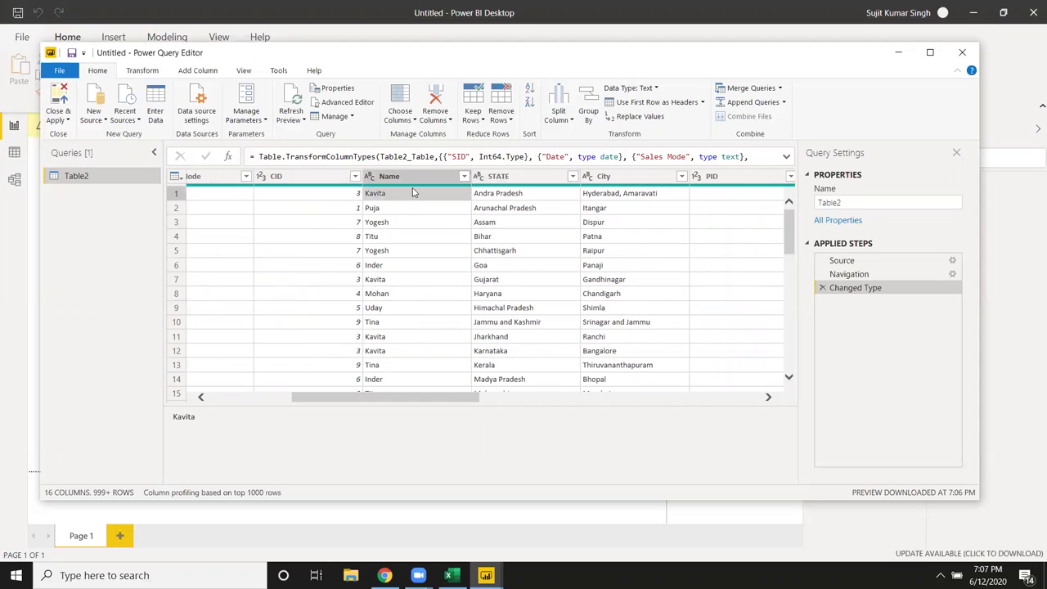
left_click(528, 92)
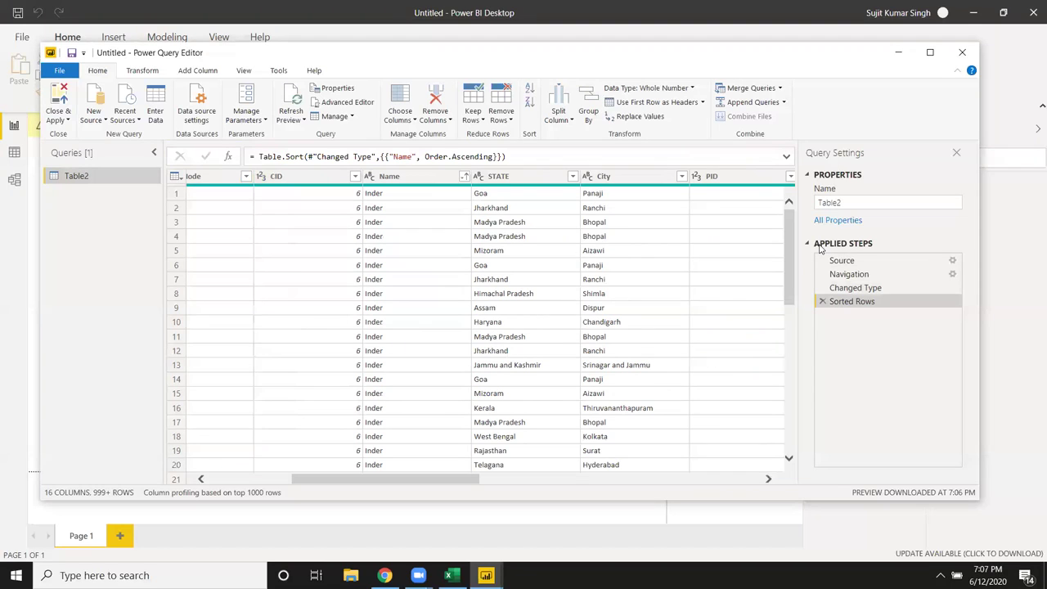
left_click(822, 302)
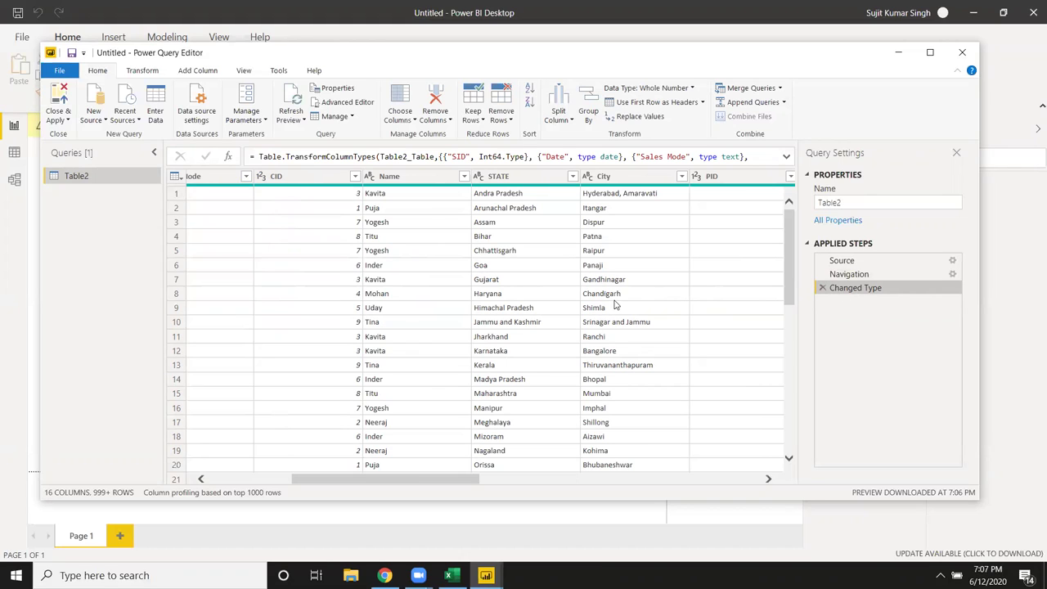
left_click(563, 279)
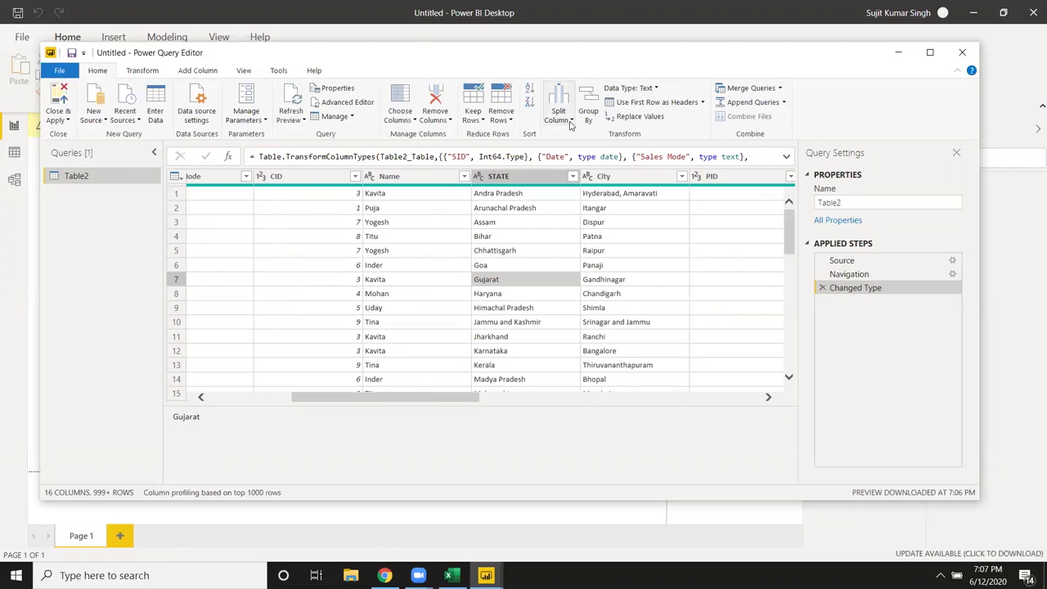
left_click(571, 121)
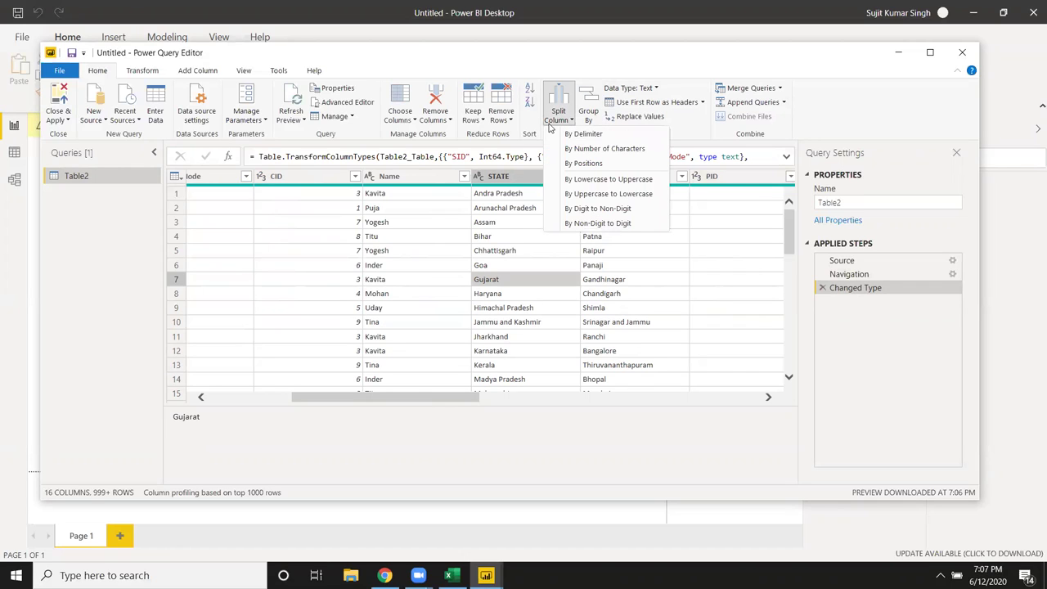
left_click(471, 331)
left_click_drag(450, 401, 678, 419)
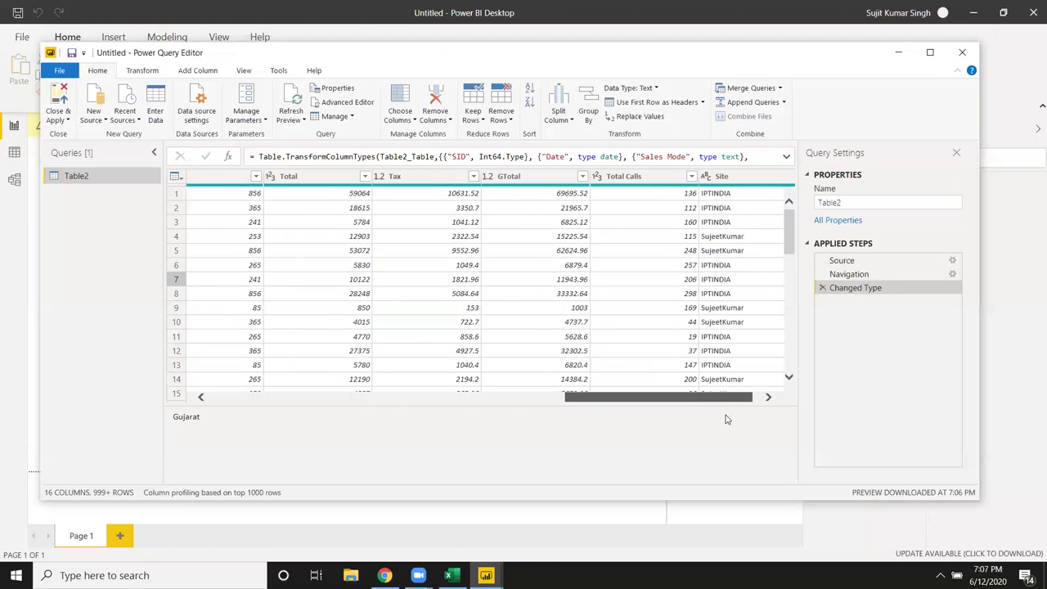
left_click_drag(678, 419, 264, 420)
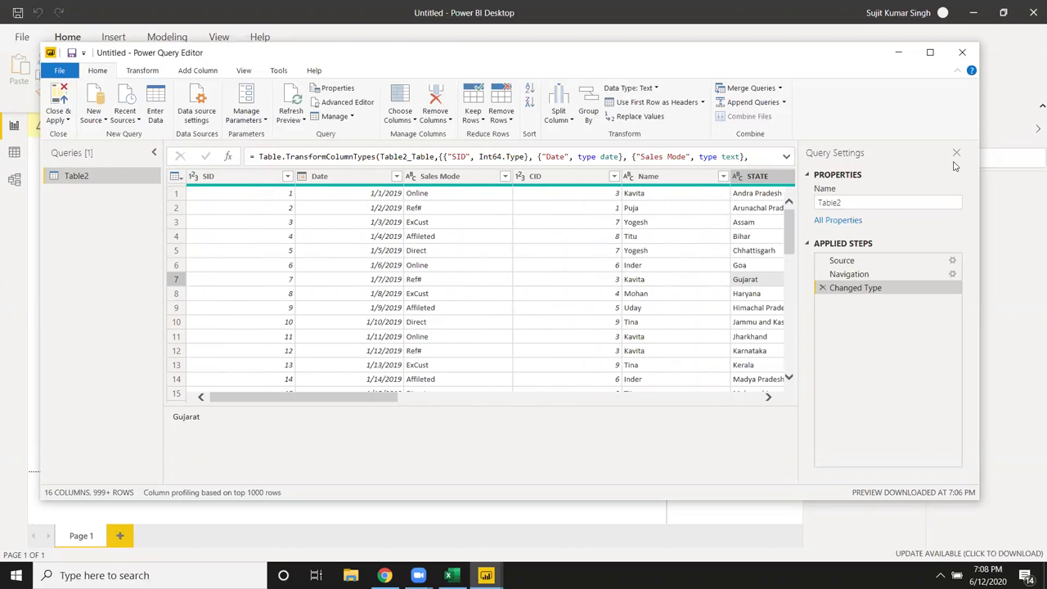
- Close the Query Editor without applying changes and start a new Excel workbook import
left_click(971, 54)
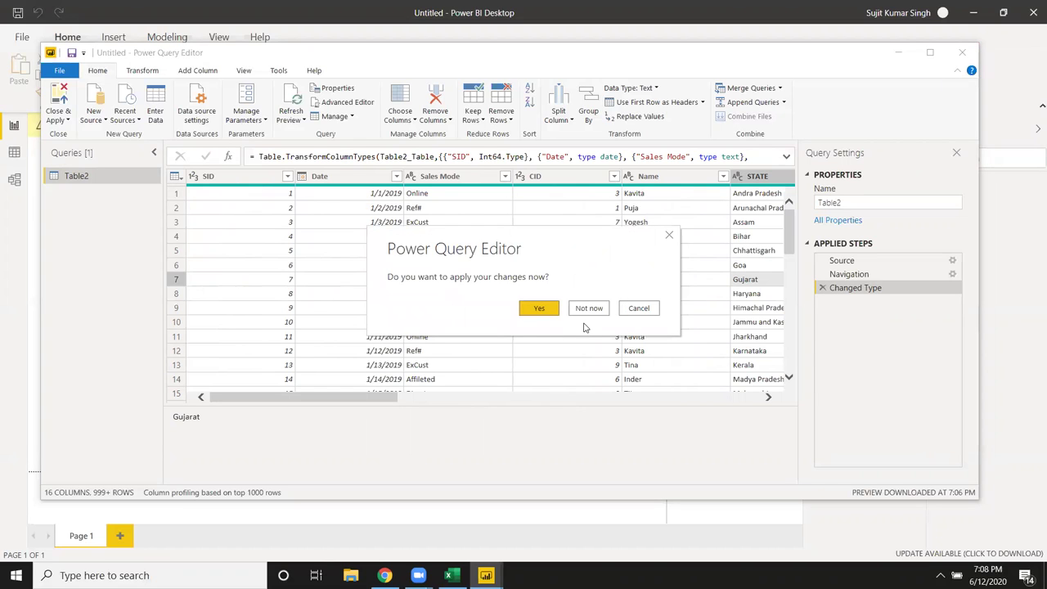
left_click(589, 308)
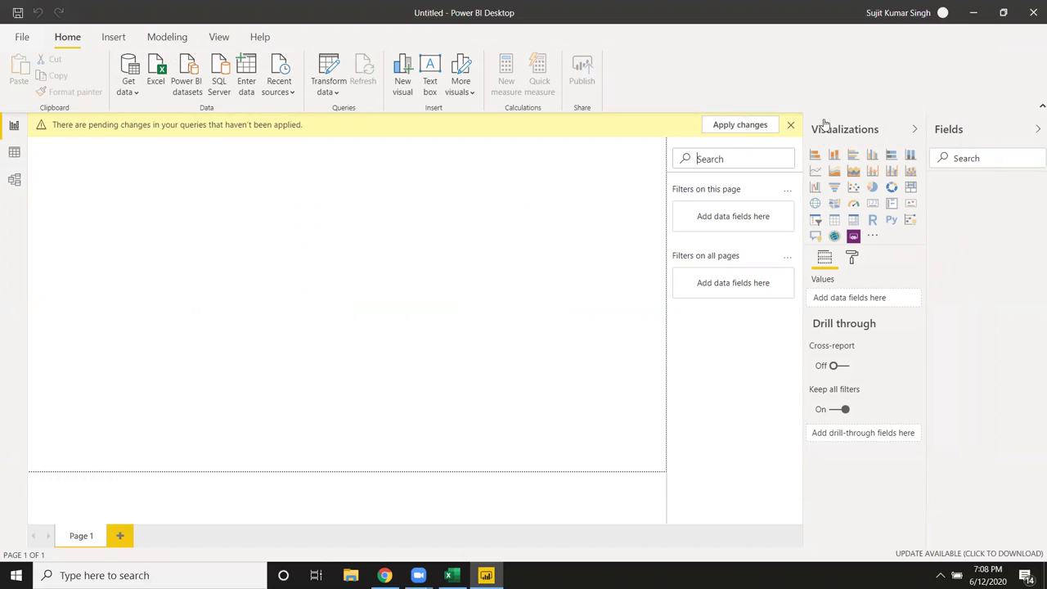
left_click(790, 125)
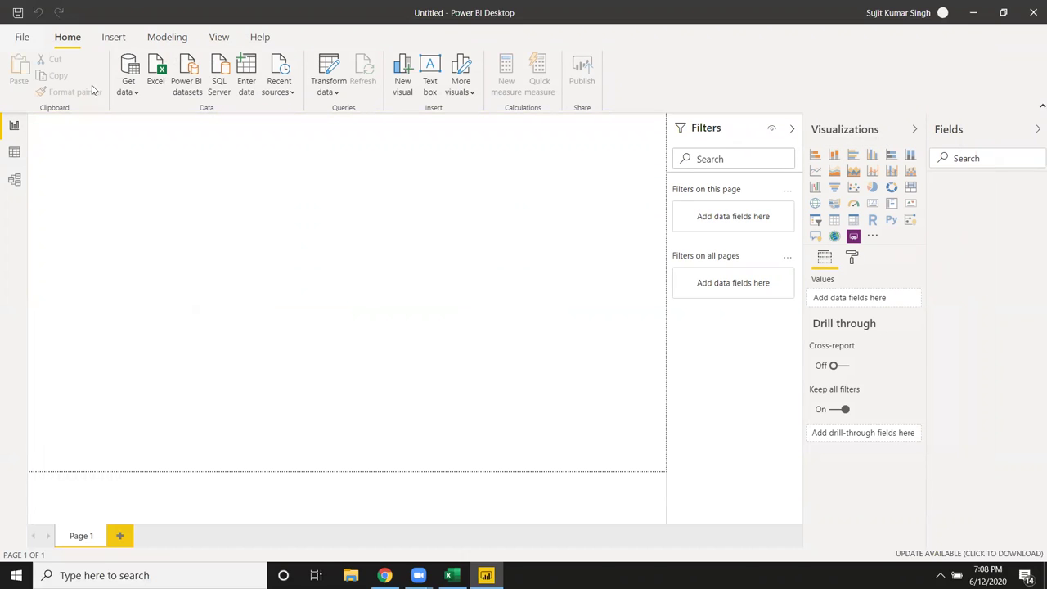
left_click(129, 87)
left_click(141, 138)
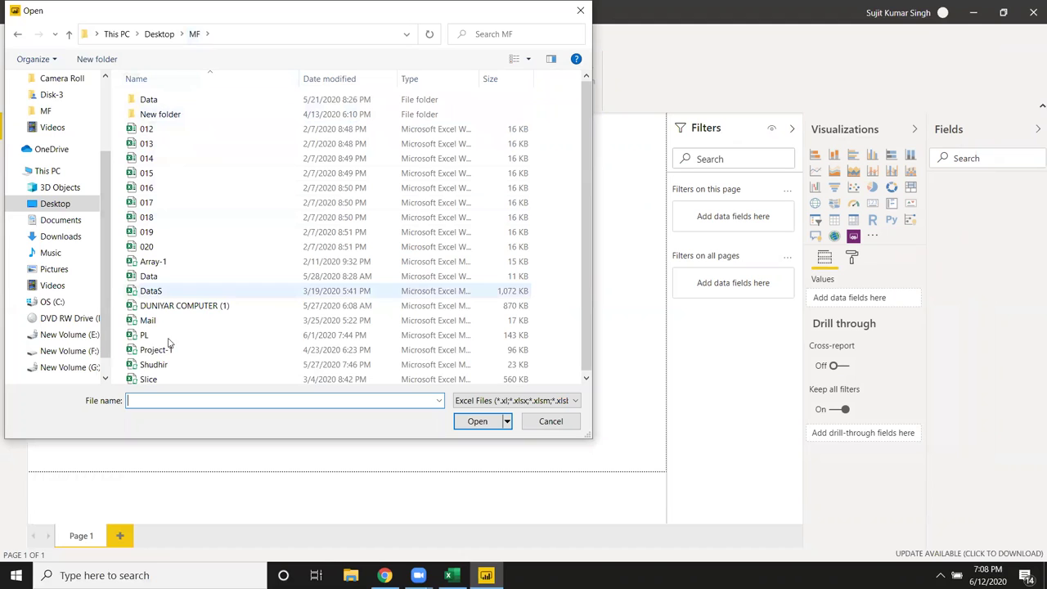
- Browse the MF subfolders (New folder, Data, DT), then return to the Desktop MF folder
scroll(170, 353, "down", 1)
scroll(171, 350, "up", 1)
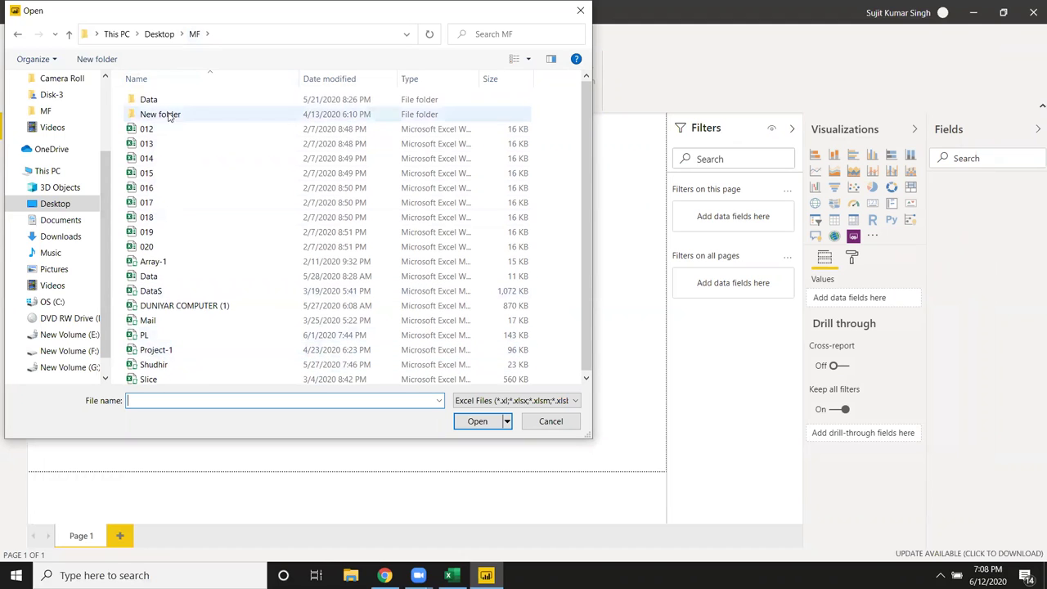
left_click(188, 36)
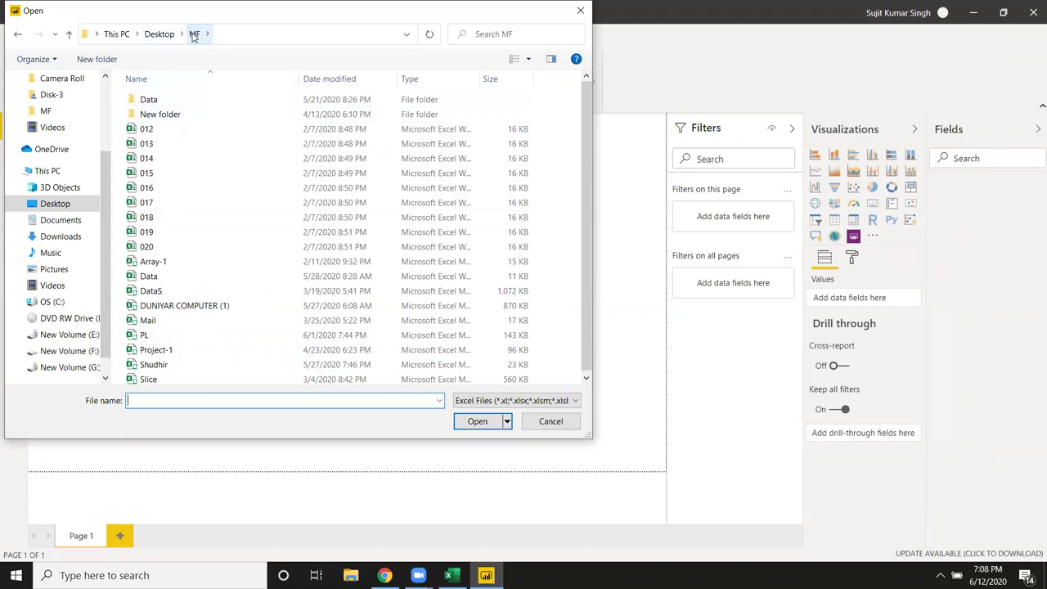
double_click(148, 119)
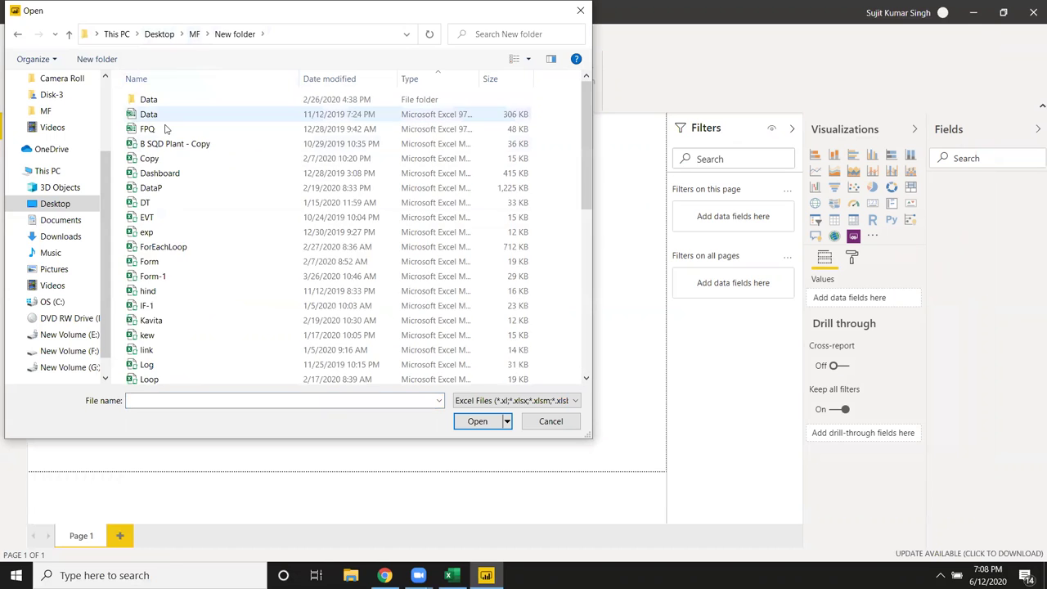
scroll(210, 241, "down", 6)
scroll(210, 240, "down", 3)
scroll(213, 238, "up", 5)
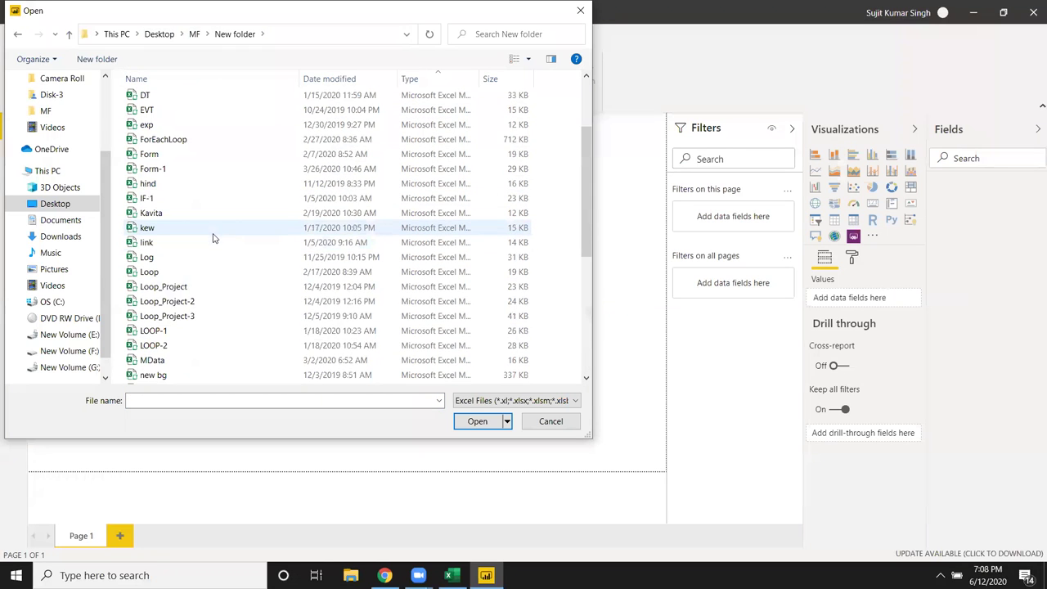
scroll(214, 237, "up", 3)
double_click(187, 97)
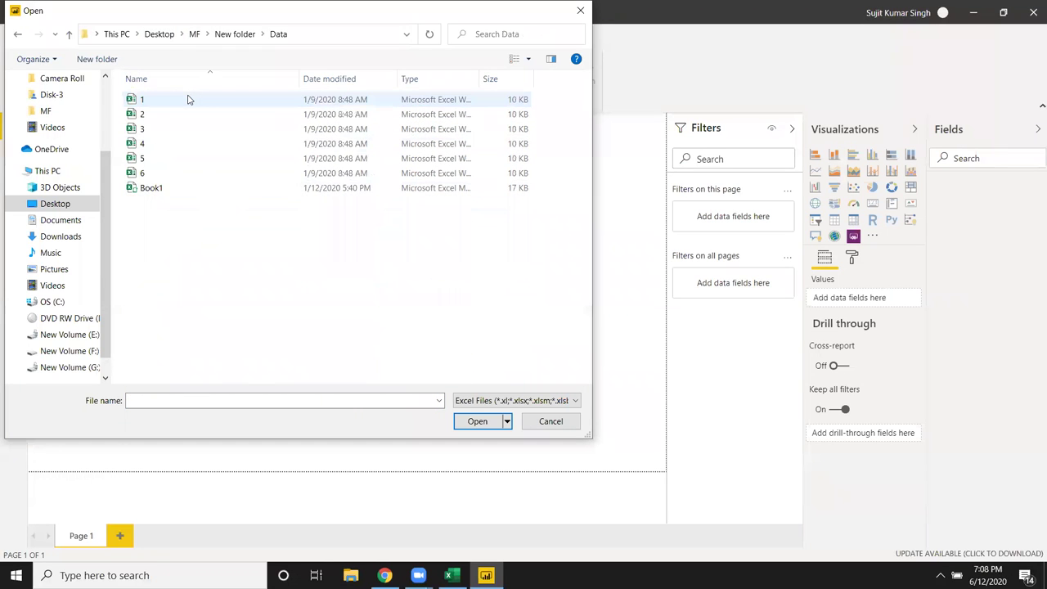
left_click(234, 35)
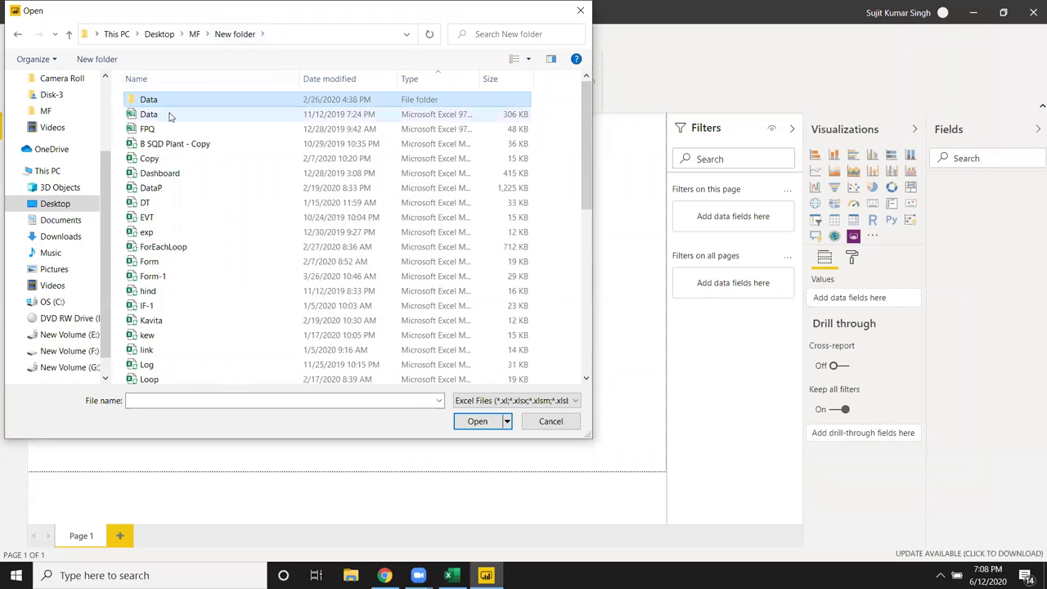
left_click(201, 34)
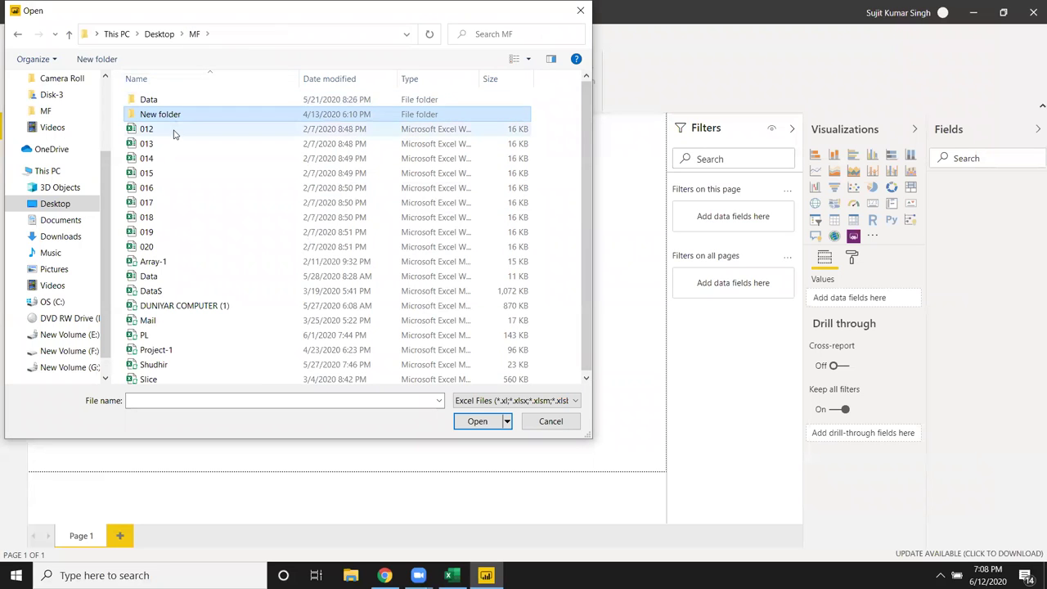
double_click(169, 102)
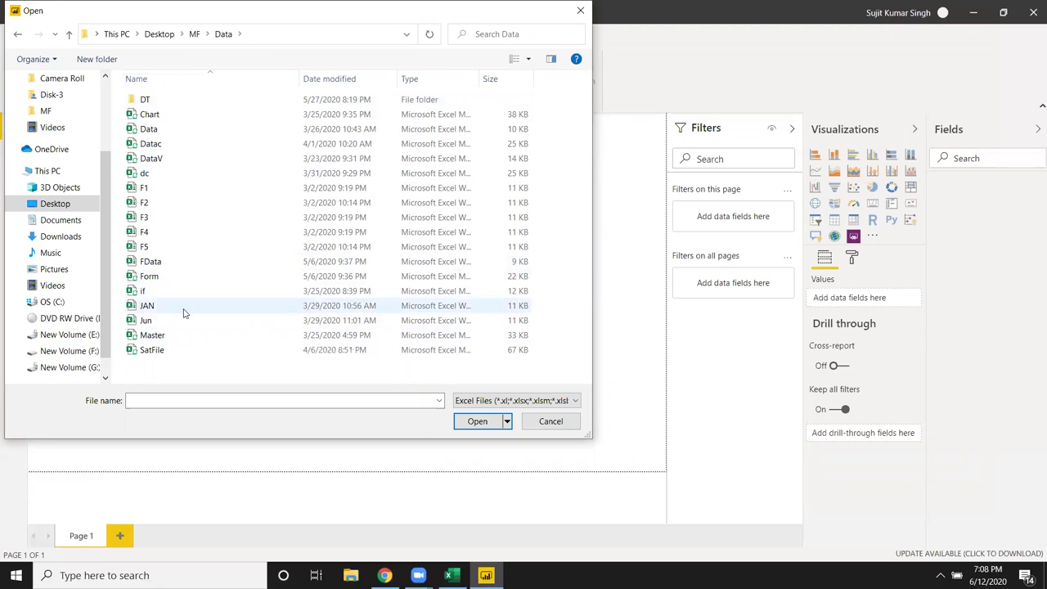
double_click(168, 99)
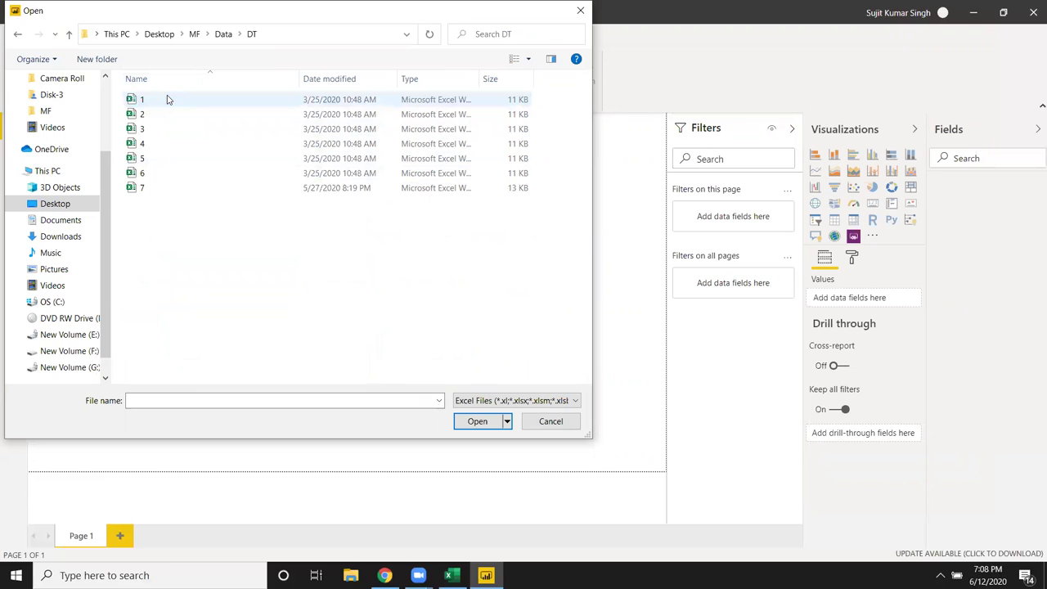
left_click(191, 36)
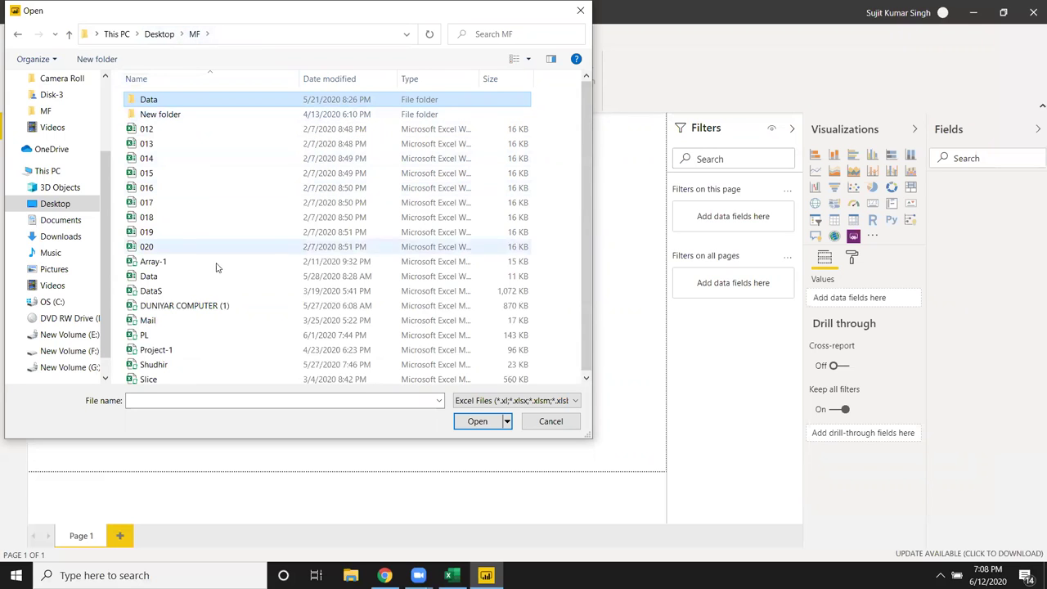
scroll(248, 325, "down", 1)
scroll(247, 325, "up", 1)
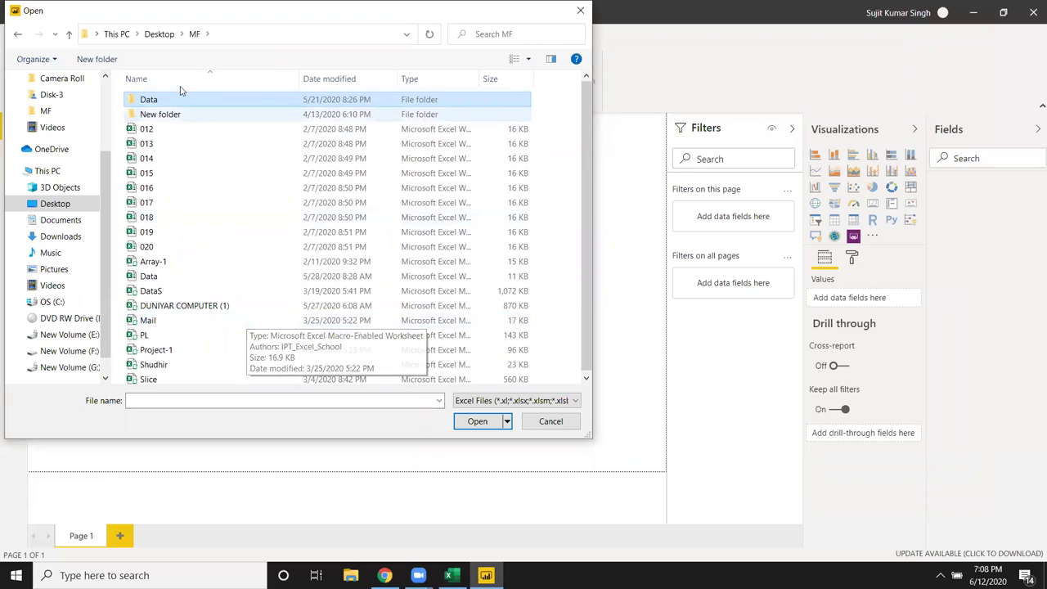
left_click(159, 34)
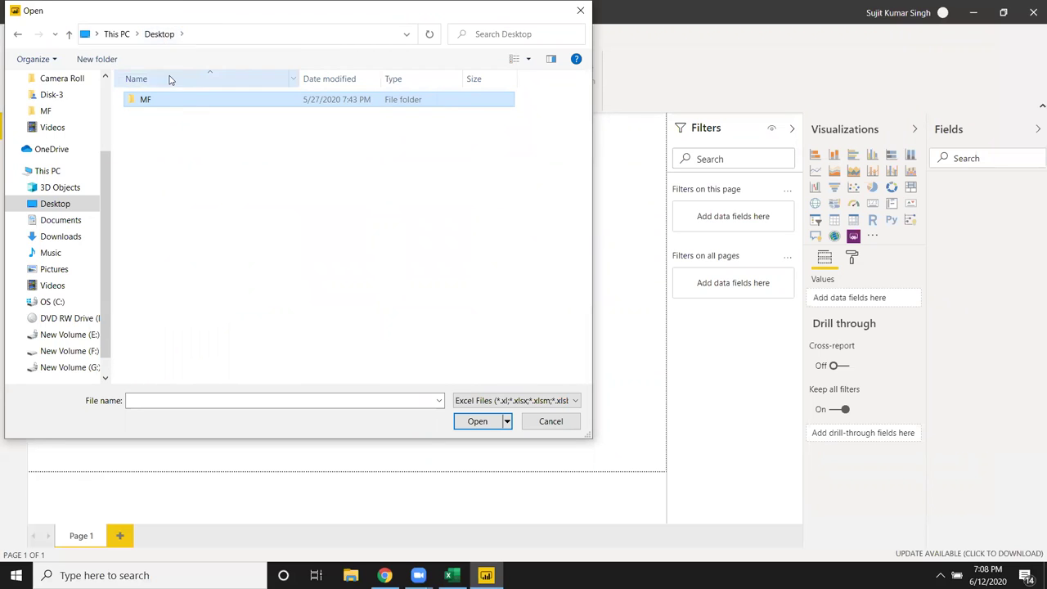
double_click(173, 99)
scroll(241, 264, "down", 1)
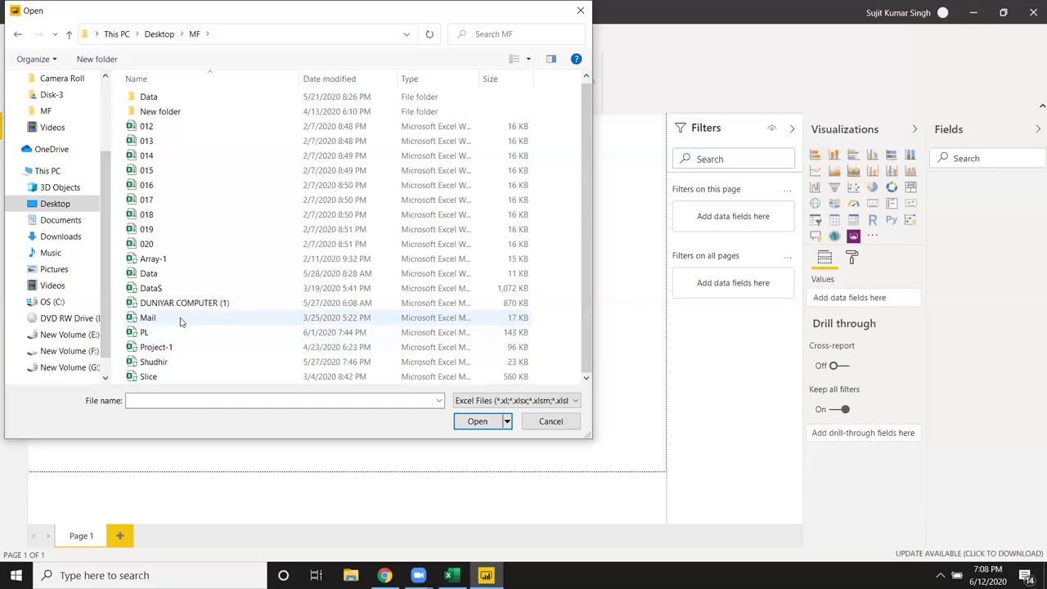
- Show All Files (*.*) and open the FLOC text file
left_click(459, 405)
left_click(471, 423)
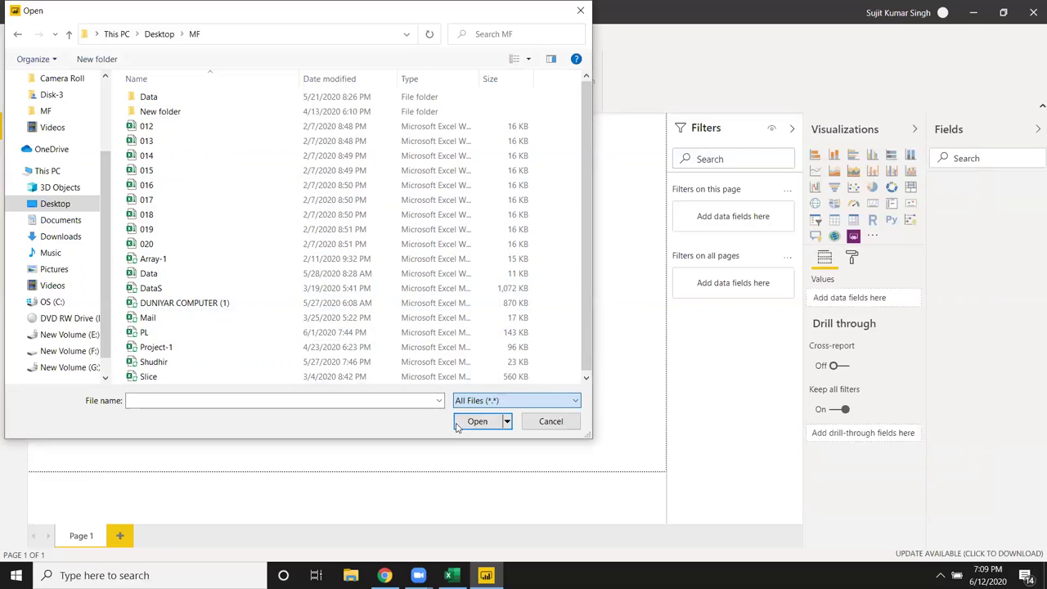
scroll(317, 326, "down", 2)
left_click(225, 275)
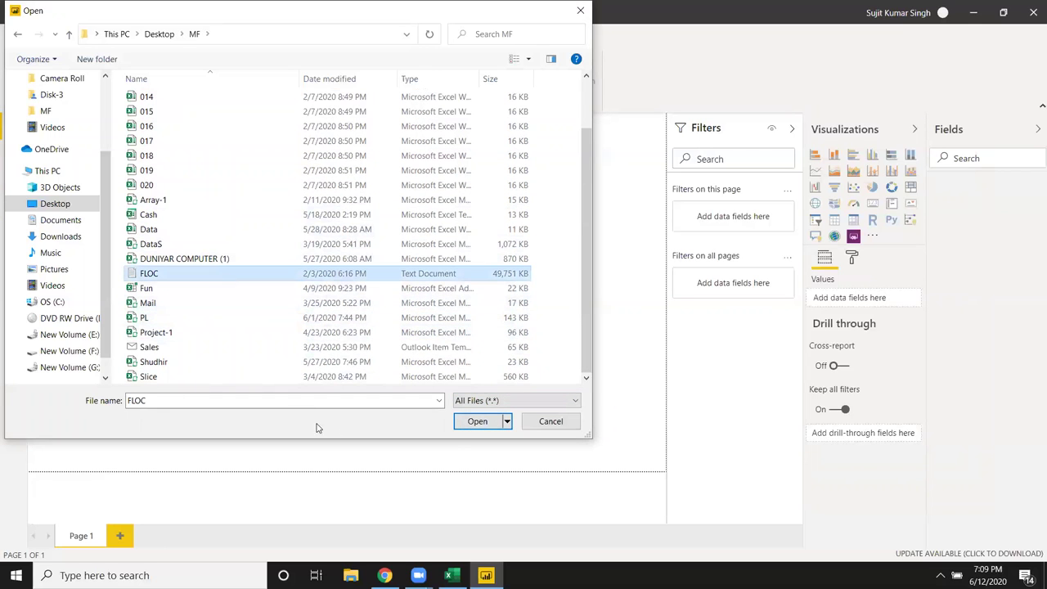
left_click(471, 425)
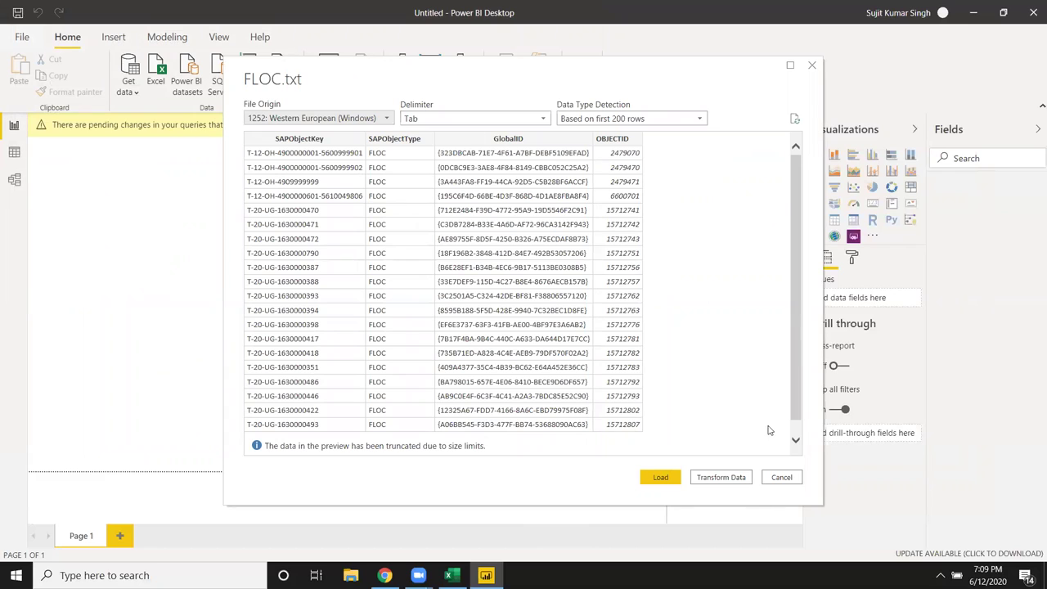
- Send the FLOC.txt preview to the Power Query Editor as a new FLOC query
left_click(735, 479)
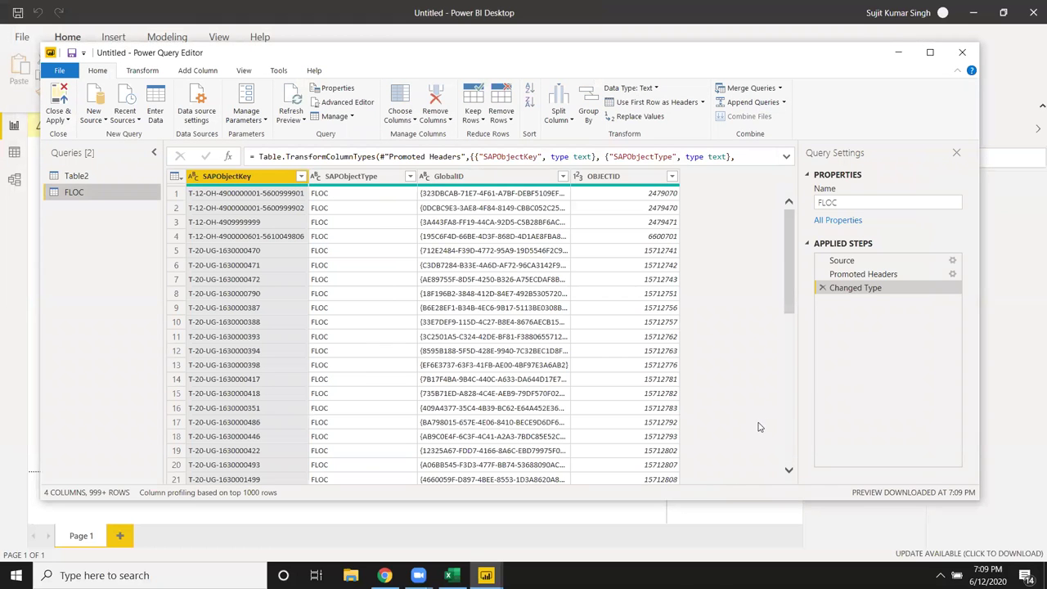
- Inspect GlobalID values and widen the GlobalID column to show them fully
left_click(493, 236)
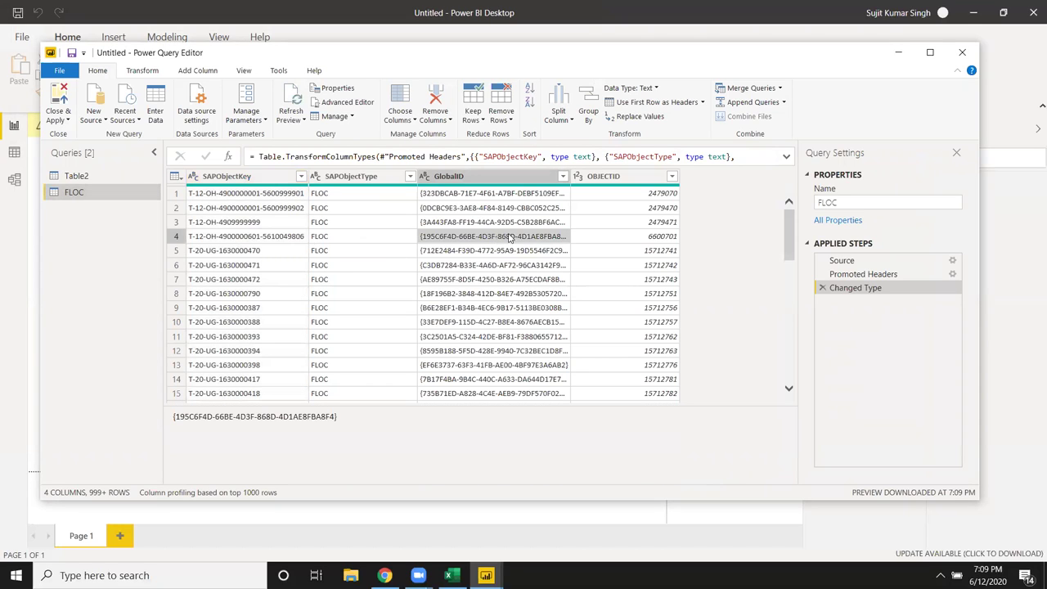
left_click(517, 195)
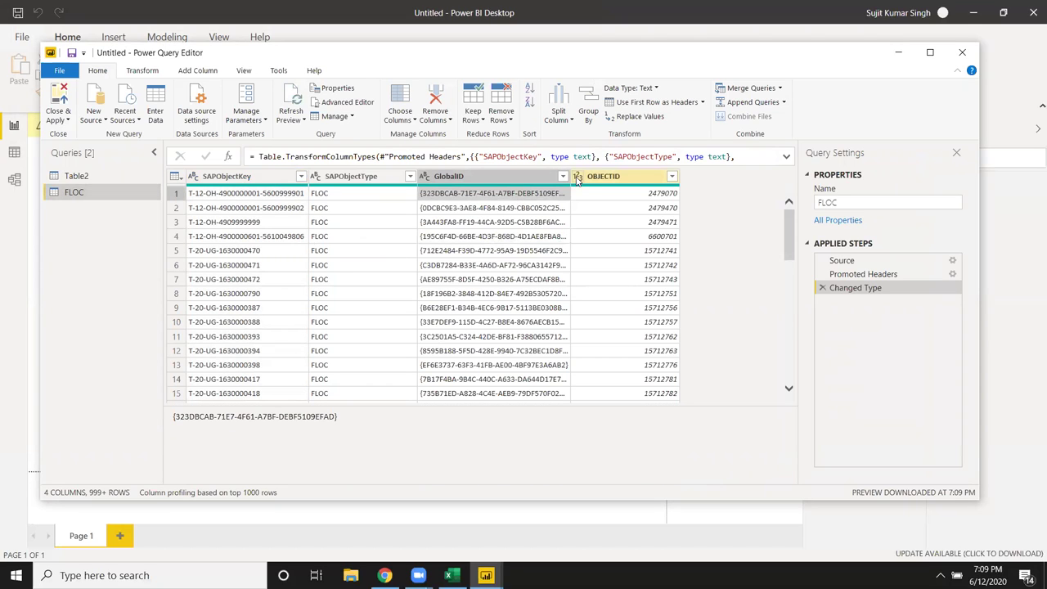
left_click_drag(576, 176, 621, 180)
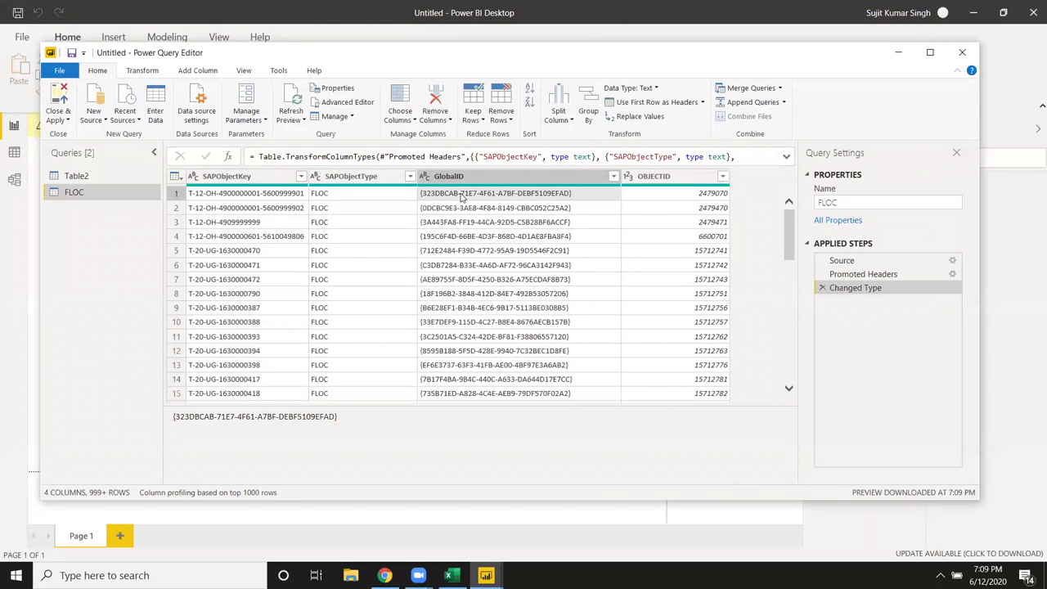
- Select the SAPObjectKey column and scroll through its rows
left_click(231, 252)
left_click(230, 177)
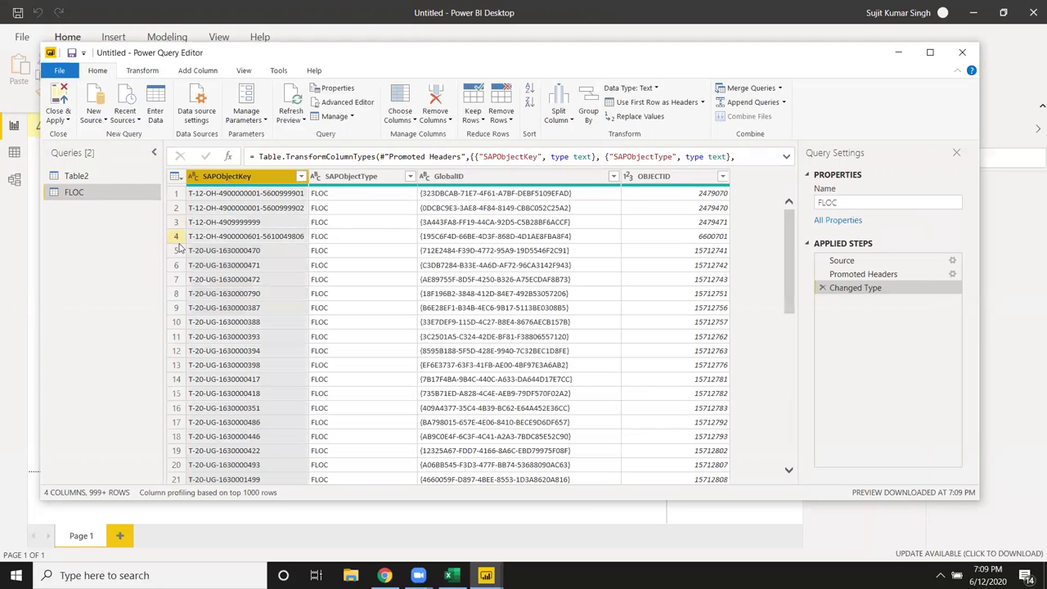
scroll(205, 364, "down", 2)
scroll(205, 376, "down", 5)
scroll(208, 425, "down", 5)
scroll(215, 457, "down", 5)
scroll(214, 457, "down", 5)
scroll(214, 457, "down", 5)
scroll(214, 458, "down", 5)
scroll(215, 458, "down", 3)
scroll(213, 458, "up", 4)
scroll(215, 434, "up", 4)
scroll(222, 409, "up", 4)
scroll(225, 392, "up", 5)
scroll(233, 368, "up", 5)
scroll(246, 344, "up", 4)
scroll(255, 321, "up", 4)
scroll(254, 322, "up", 4)
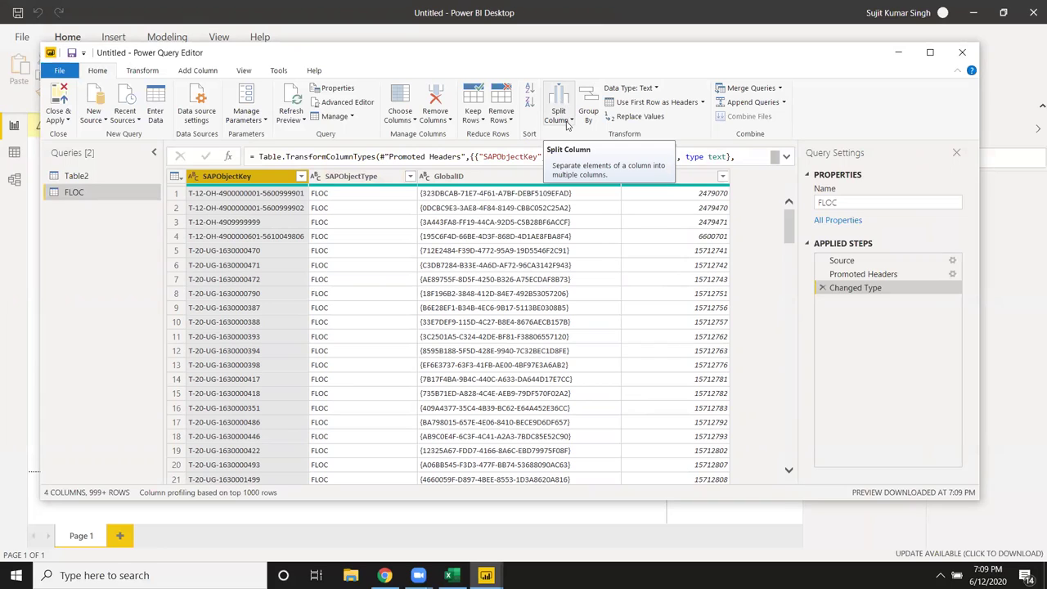
- Split SAPObjectKey by the '-' delimiter at the left-most occurrence
left_click(567, 124)
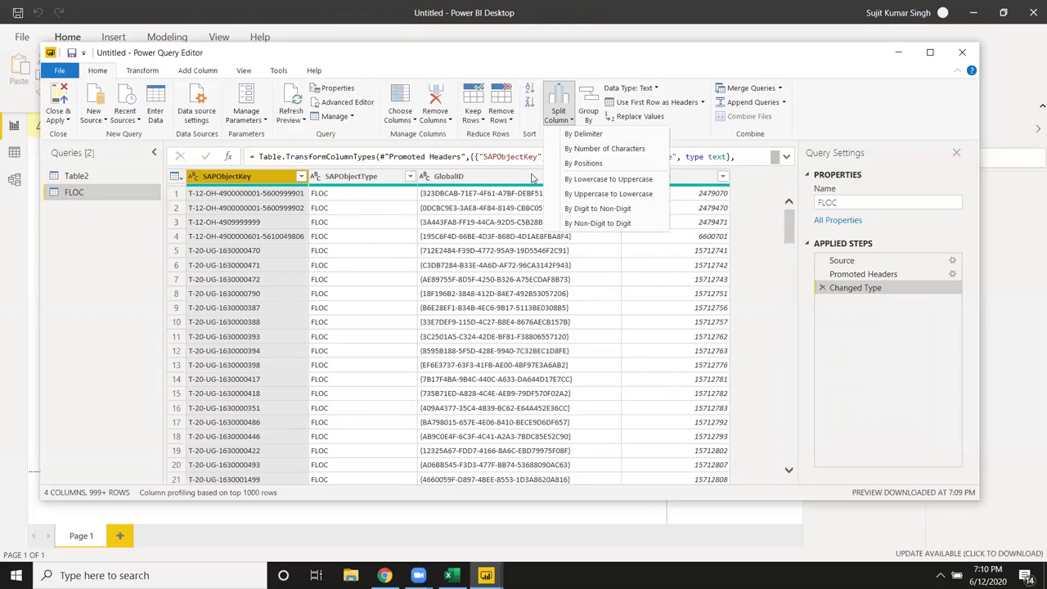
left_click(586, 135)
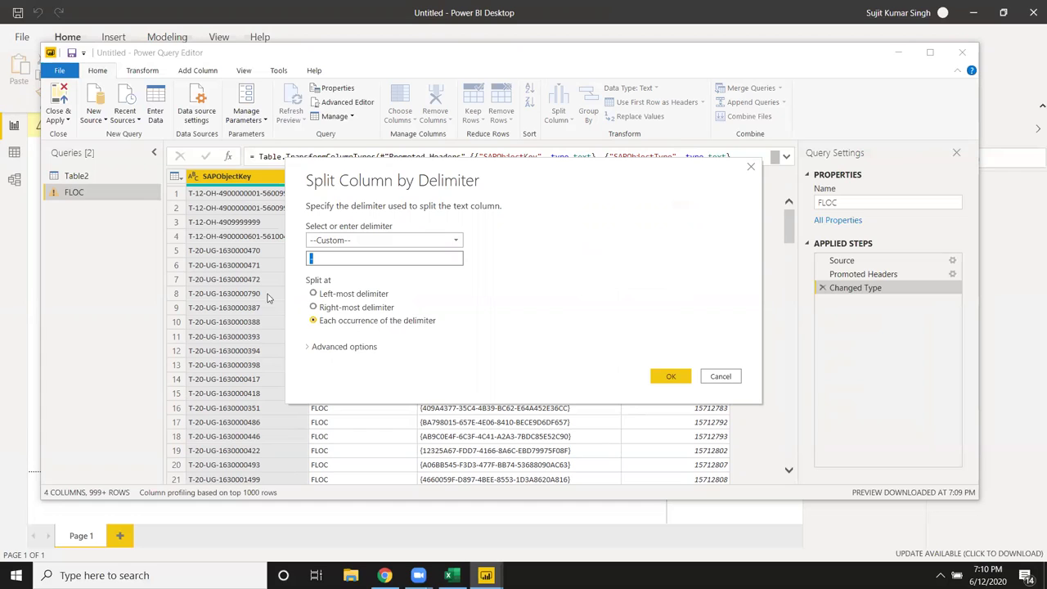
left_click(313, 307)
left_click(314, 294)
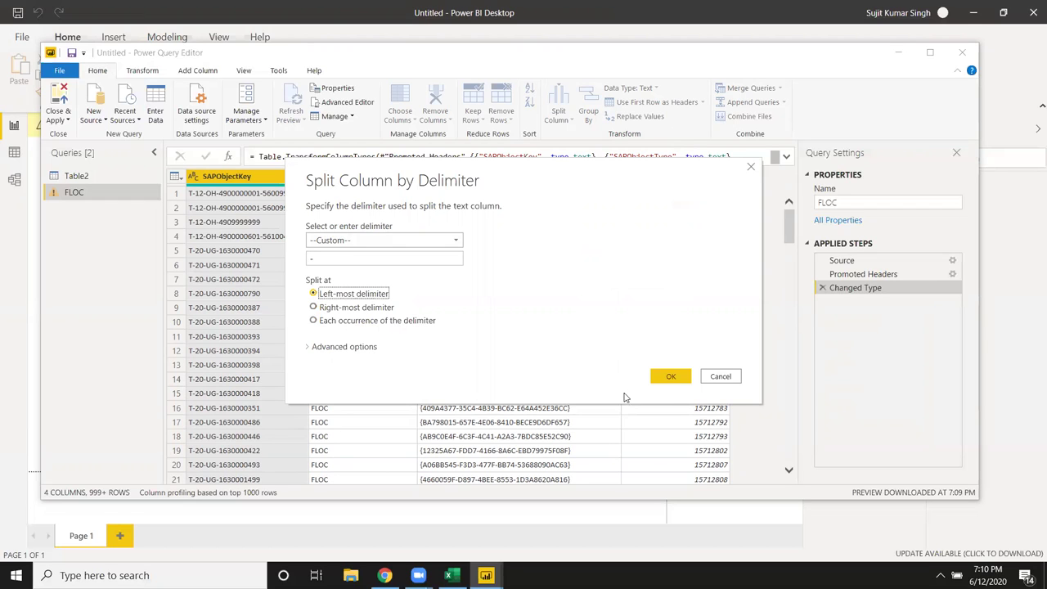
left_click(671, 377)
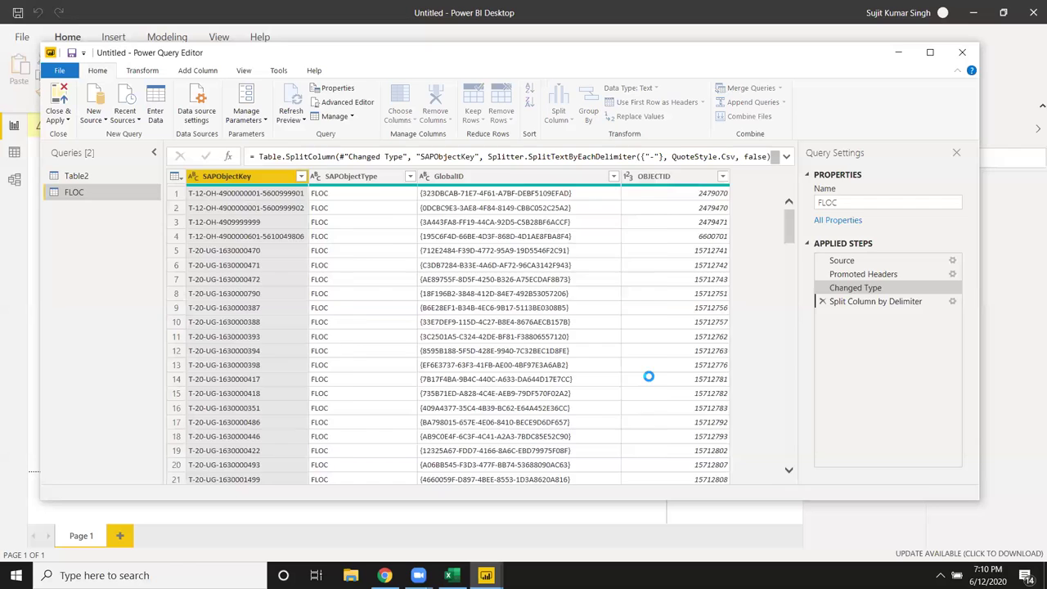
- Check the SAPObjectKey.1 values and select the SAPObjectKey.2 column
left_click(253, 227)
left_click(232, 194)
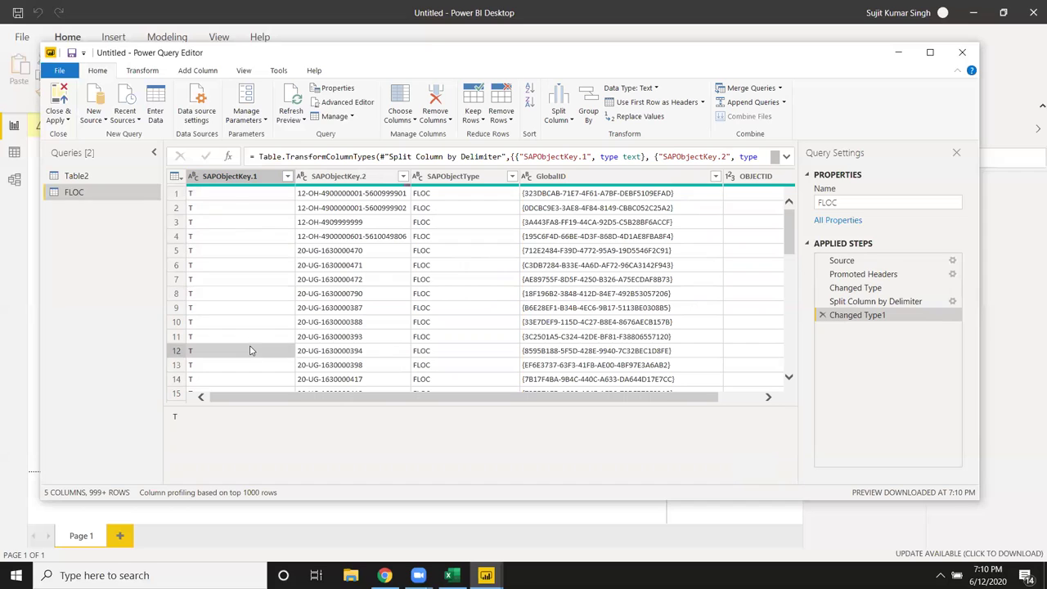
left_click(556, 117)
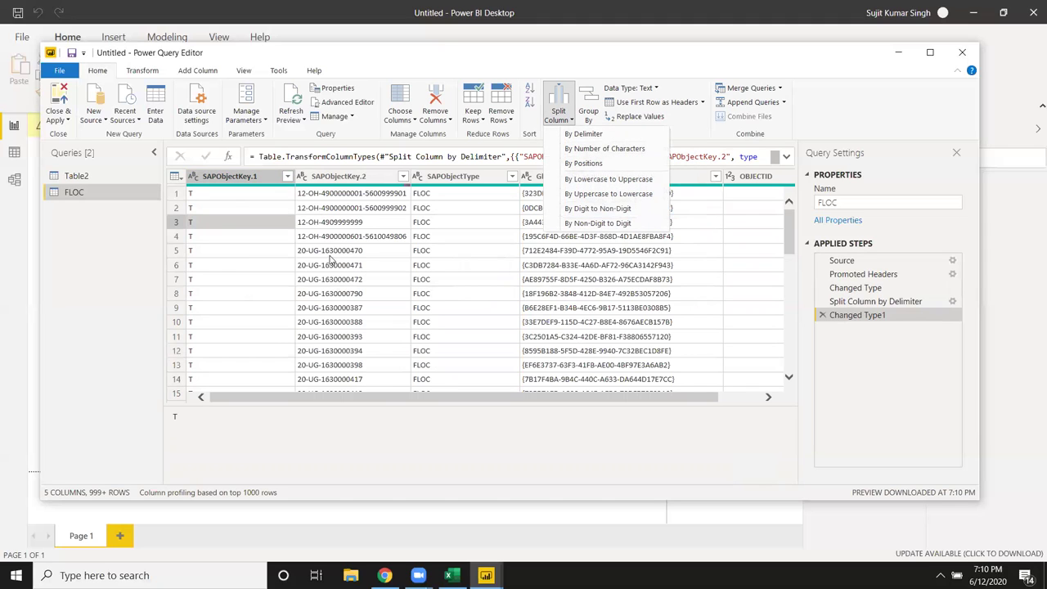
left_click(319, 238)
left_click(314, 195)
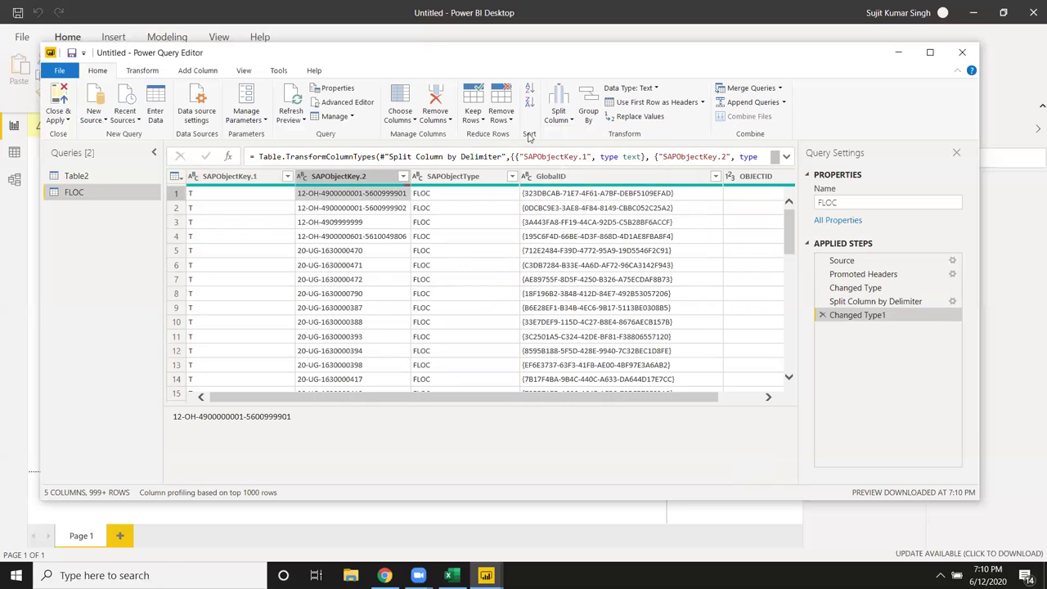
- Split SAPObjectKey.2 by 2 characters, once, as far left as possible
left_click(563, 128)
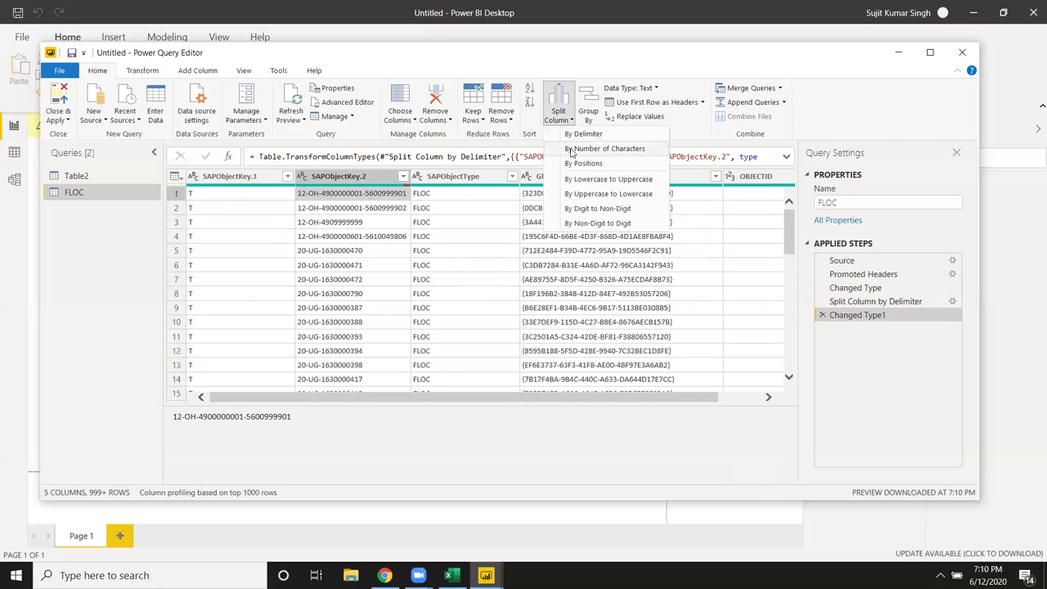
left_click(576, 149)
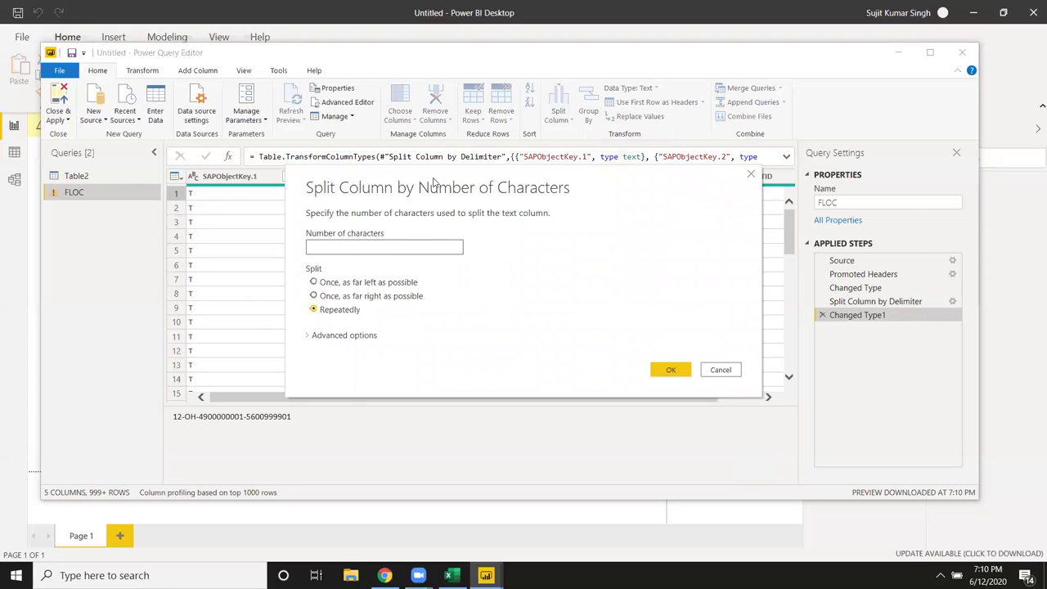
left_click(481, 264)
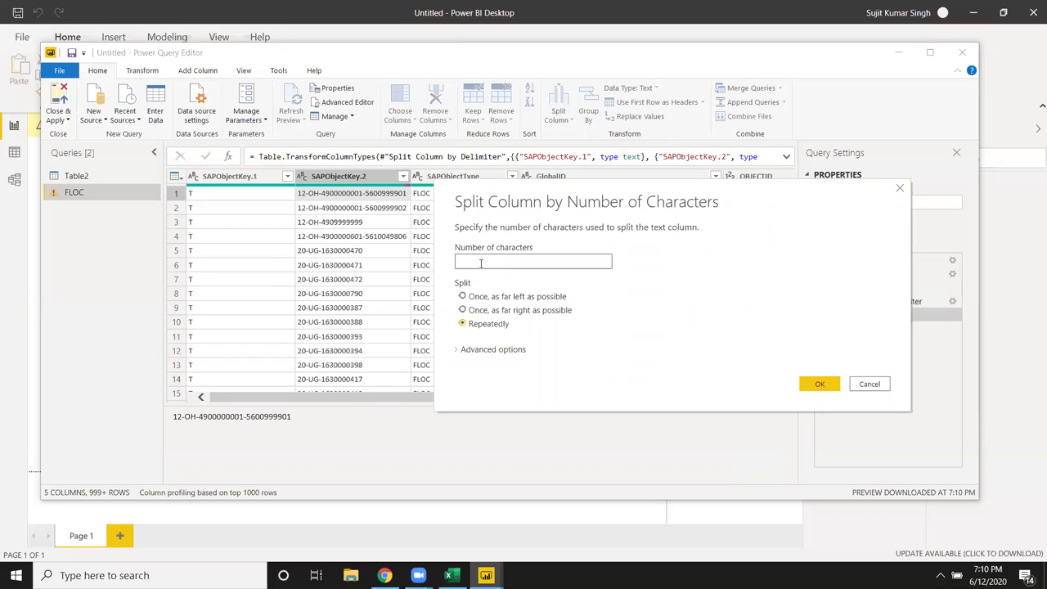
type("2")
left_click(462, 296)
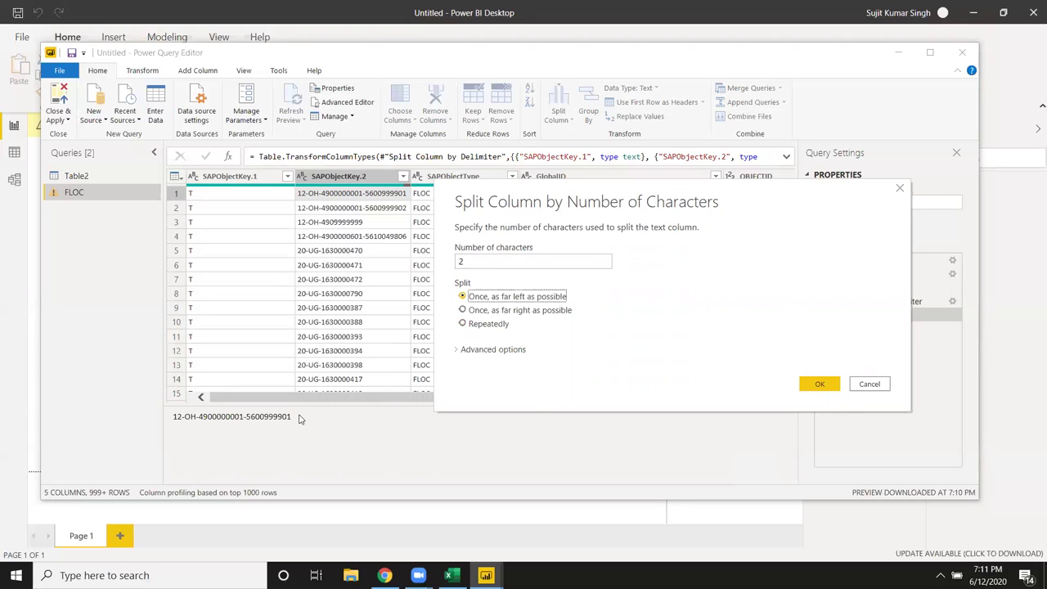
left_click(820, 385)
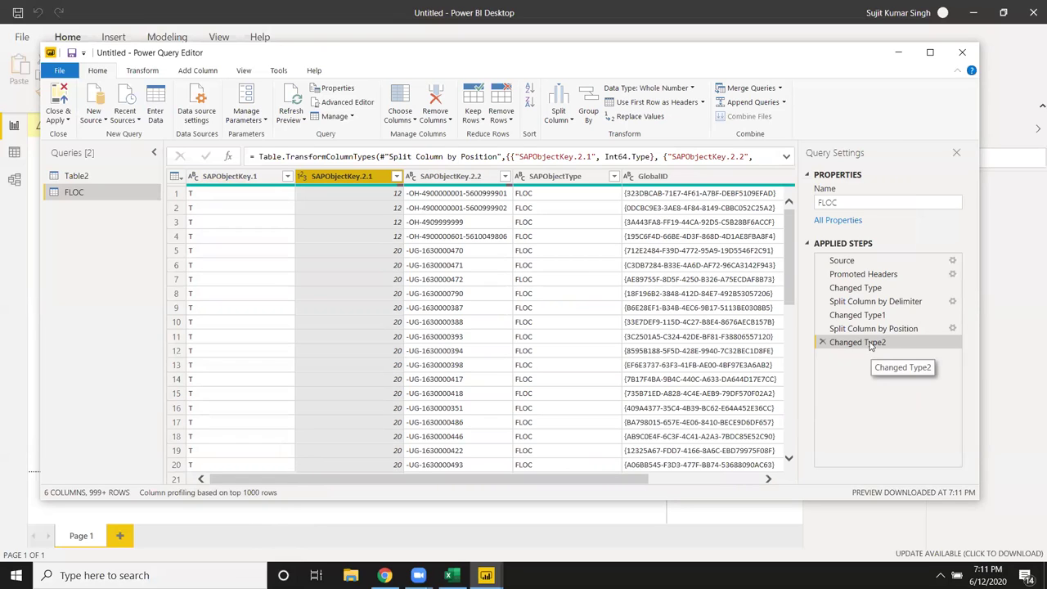
- Check the new columns' types and delete the automatic Changed Type step
left_click(431, 195)
left_click(373, 194)
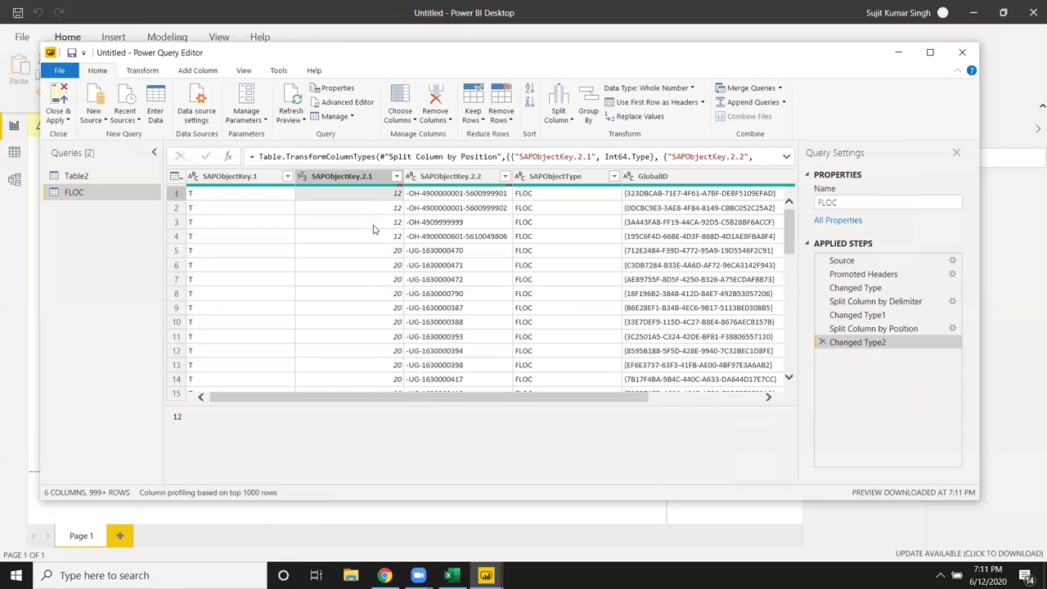
left_click(822, 344)
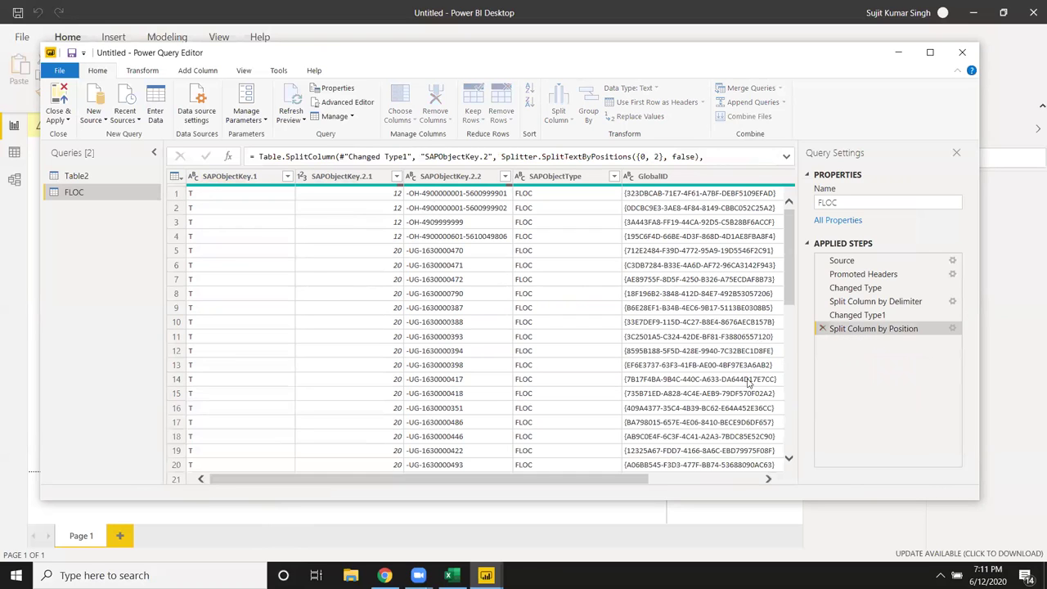
- Set SAPObjectKey.2.1 to Whole Number, leaving SAPObjectKey.2.2 as text
left_click(359, 253)
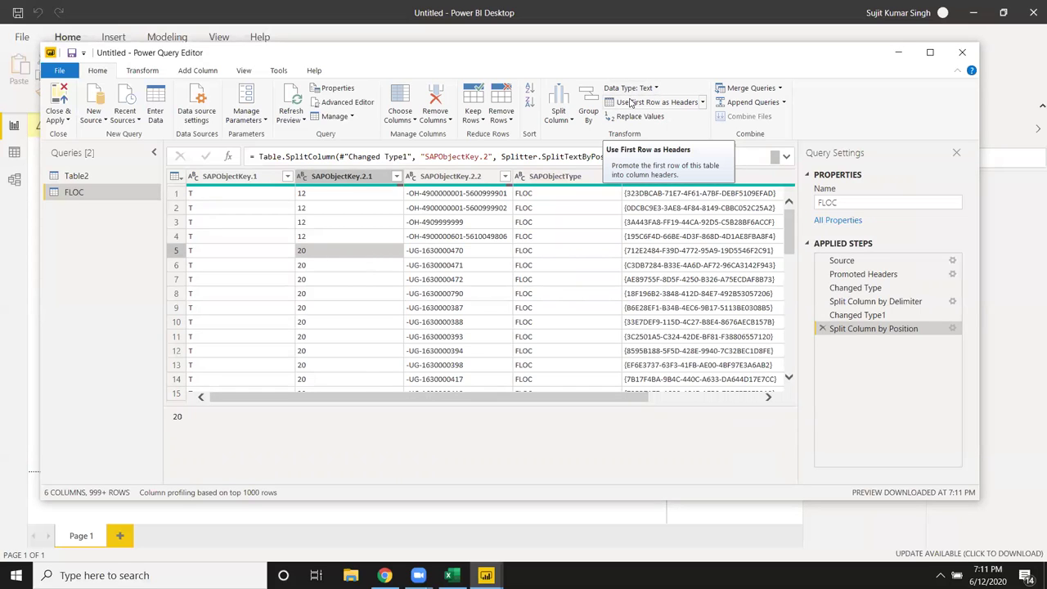
left_click(657, 86)
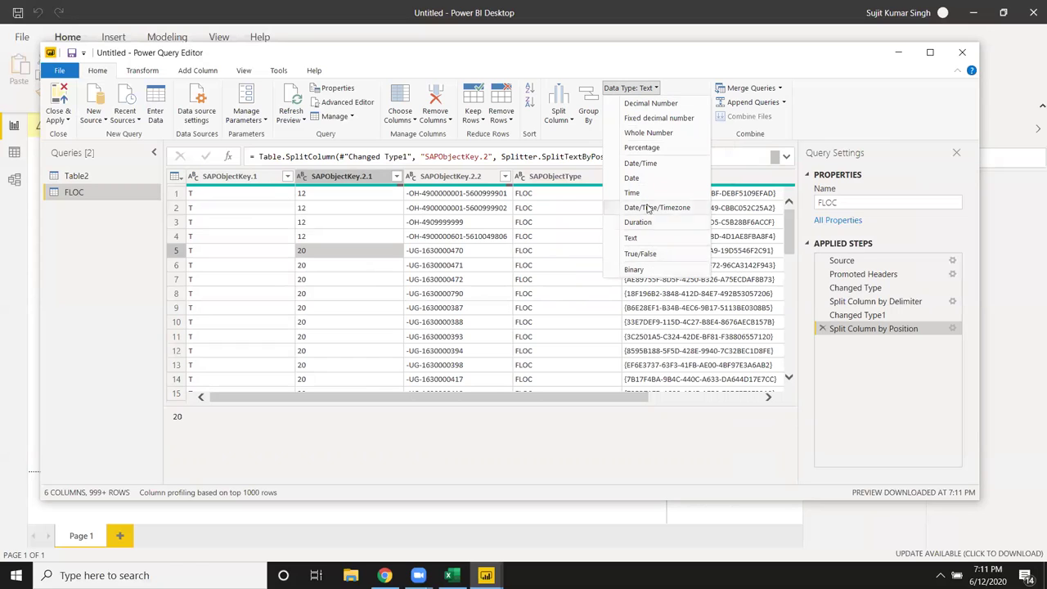
left_click(647, 132)
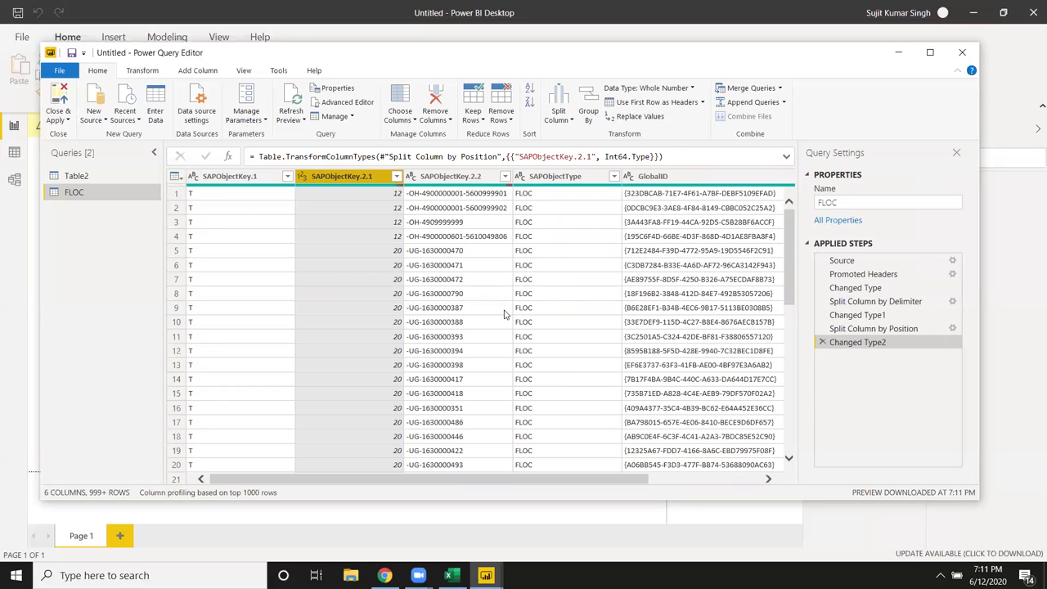
left_click(458, 235)
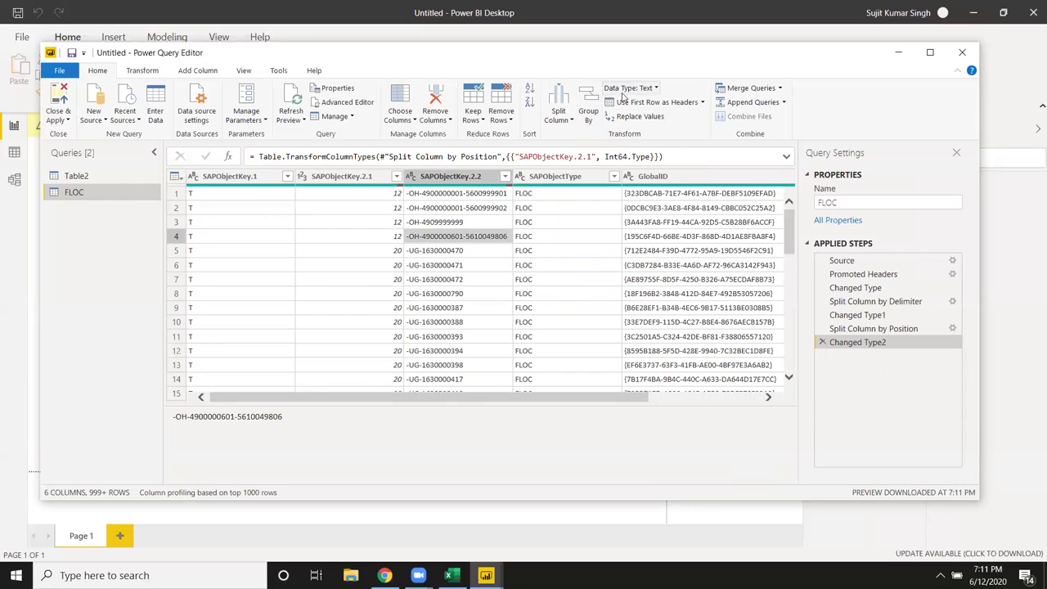
left_click(566, 123)
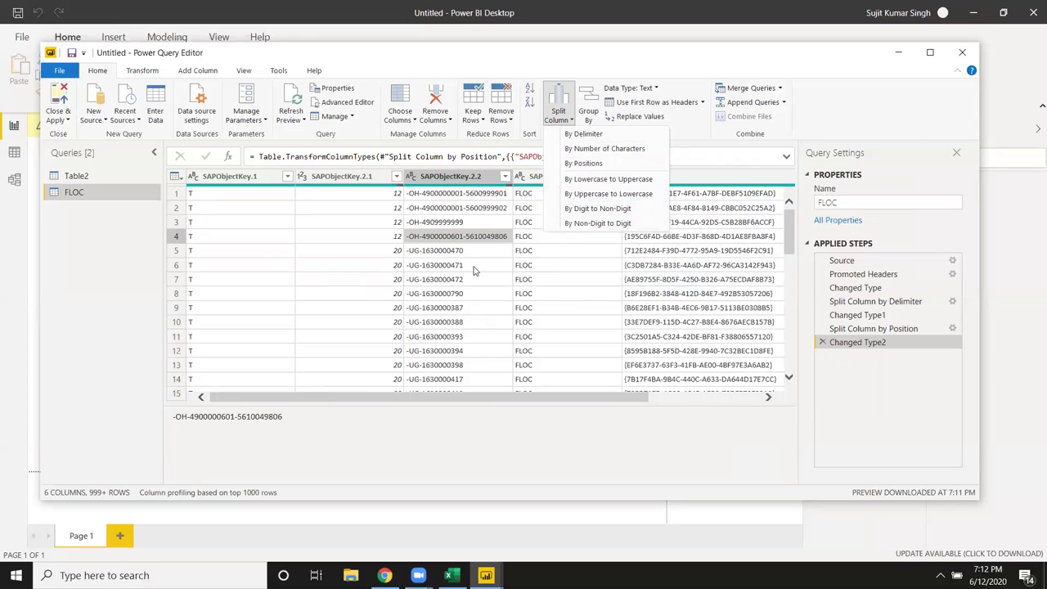
- Select SAPObjectKey.2.1 and open Group By with a Count Rows output column
left_click(472, 270)
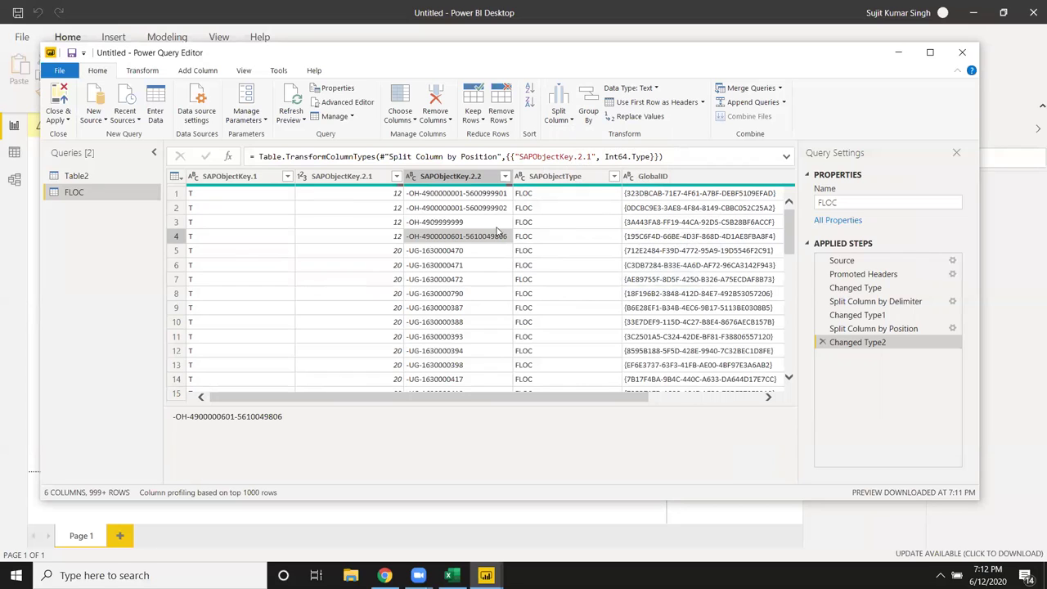
left_click(524, 222)
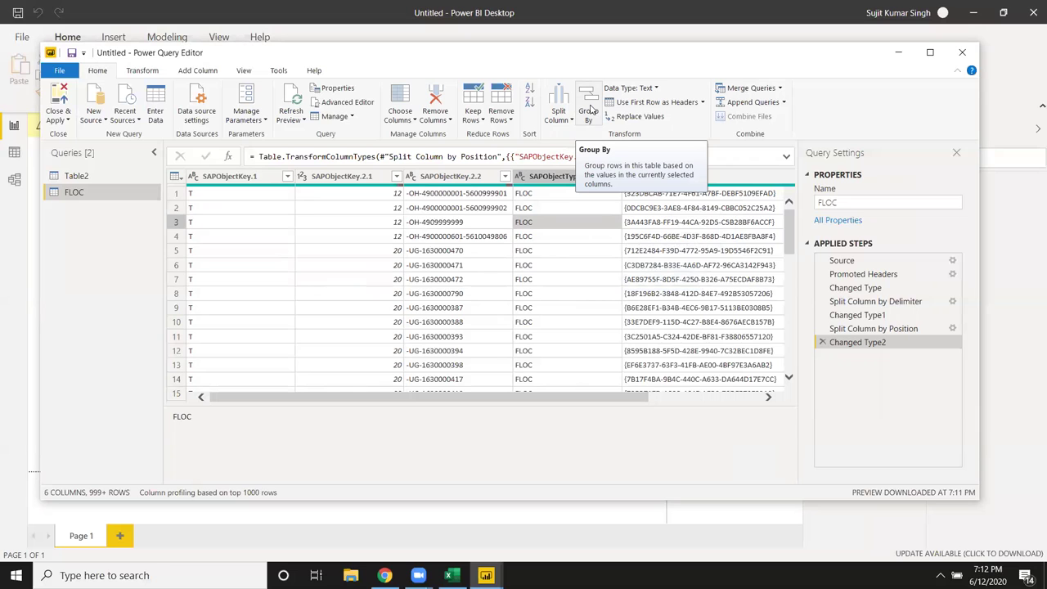
left_click(543, 265)
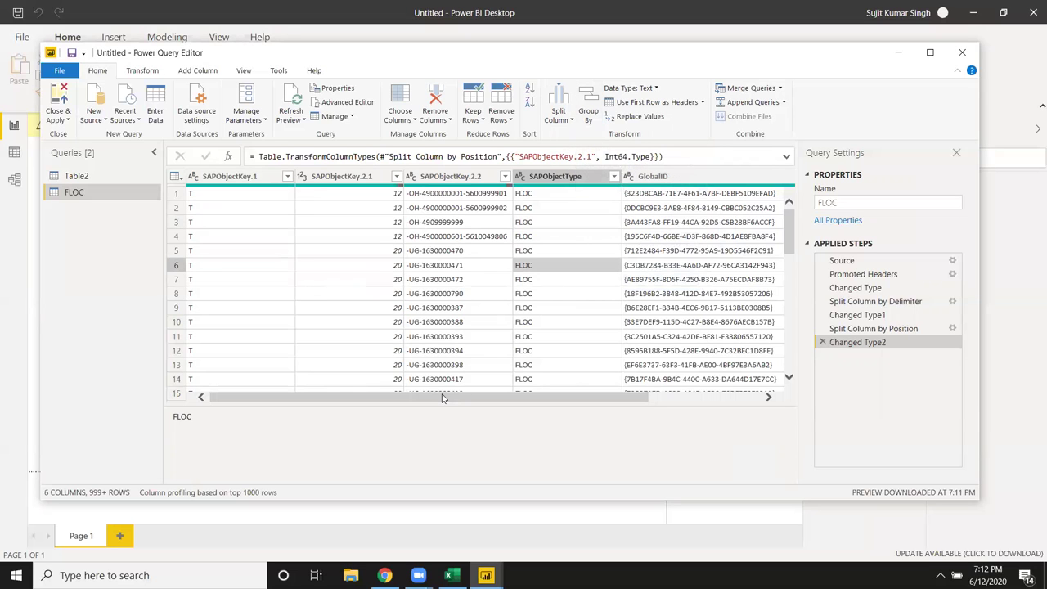
left_click(371, 223)
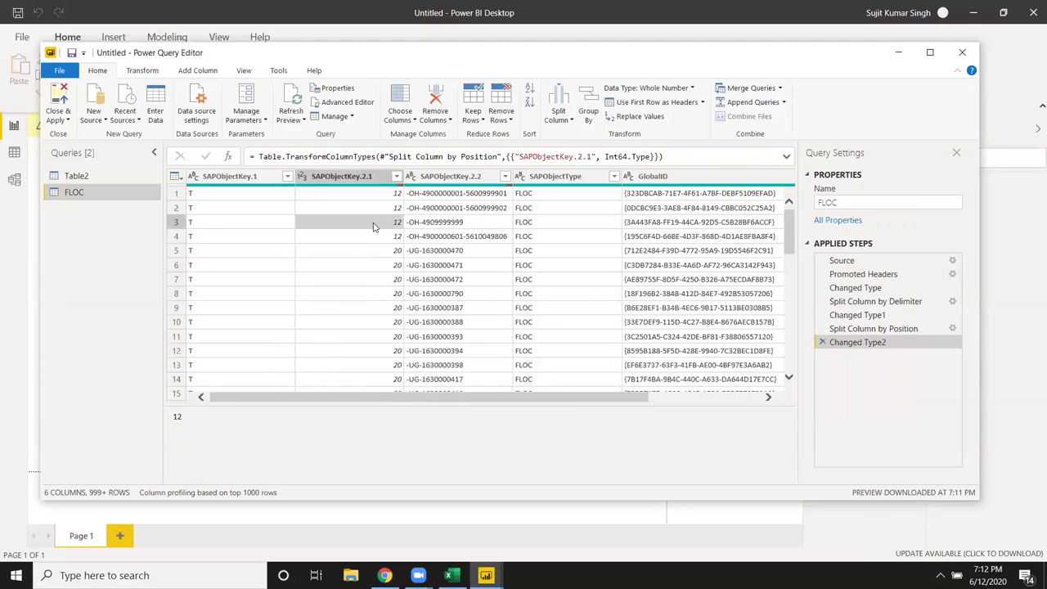
scroll(371, 232, "down", 4)
scroll(371, 233, "down", 1)
scroll(370, 234, "up", 4)
scroll(369, 225, "up", 3)
scroll(368, 217, "up", 2)
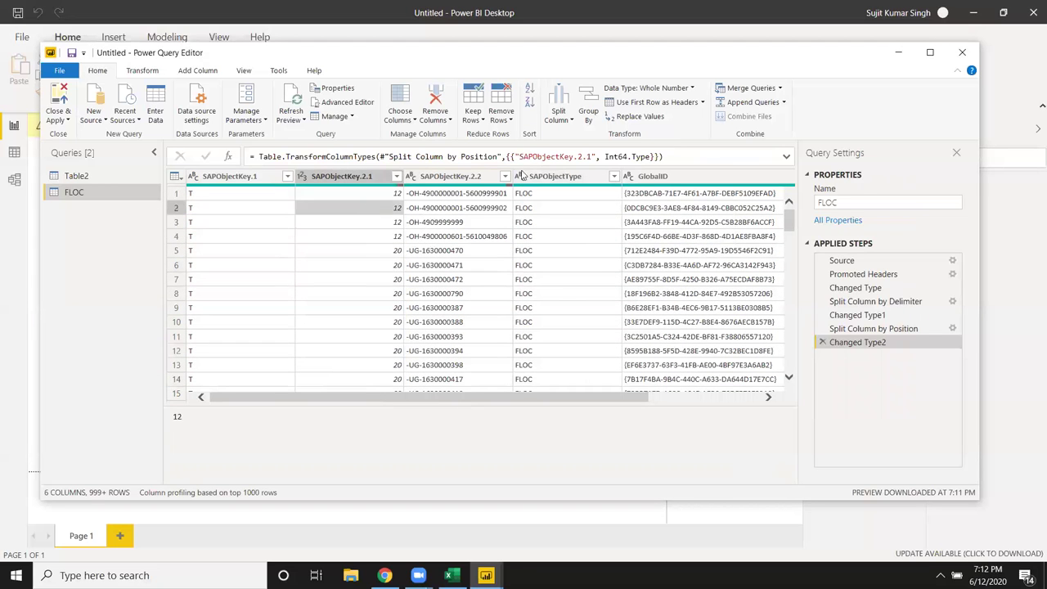
left_click(588, 101)
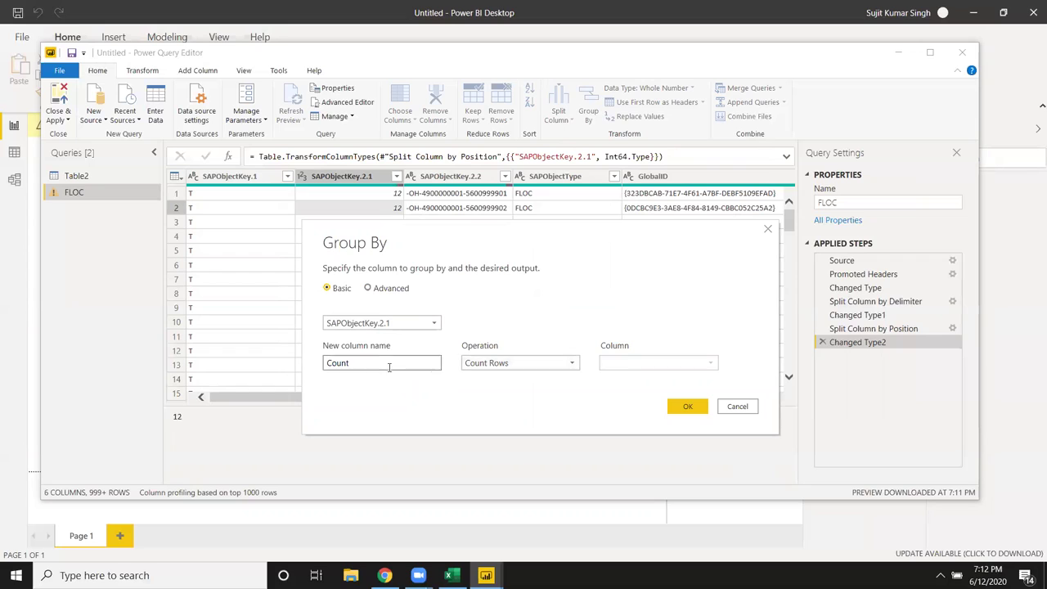
- Group the FLOC query by SAPObjectKey.2.1 with Count Rows, after previewing the Advanced layout
left_click(489, 368)
left_click(401, 365)
left_click(392, 288)
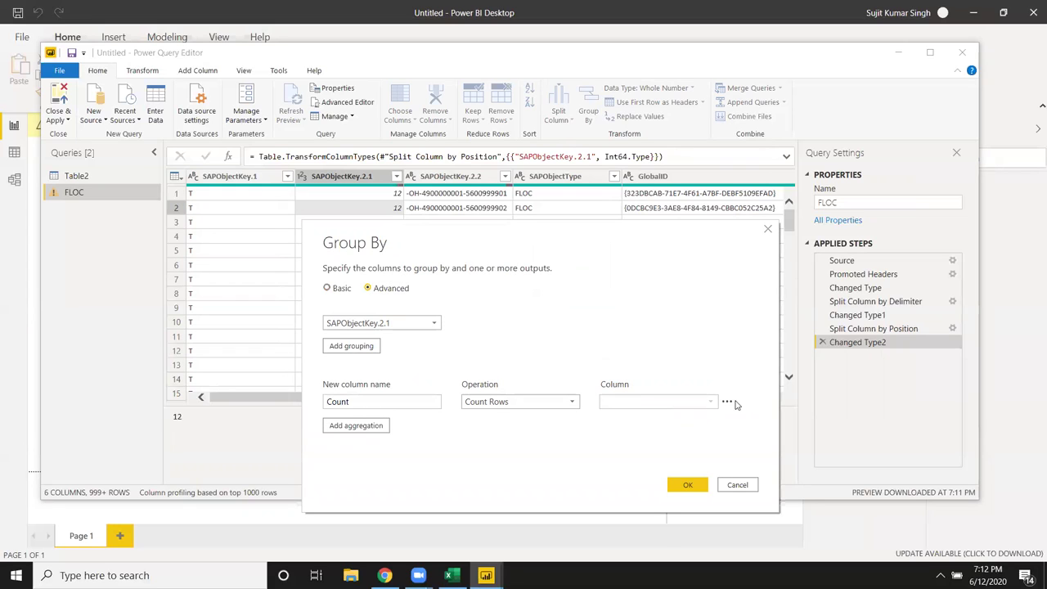
left_click(727, 401)
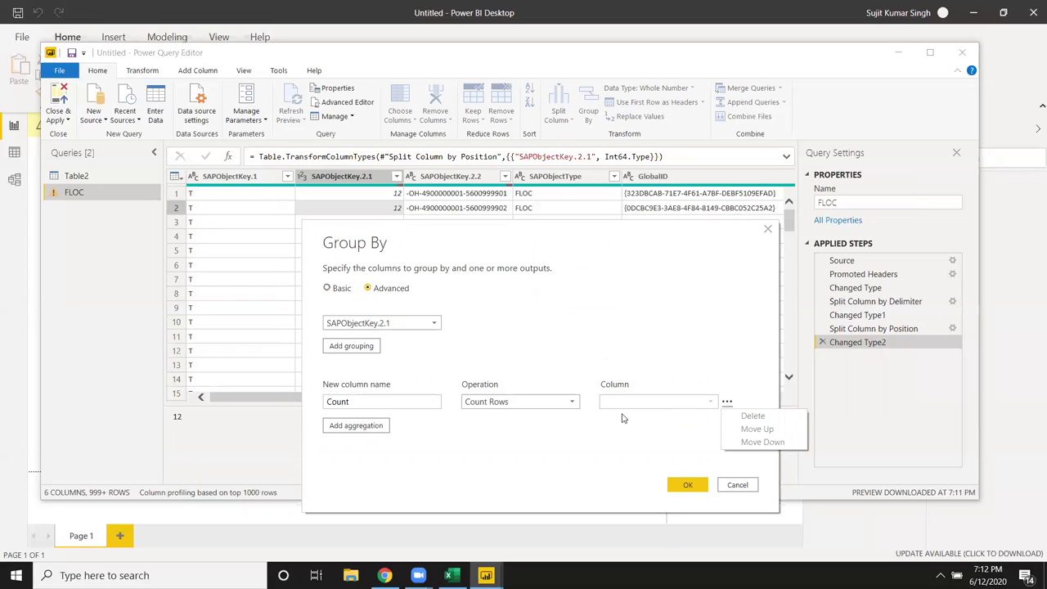
left_click(335, 289)
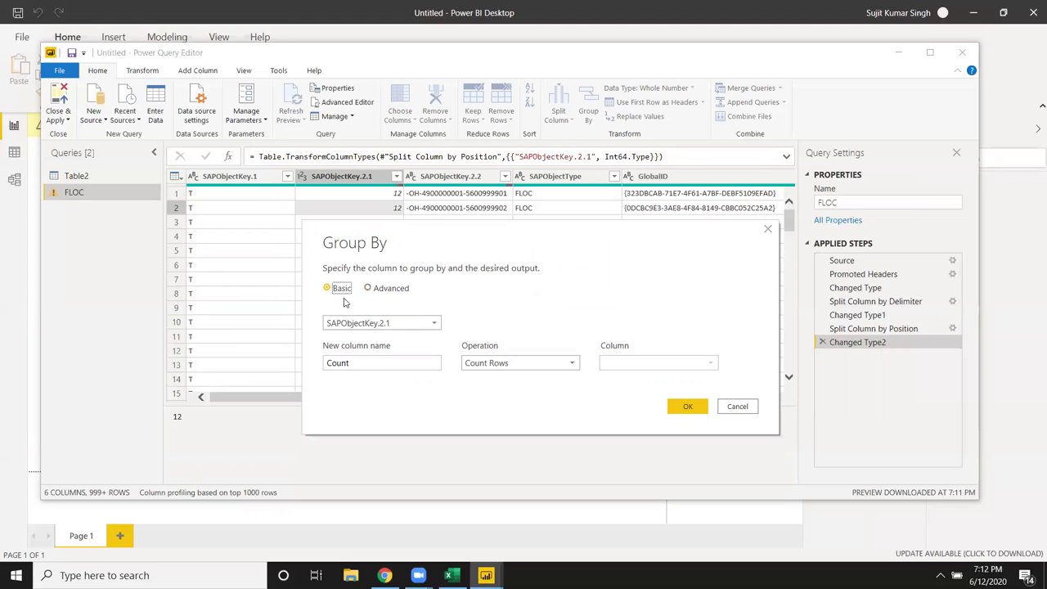
left_click(682, 408)
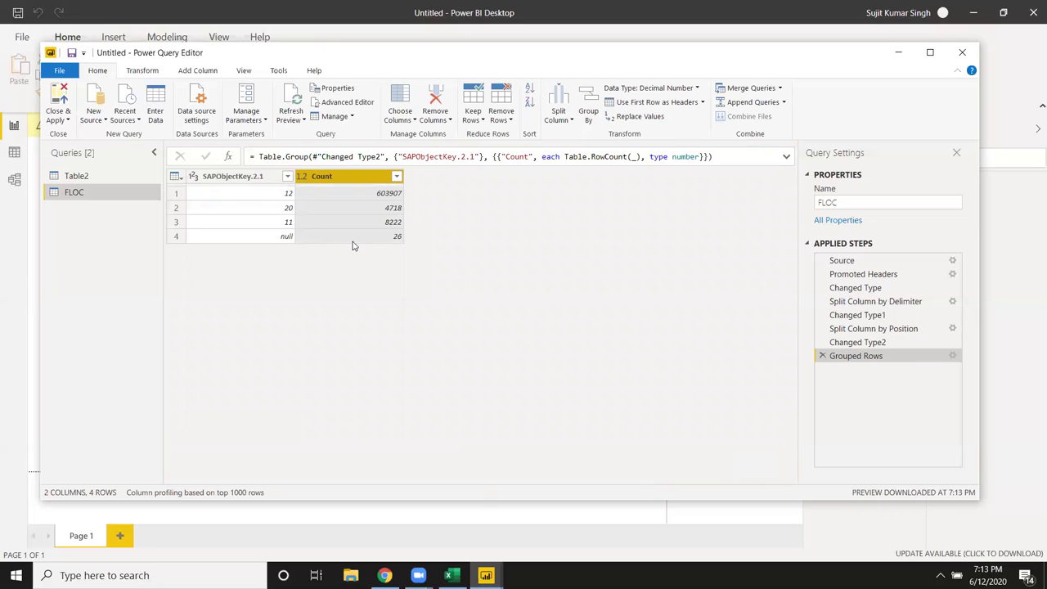
- Close Power Query Editor with changes left unapplied and bring the Excel workbook forward
left_click(962, 52)
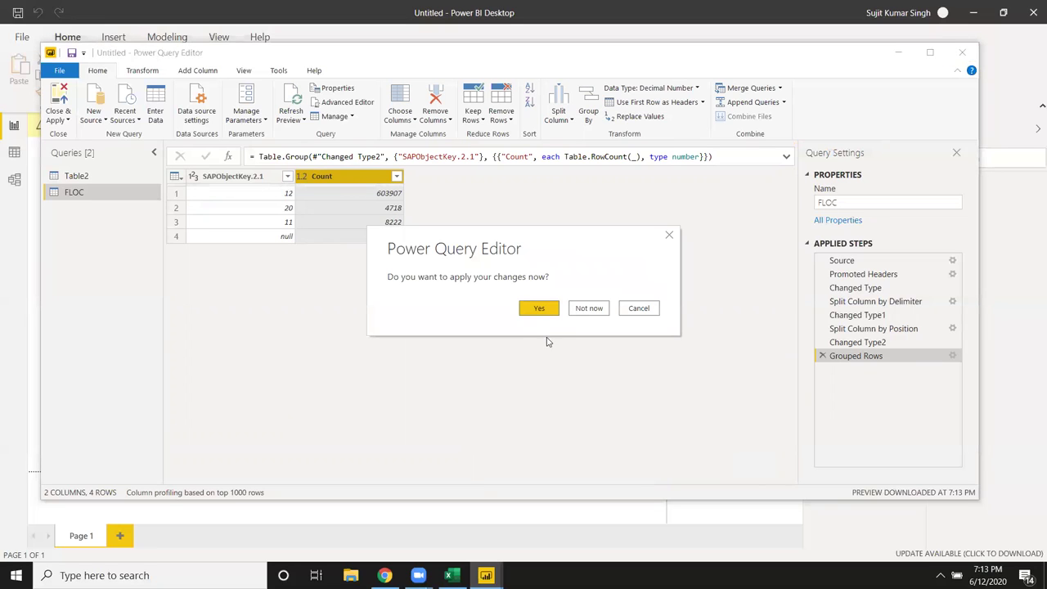
left_click(578, 313)
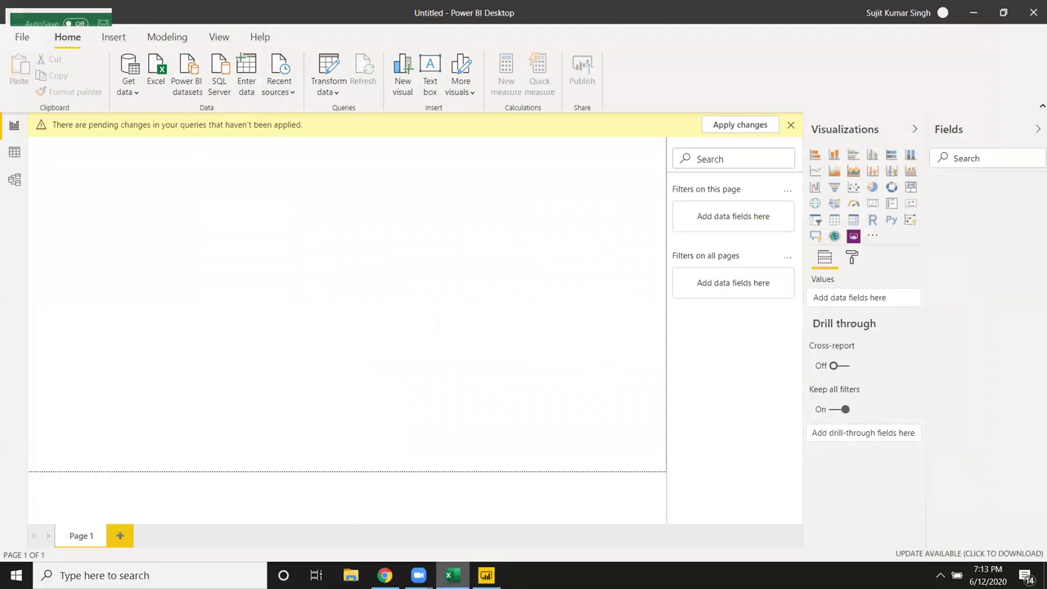
left_click(448, 575)
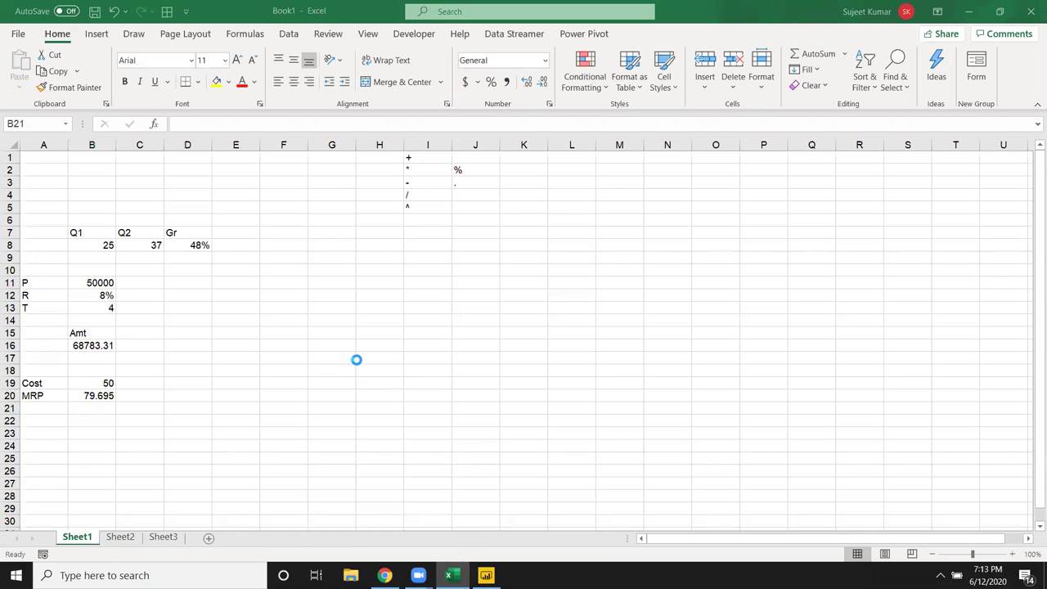
- Enter the headers Name, City and Sales across A1:C1
left_click(126, 234)
left_click(48, 159)
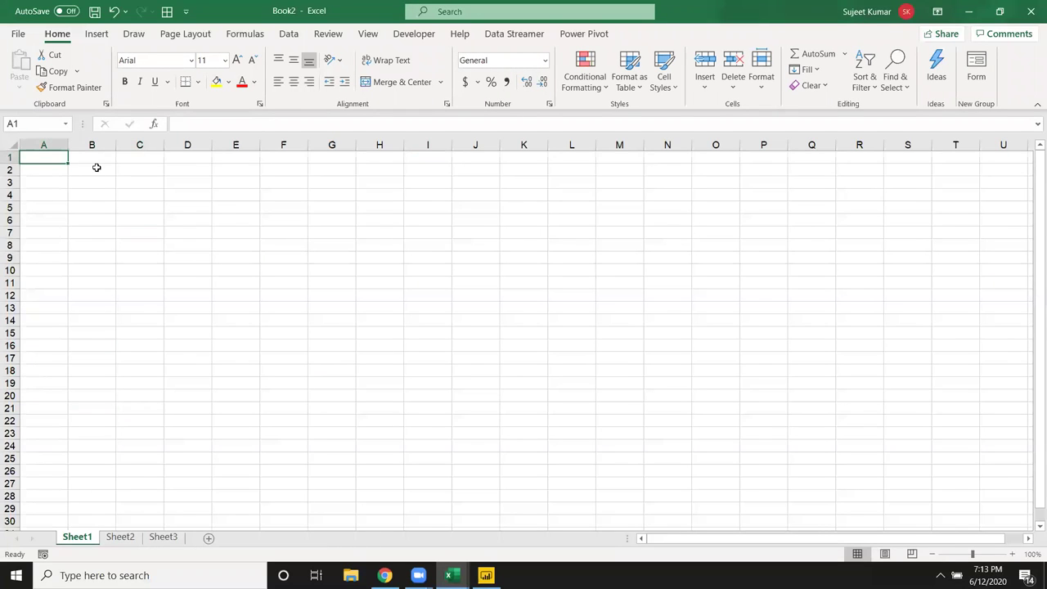
type("Name")
key("Tab")
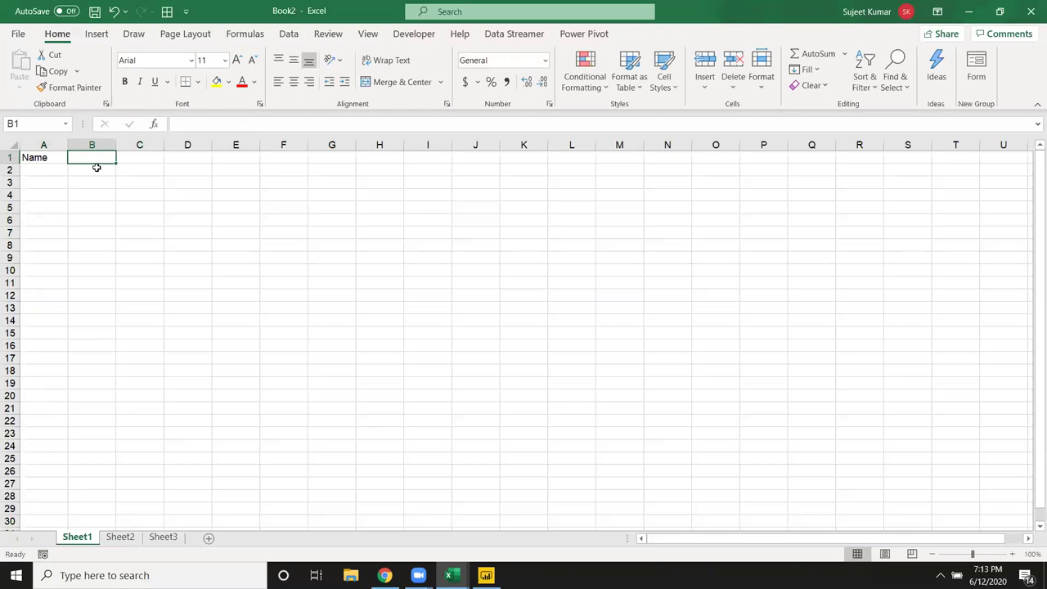
type("Ci")
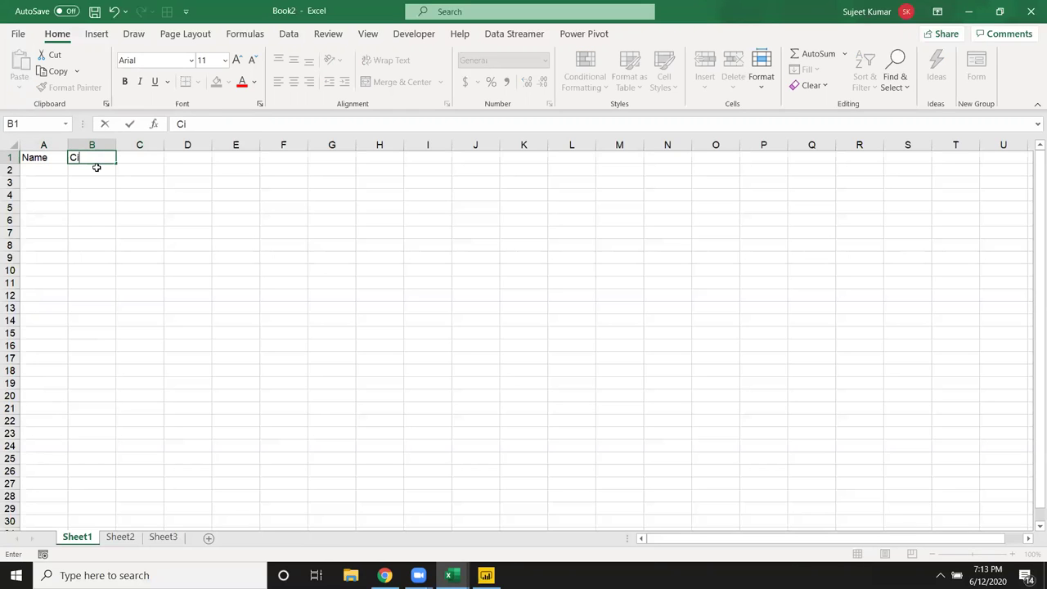
type("ty")
key("Tab")
type("Sales")
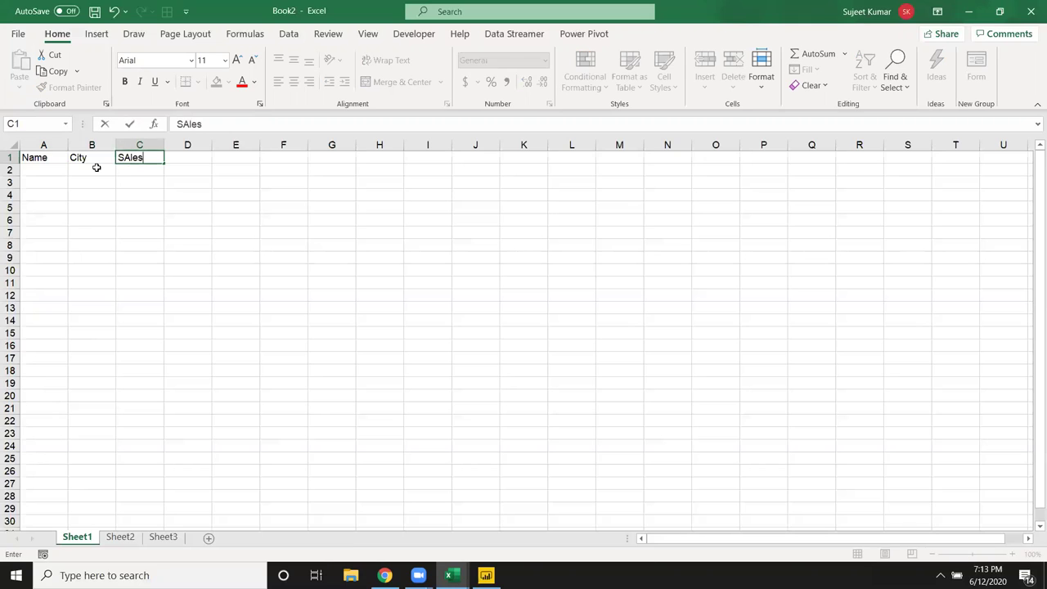
key("Return")
- Enter Puja in A2 and autofill names down column A to row 202
type("Puja")
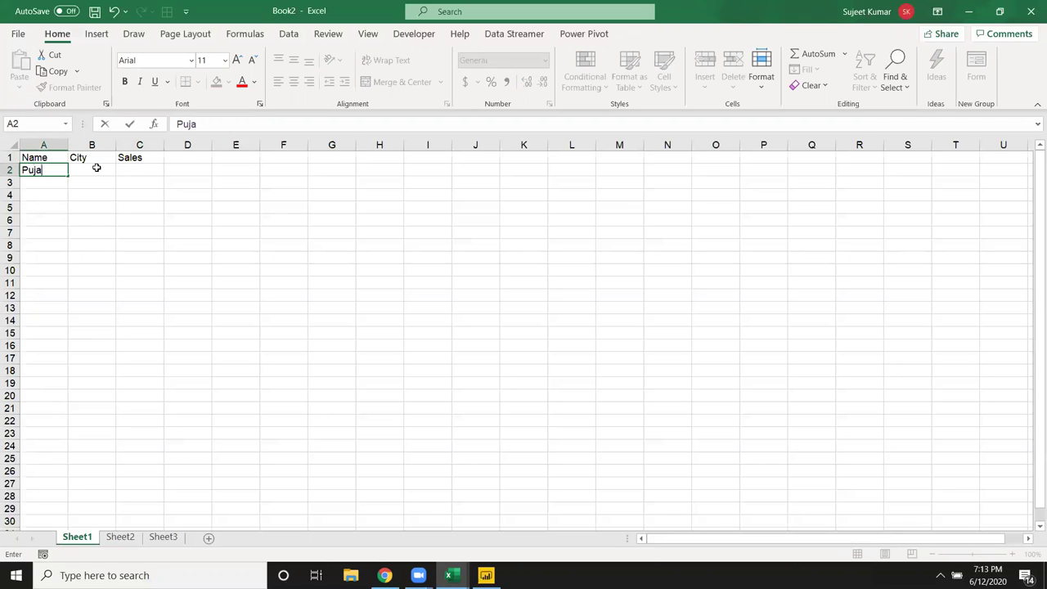
left_click(99, 266)
left_click(41, 169)
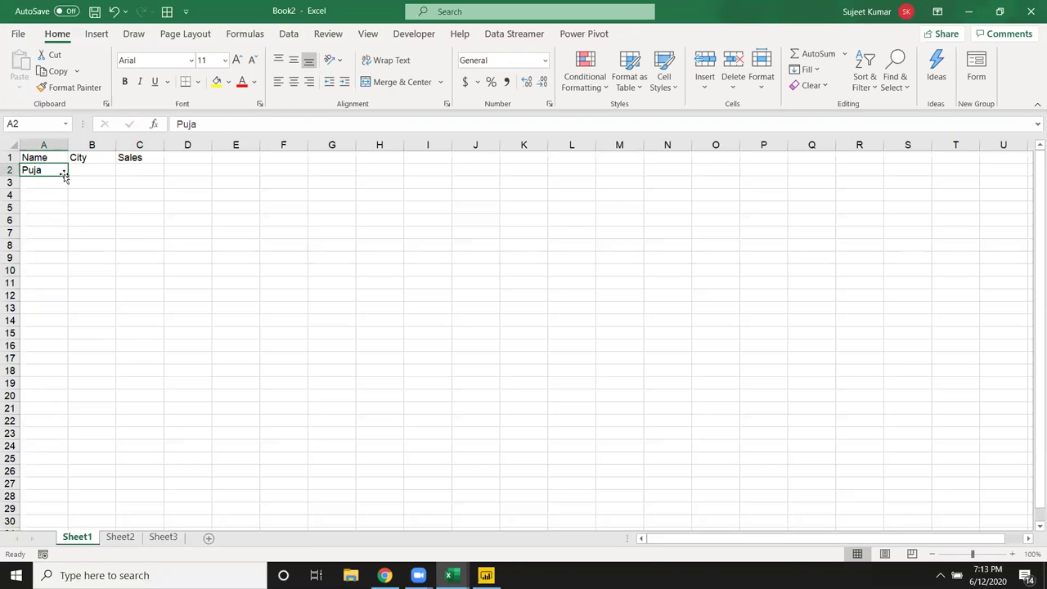
left_click_drag(68, 174, 76, 559)
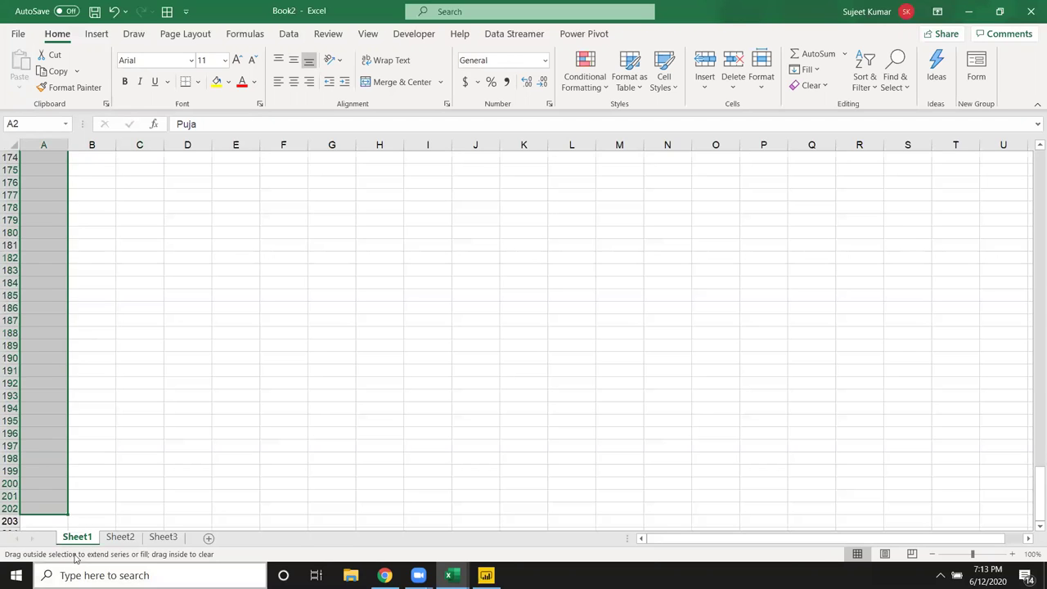
key("ctrl+Home")
- Enter Pune in B2 and fill cities down column B beside the names
key("Right")
key("Down")
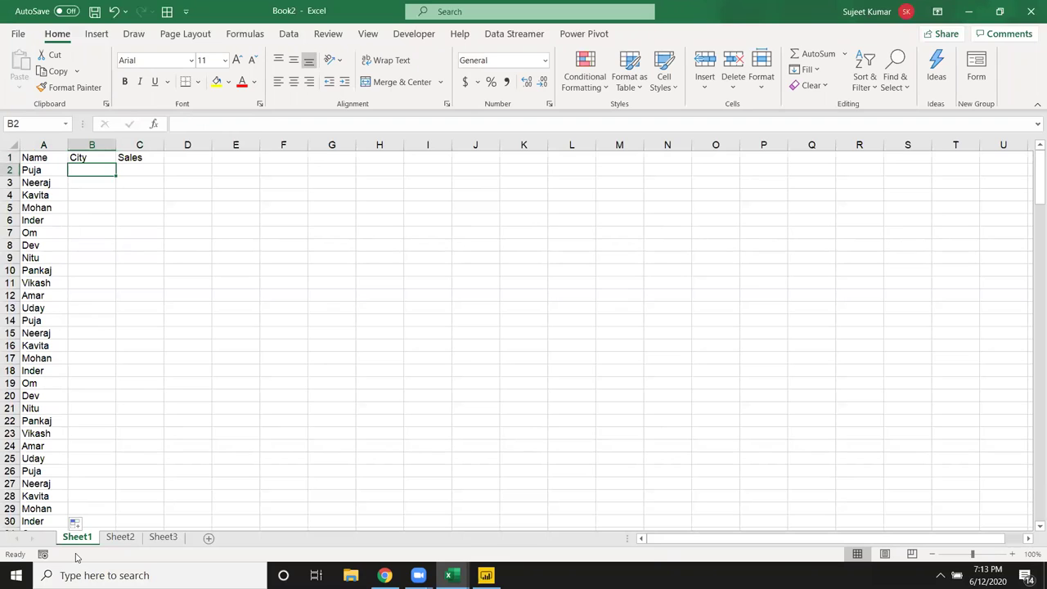
type("Pune")
key("Return")
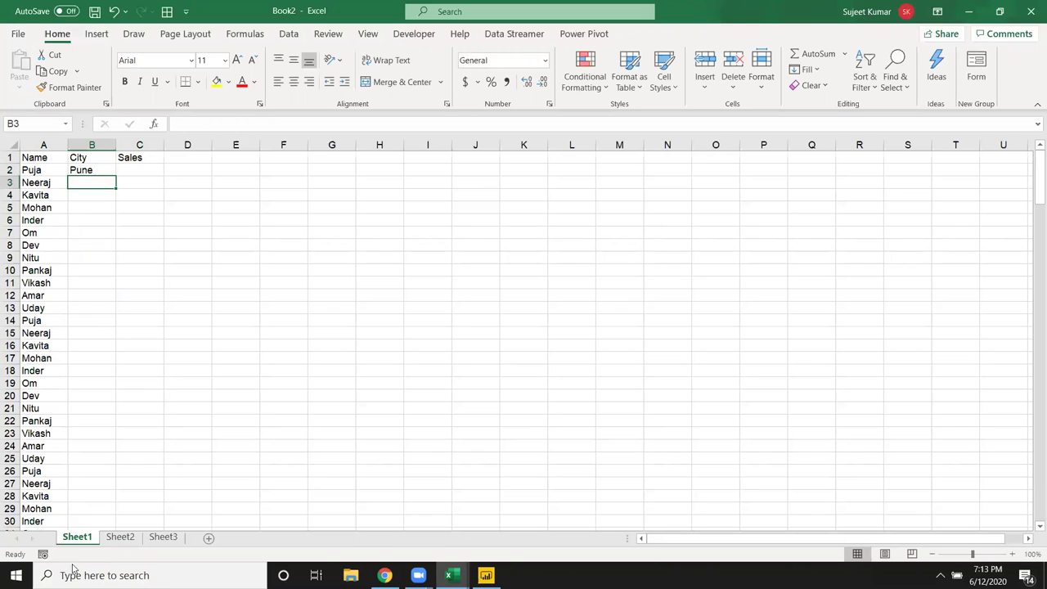
left_click(104, 169)
double_click(116, 175)
- Enter the formula =RANDBETWEEN(10,90) in C2
left_click(132, 170)
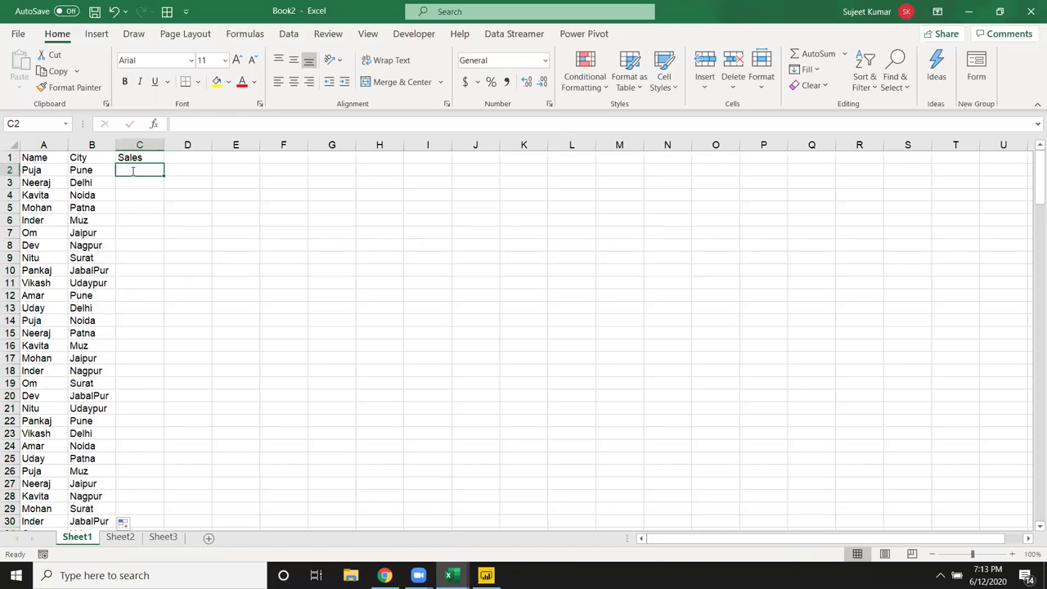
type("=ra")
key("Down")
key("Down")
key("Down")
key("Tab")
type("10,9")
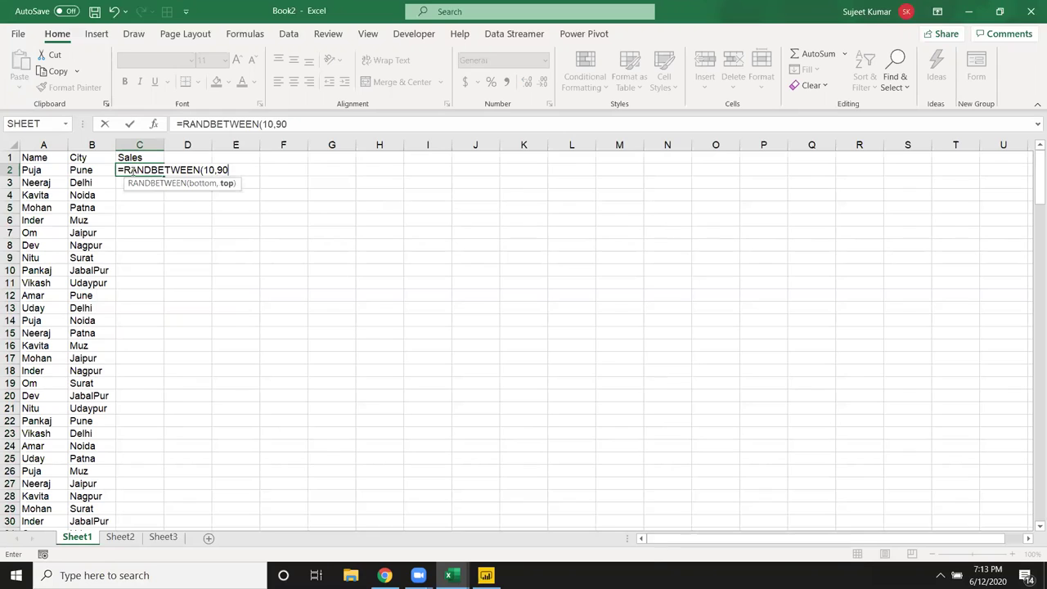
key("Return")
- Fill the random formula down column C and paste it back as fixed values
left_click(150, 169)
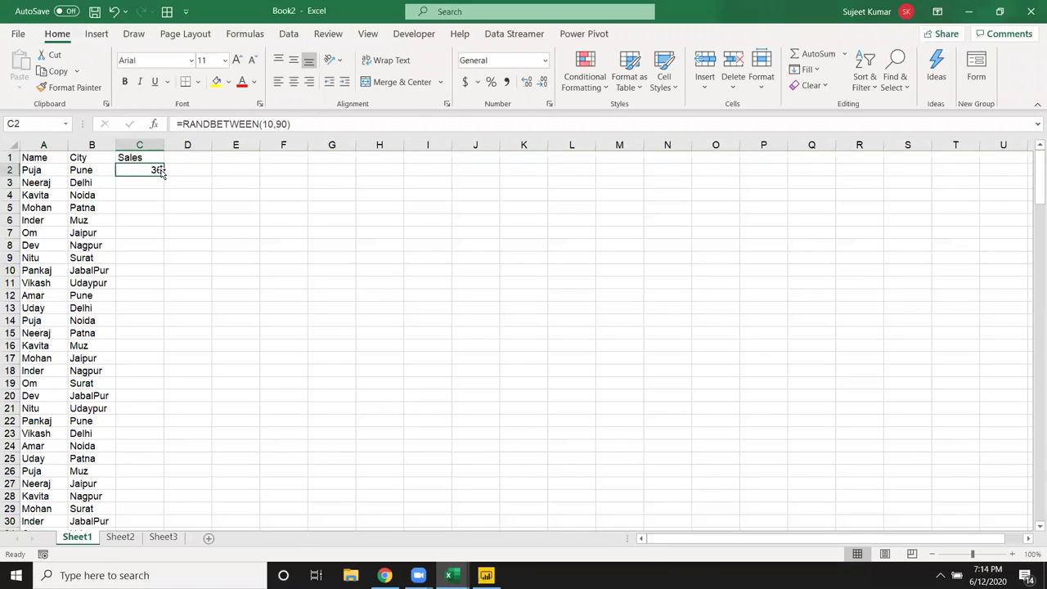
double_click(163, 176)
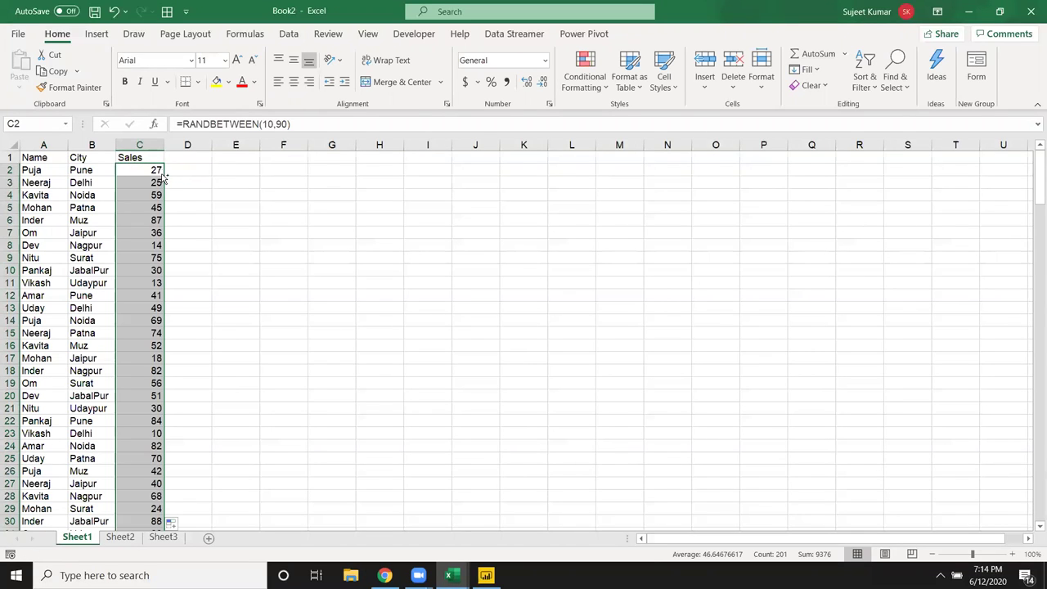
key("ctrl+c")
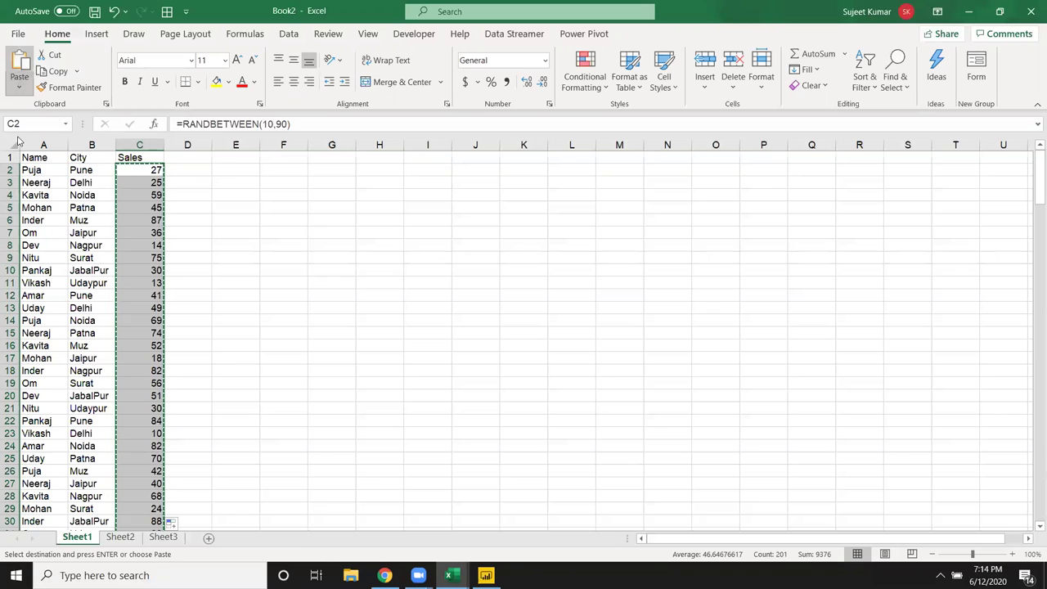
left_click(19, 85)
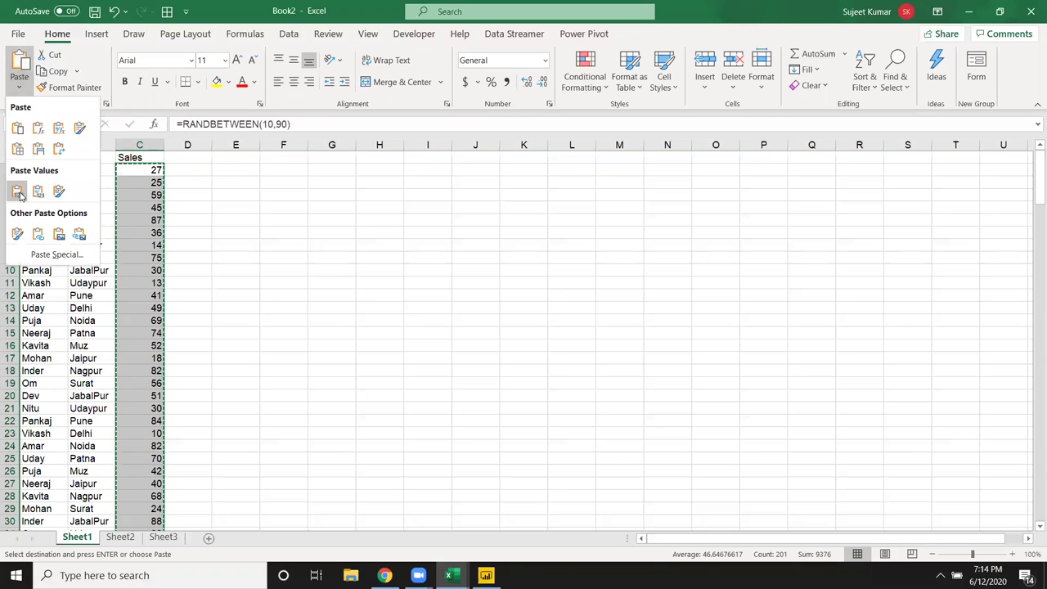
left_click(16, 195)
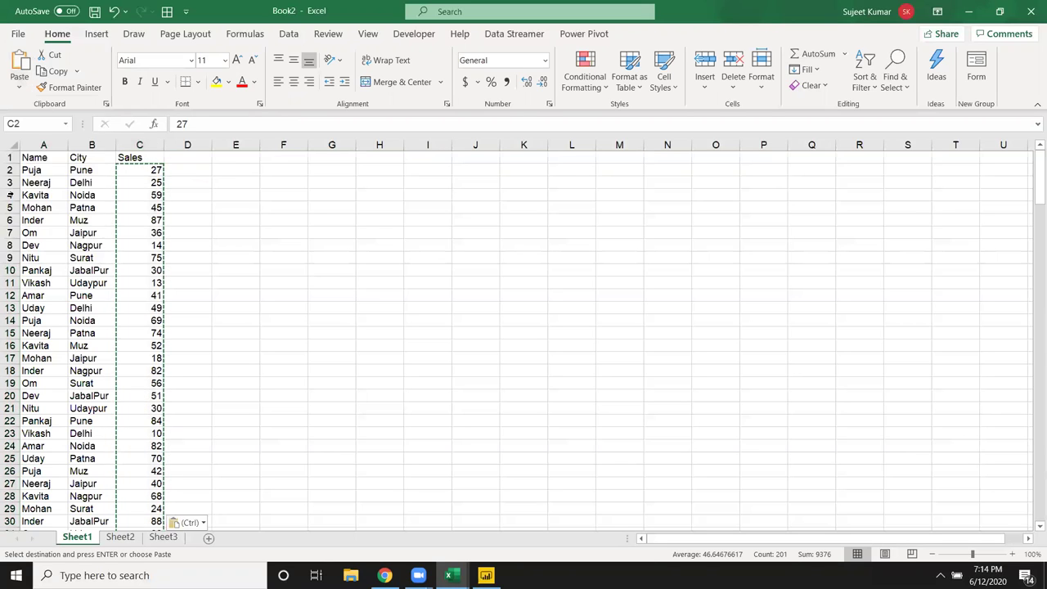
left_click(123, 194)
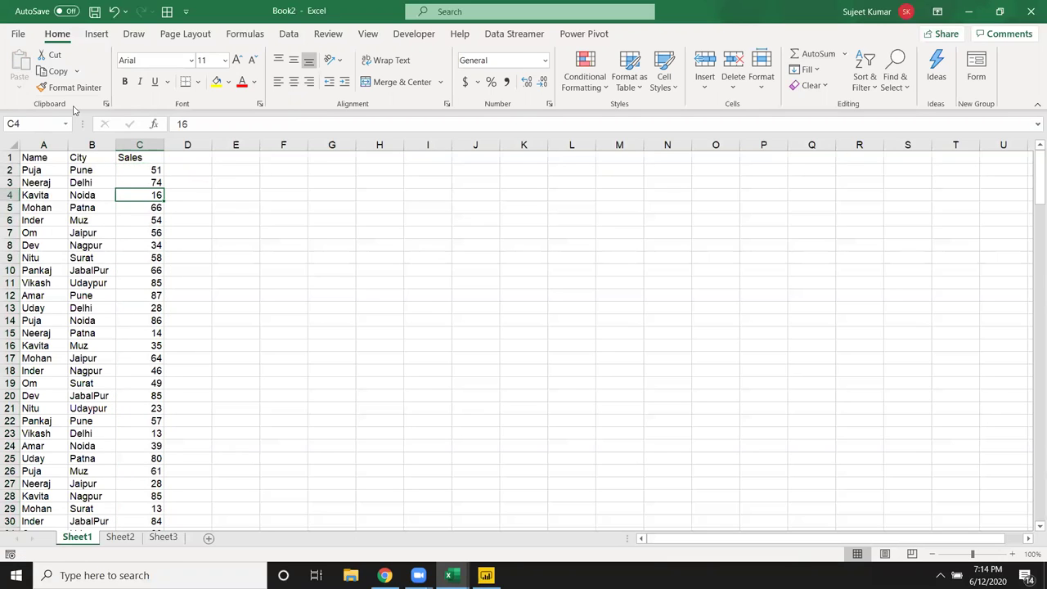
- Save the workbook as Grop in the Google Drive folder and close Excel
left_click(64, 12)
left_click(466, 299)
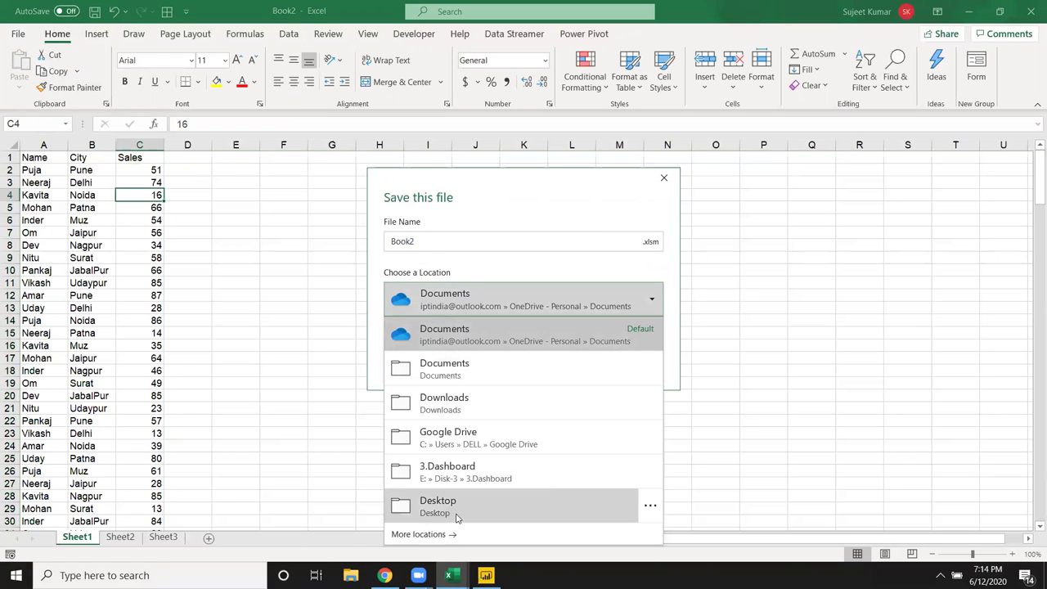
left_click(457, 518)
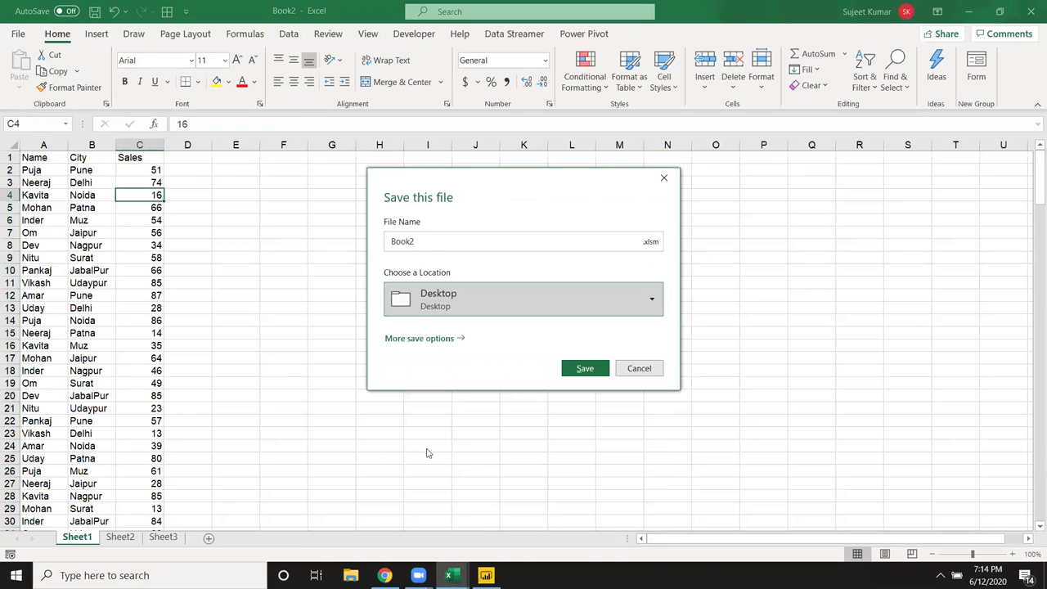
left_click(423, 304)
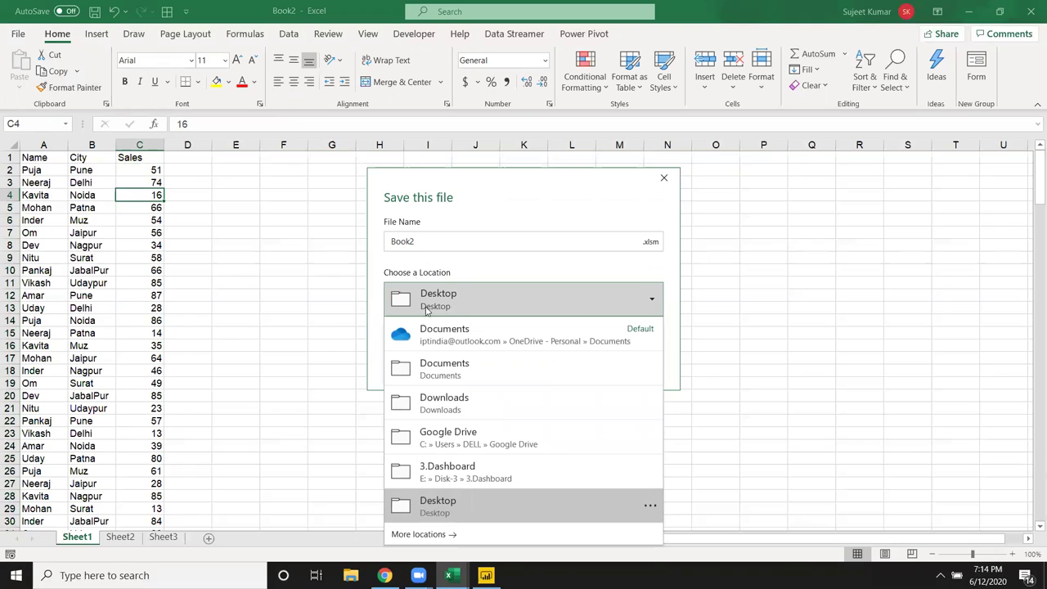
left_click(456, 444)
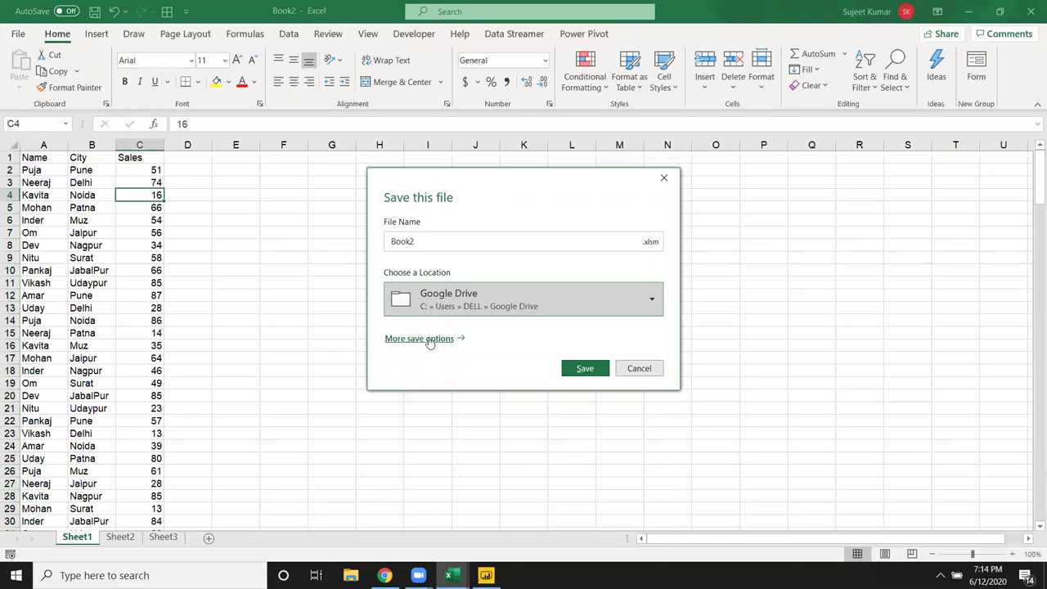
double_click(423, 239)
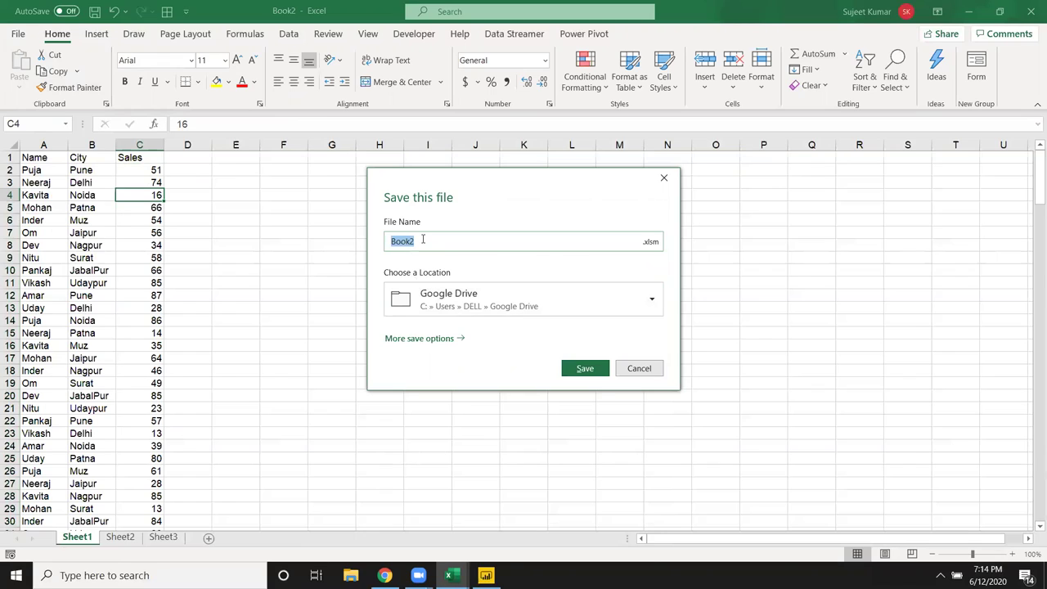
type("Grop")
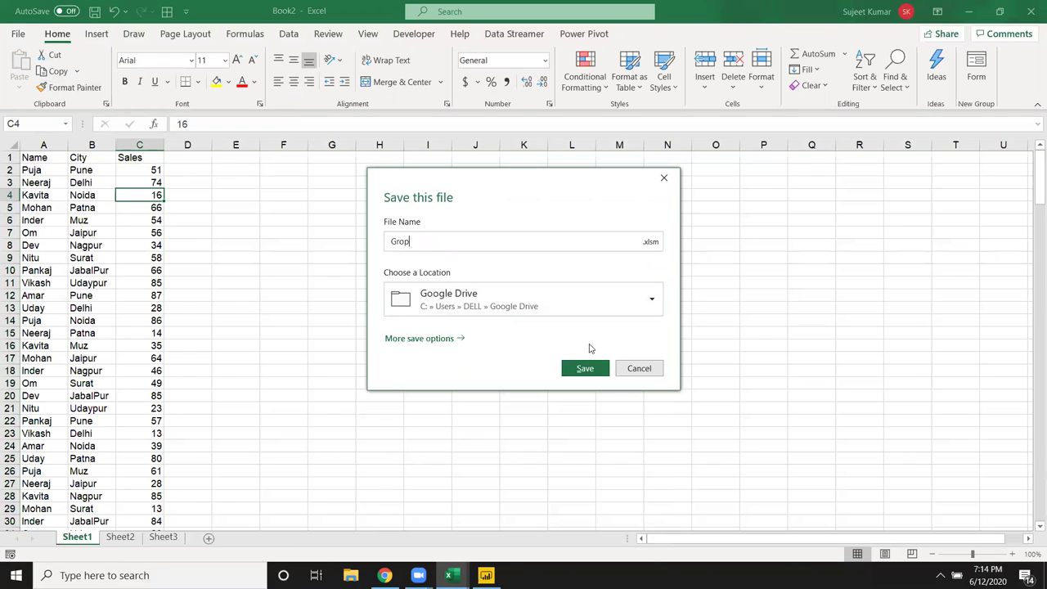
left_click(599, 368)
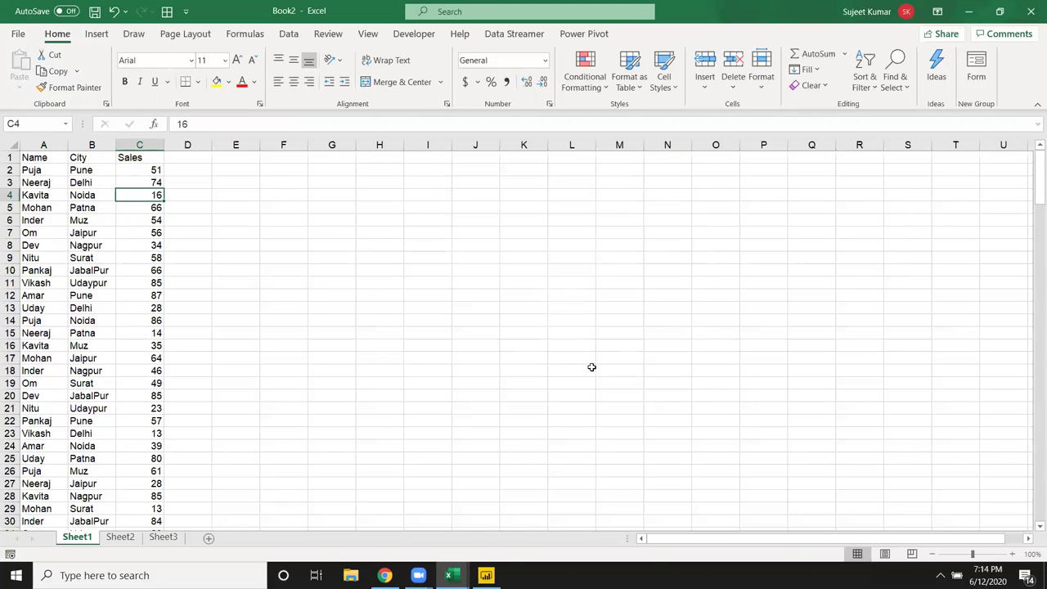
left_click(1030, 16)
- Back in Power BI, dismiss the notice and import Grop.xlsm from Google Drive as Excel data
left_click(485, 575)
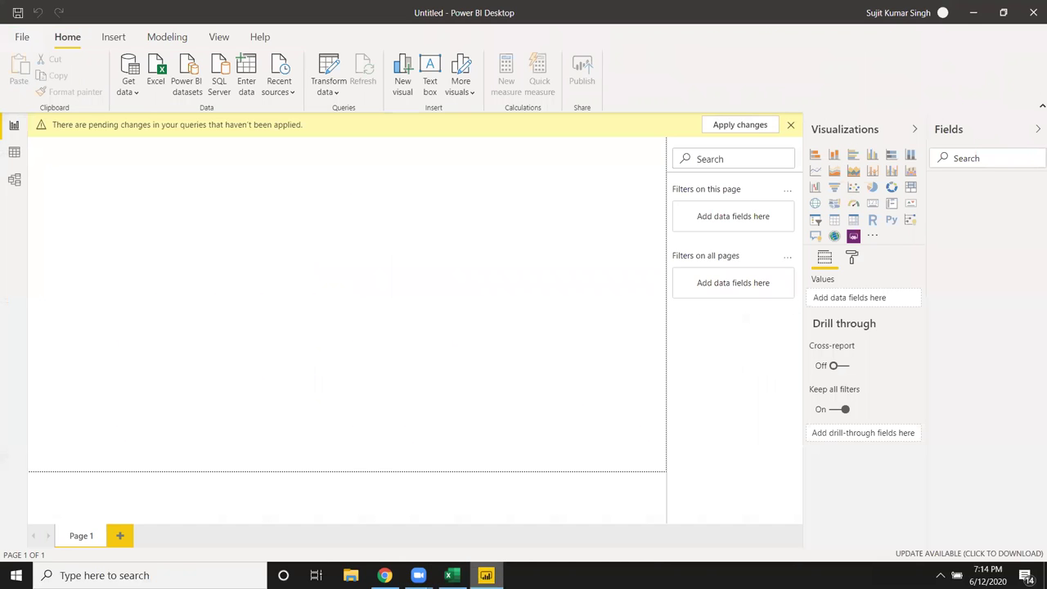
left_click(790, 125)
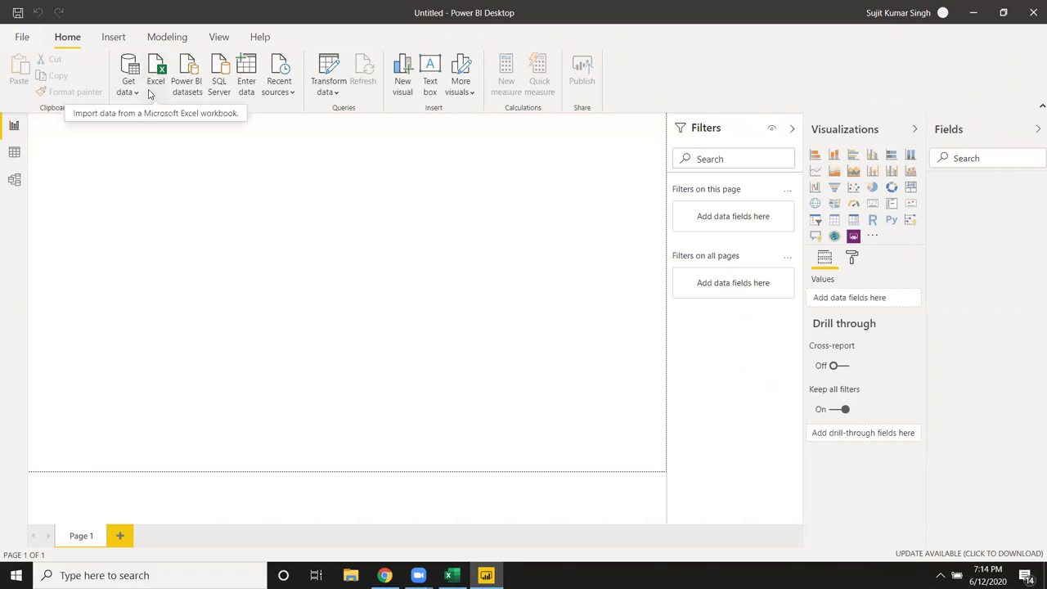
left_click(155, 82)
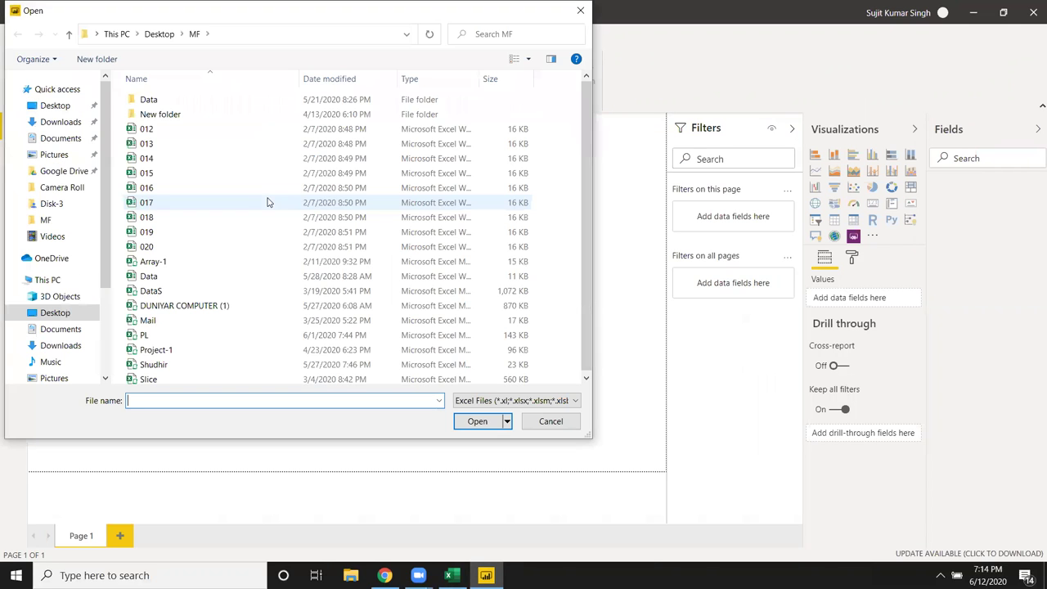
left_click(69, 171)
left_click(151, 176)
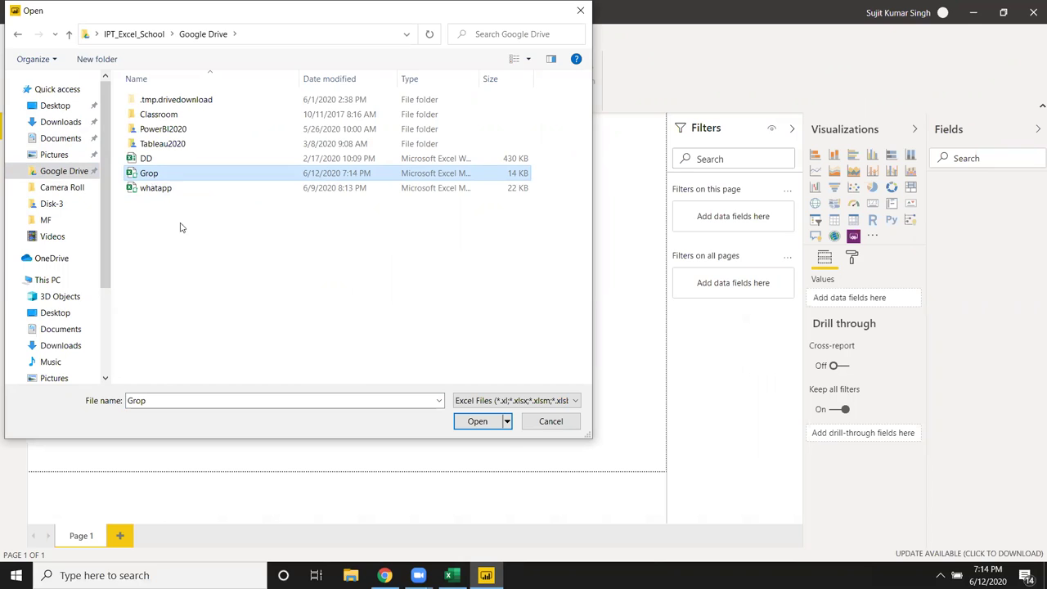
left_click(490, 425)
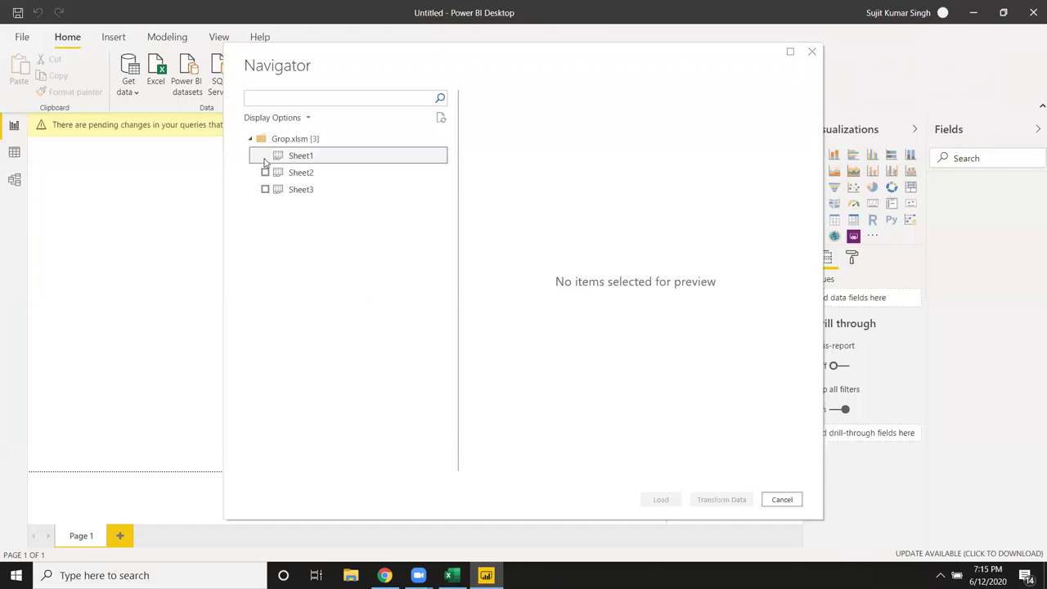
- Select Sheet1 of Grop.xlsm in Navigator and load it
left_click(265, 155)
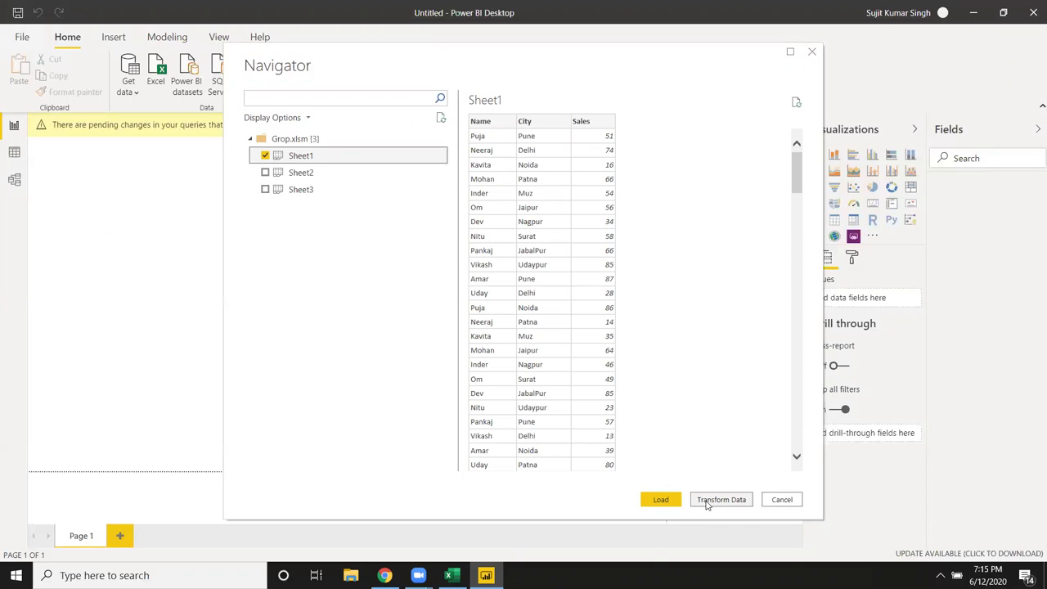
left_click(670, 502)
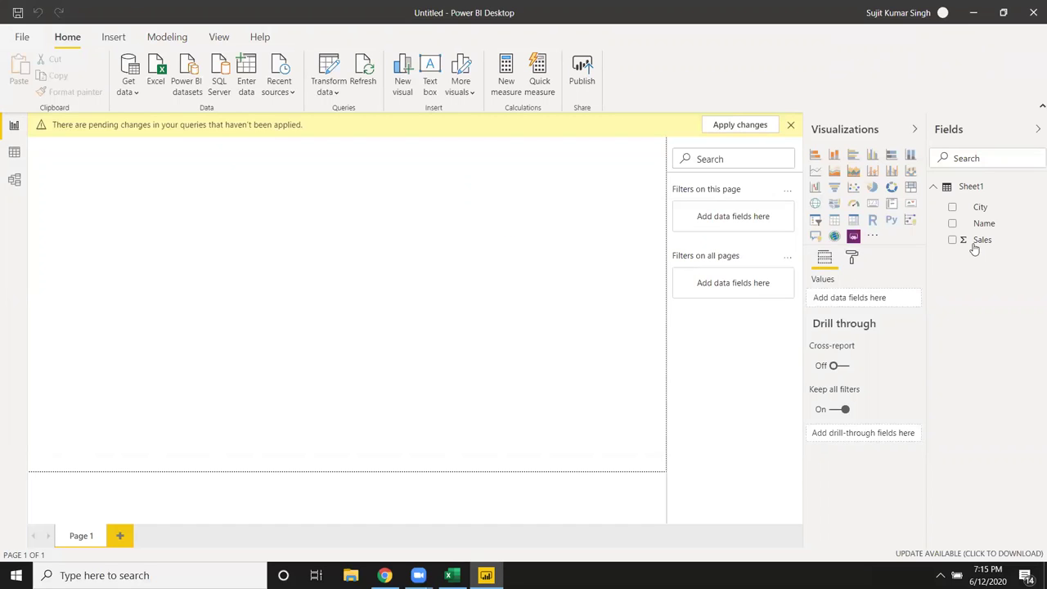
- Add a table visual with Name and Sales fields, showing a 9968 total
left_click(842, 221)
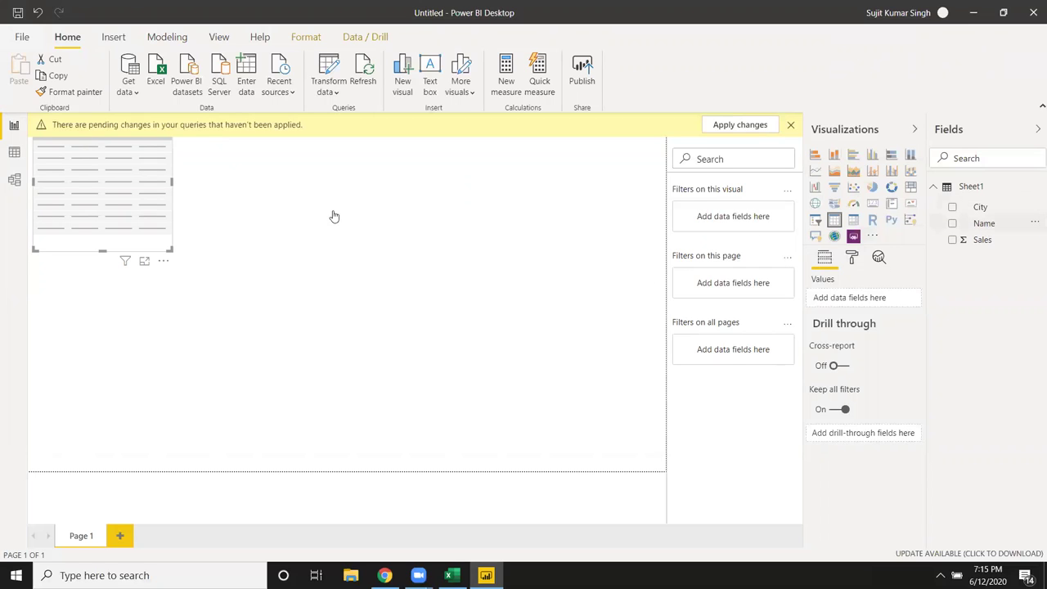
left_click_drag(334, 216, 128, 196)
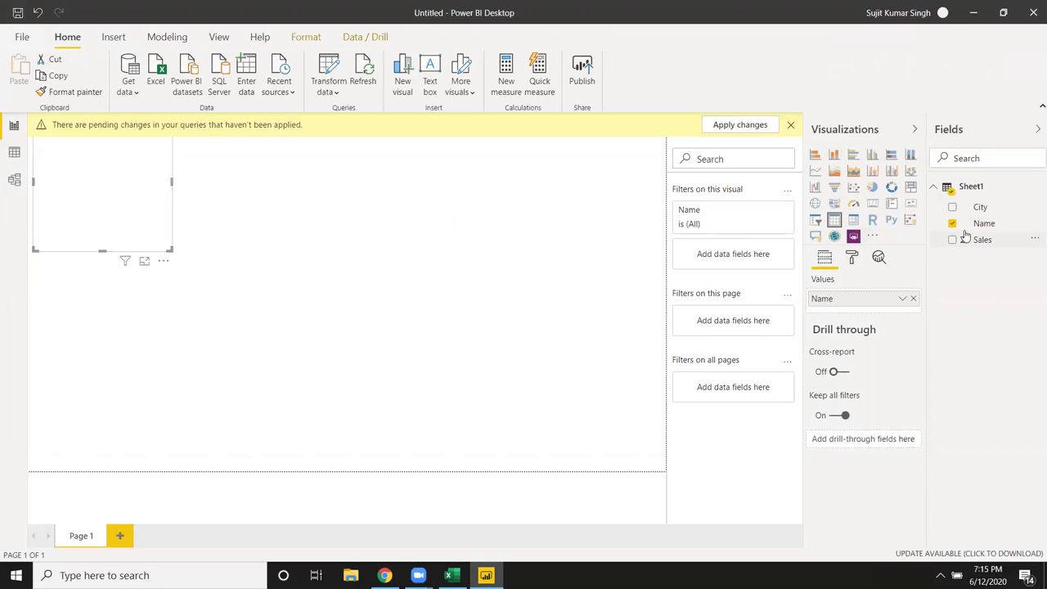
left_click_drag(965, 237, 153, 222)
left_click_drag(104, 209, 120, 228)
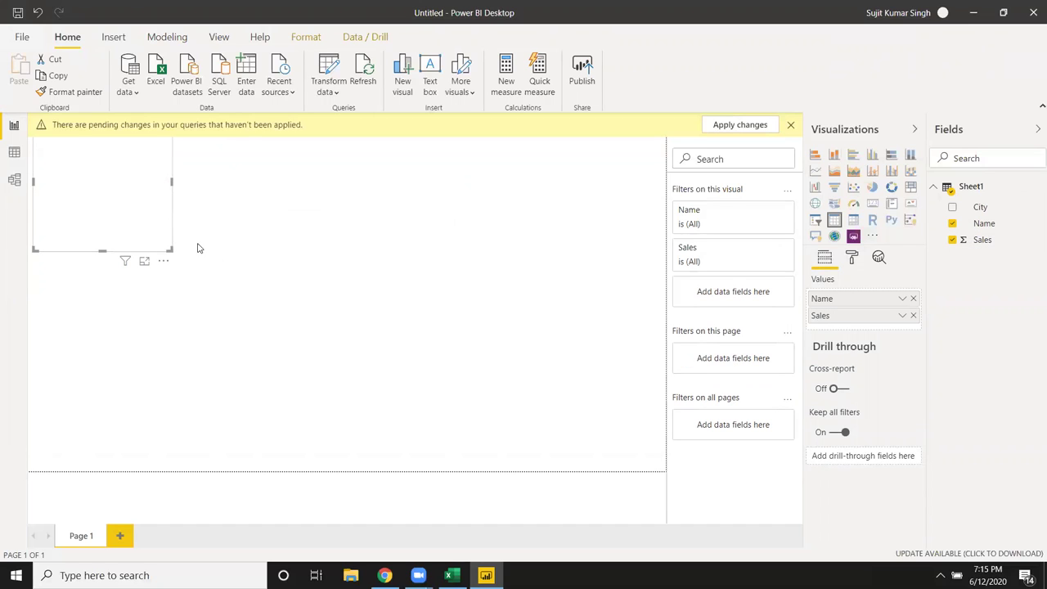
left_click(794, 163)
left_click(790, 124)
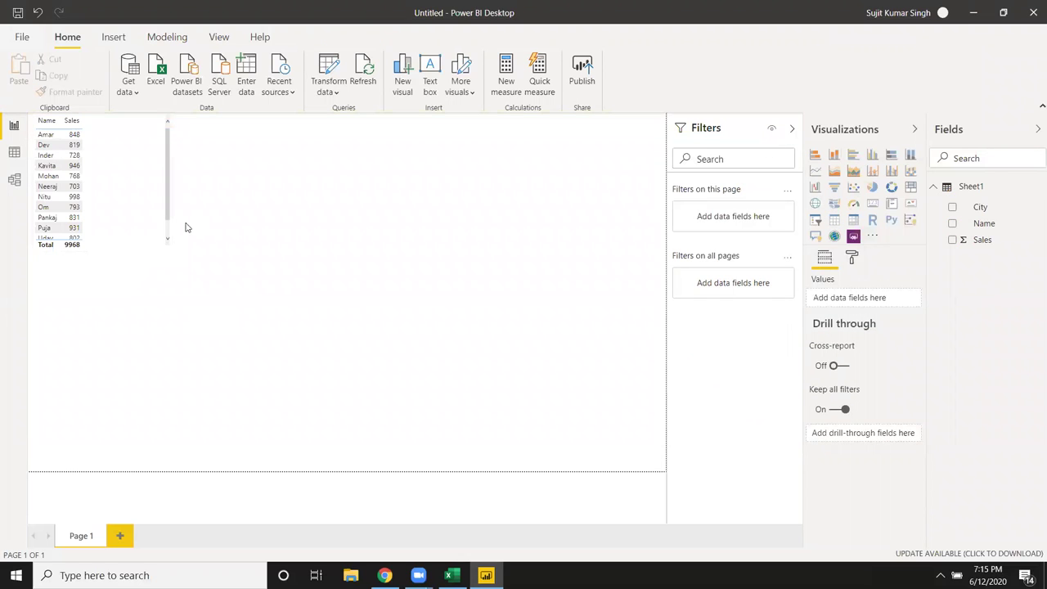
- Inspect Sheet1's Name, City and Sales columns and table options in Data view
left_click(13, 153)
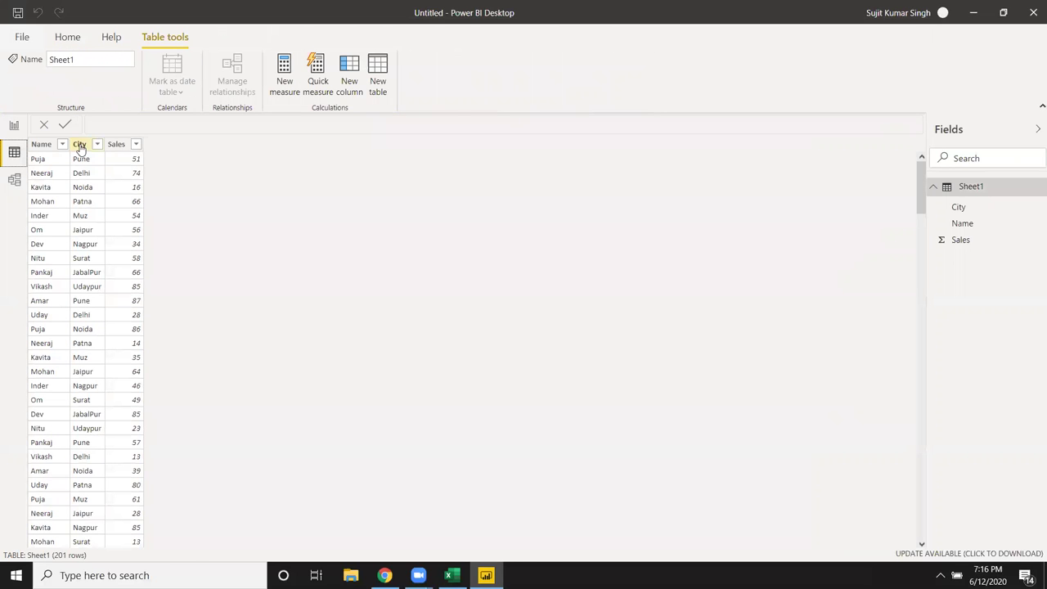
left_click(79, 146)
left_click(115, 148)
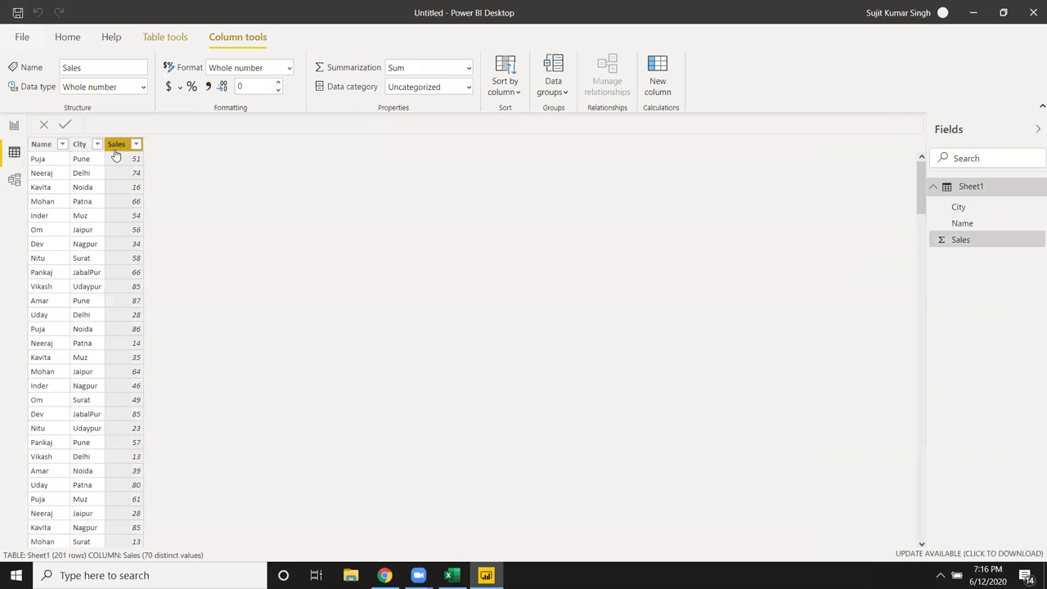
left_click(41, 146)
left_click(14, 126)
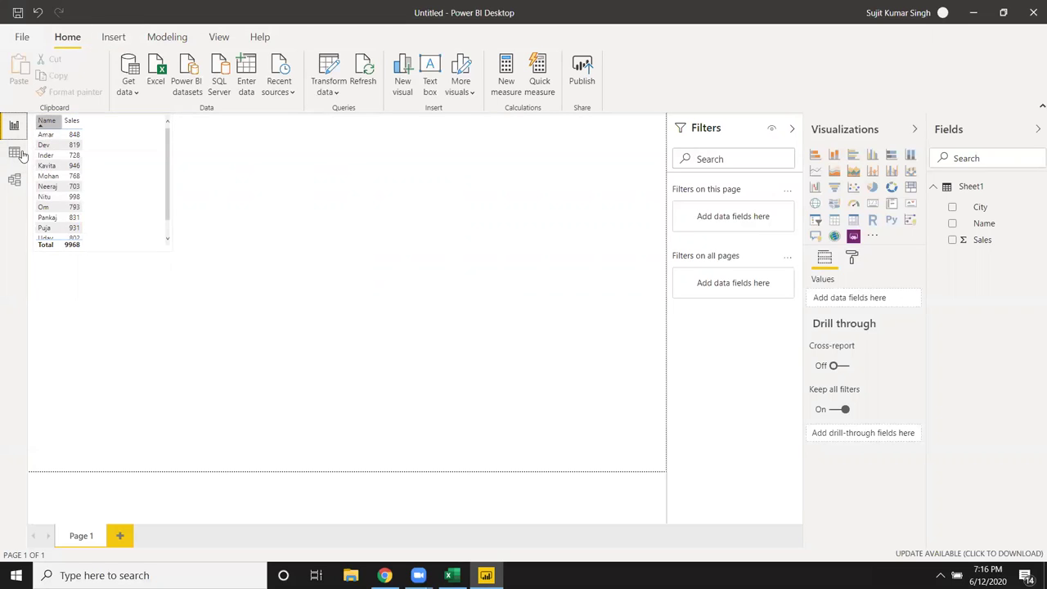
left_click(15, 153)
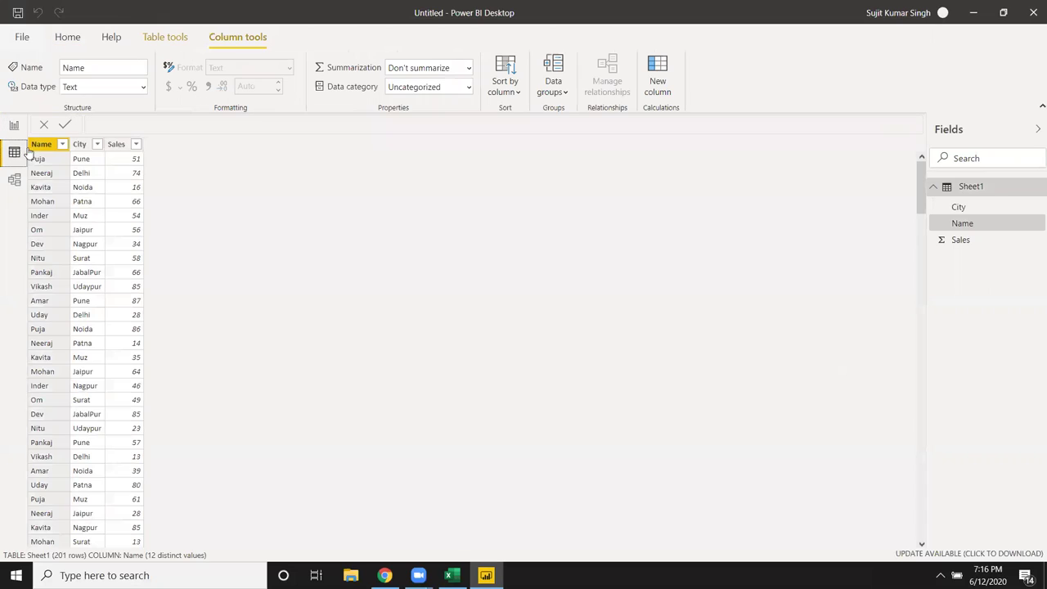
left_click(157, 41)
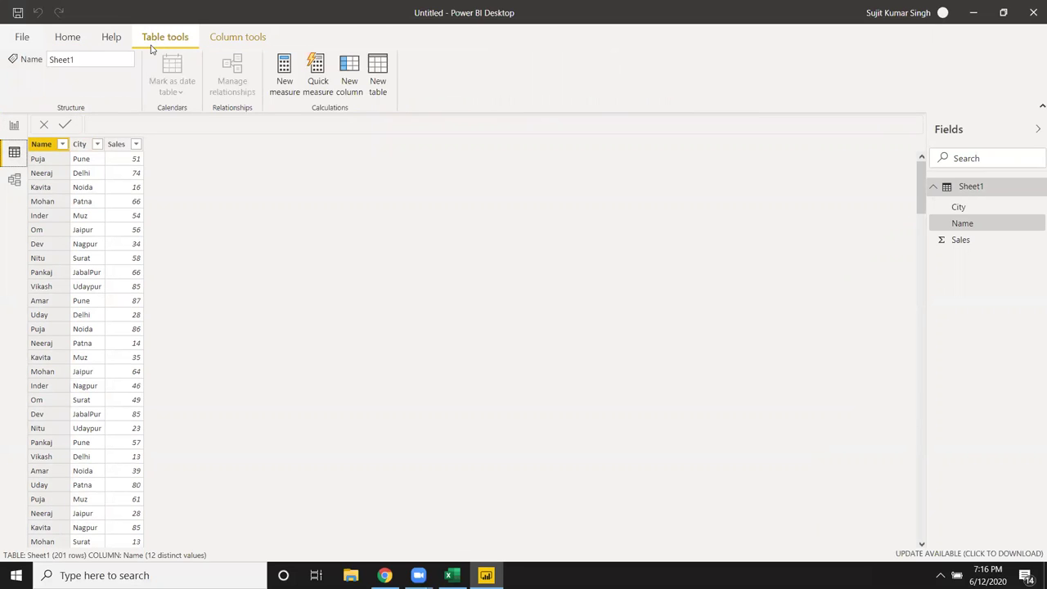
left_click(75, 47)
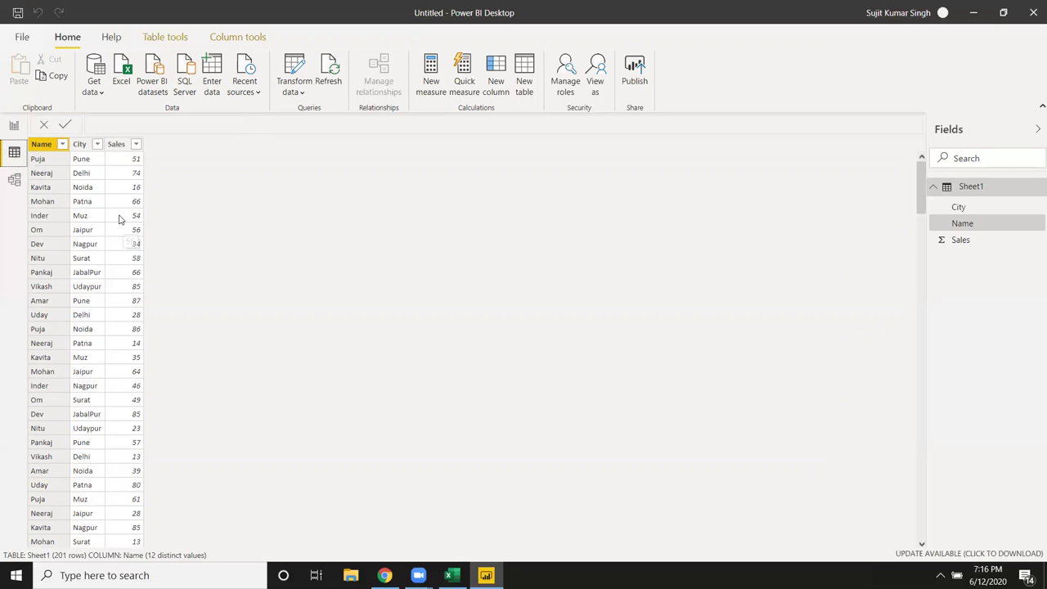
- Open the Sheet1 query in Power Query Editor and start a Group By on Name
left_click(296, 91)
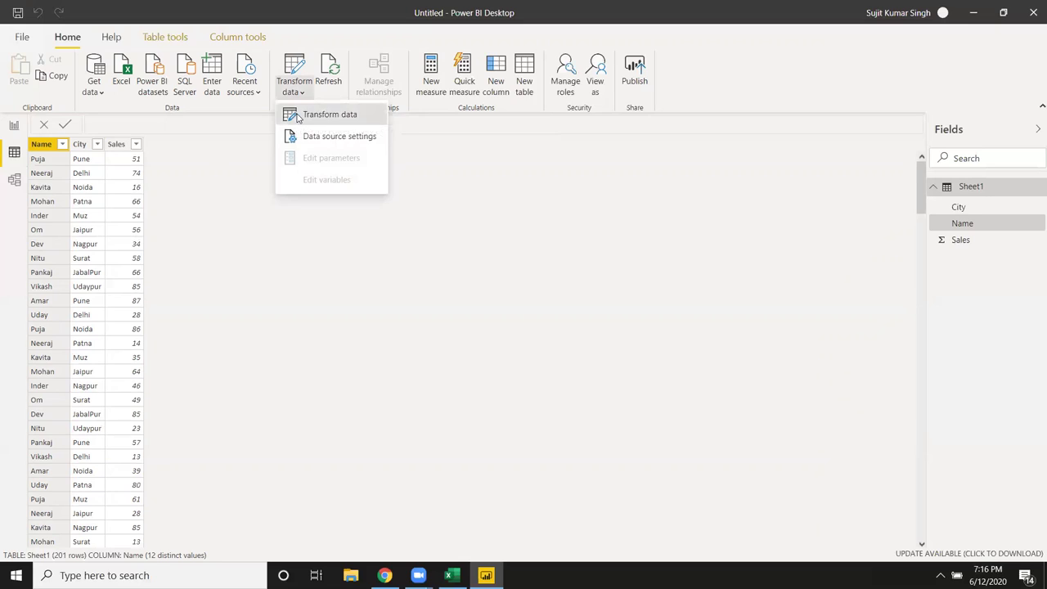
left_click(297, 115)
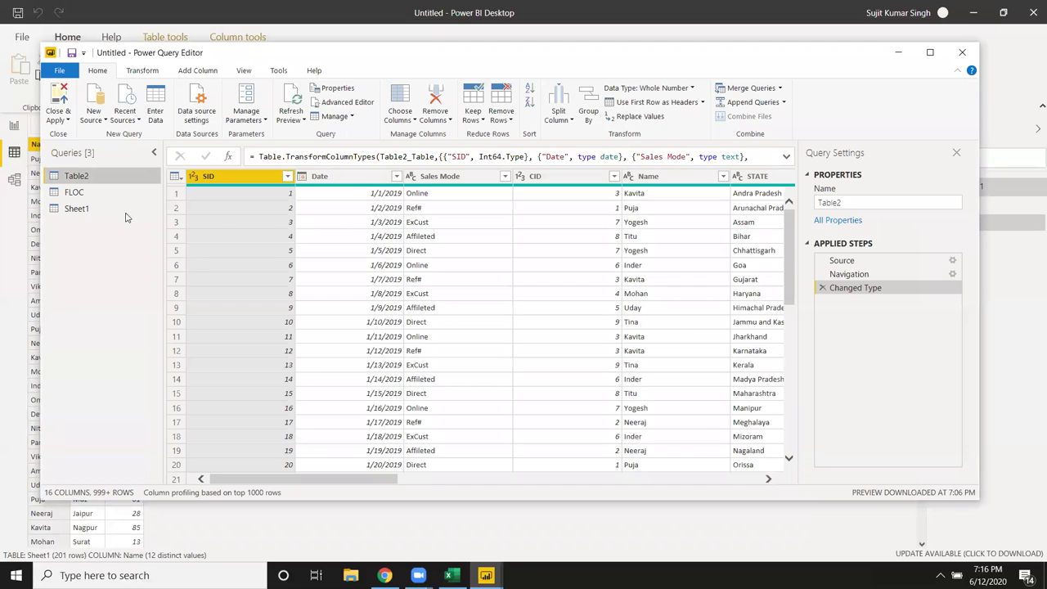
left_click(99, 210)
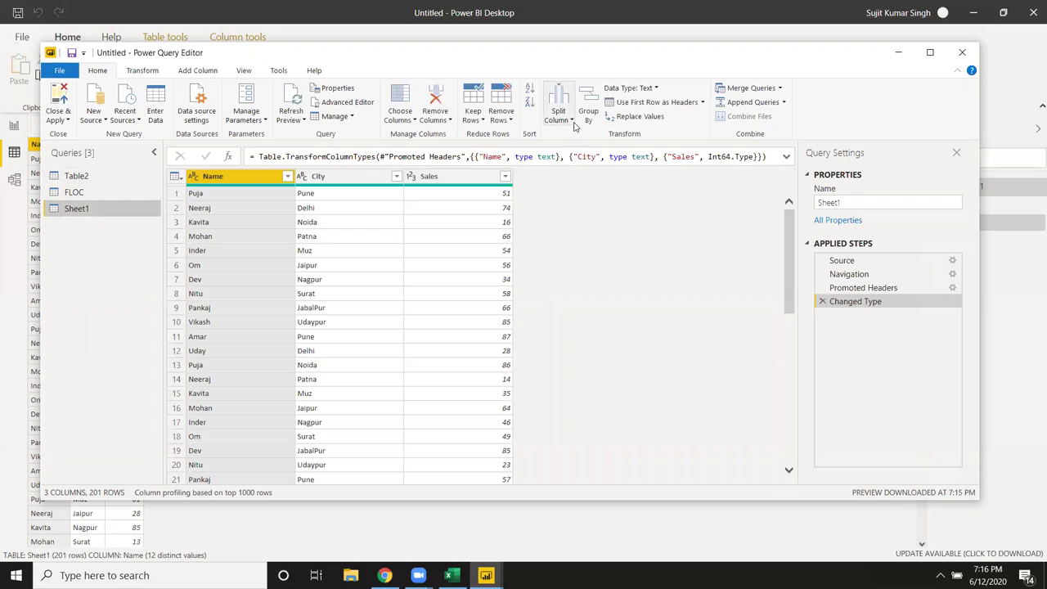
left_click(587, 98)
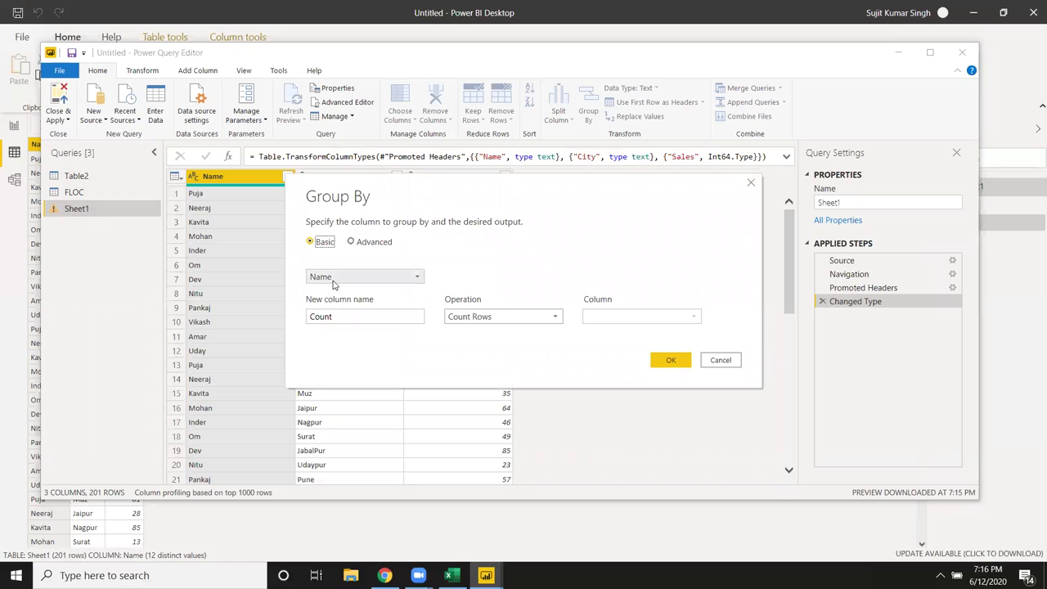
- Rename the output column to Total, set it to Sum of Sales, and switch to Advanced
left_click(347, 318)
double_click(344, 317)
type("Total")
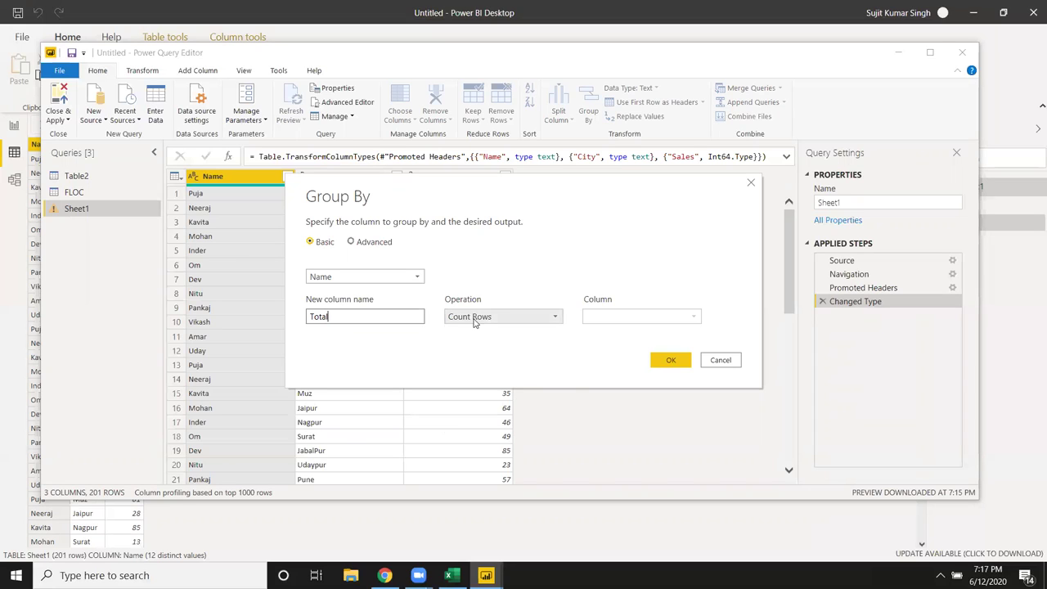
left_click(474, 319)
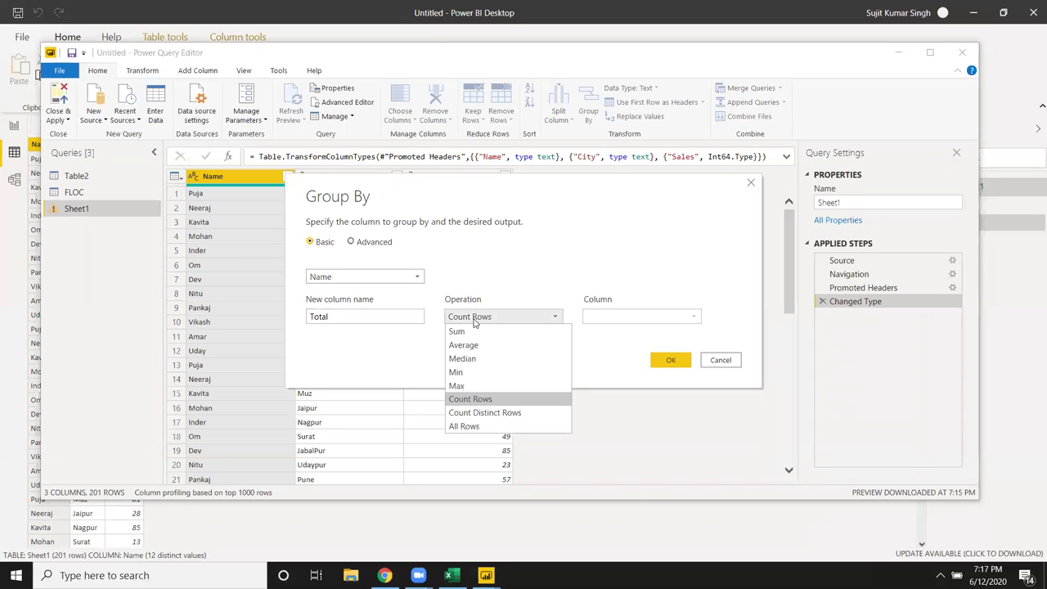
left_click(457, 331)
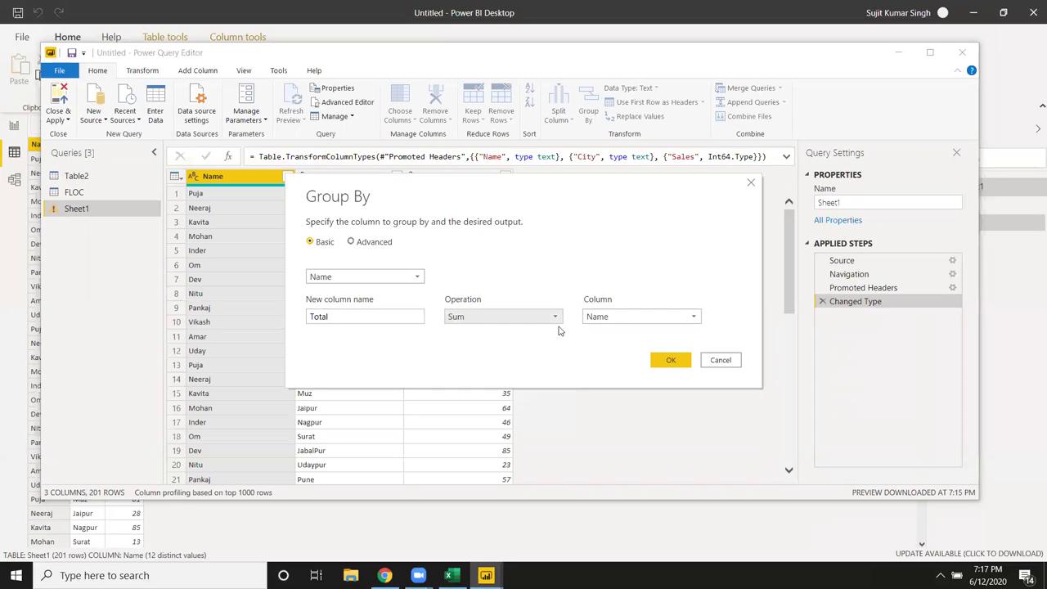
left_click(634, 319)
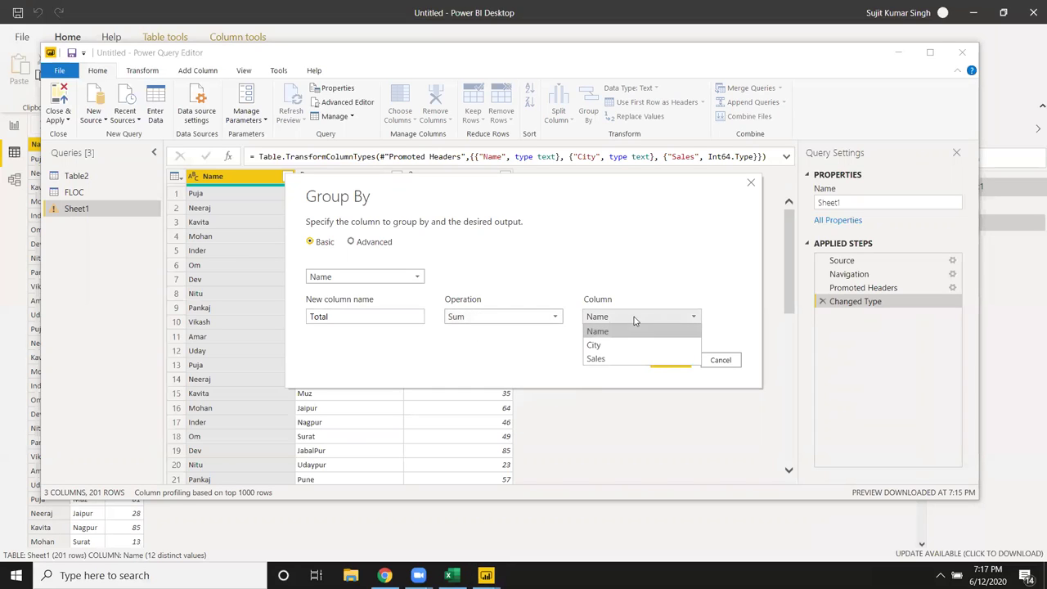
left_click(623, 360)
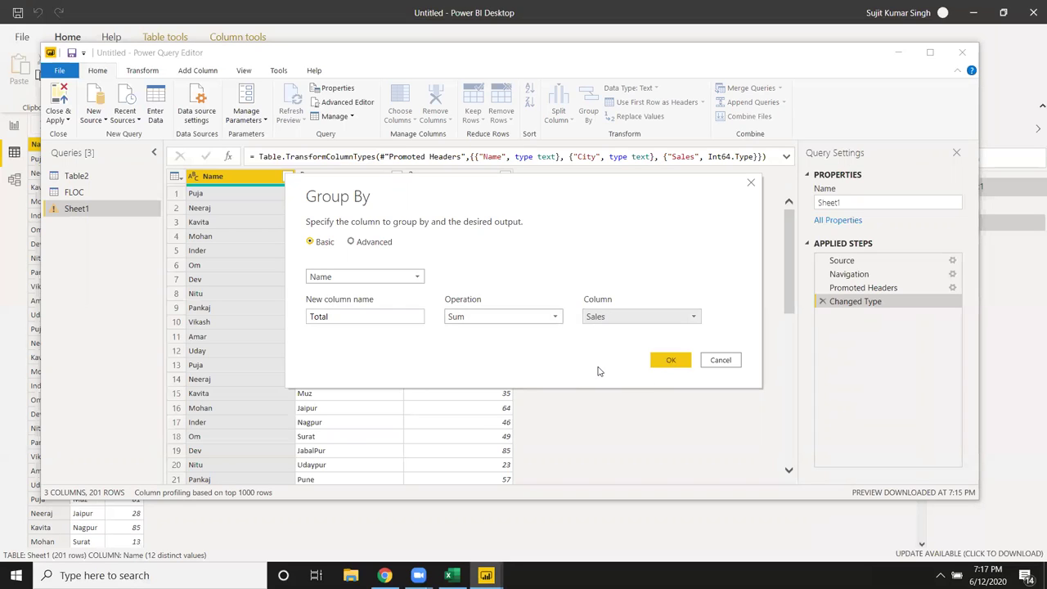
left_click(351, 242)
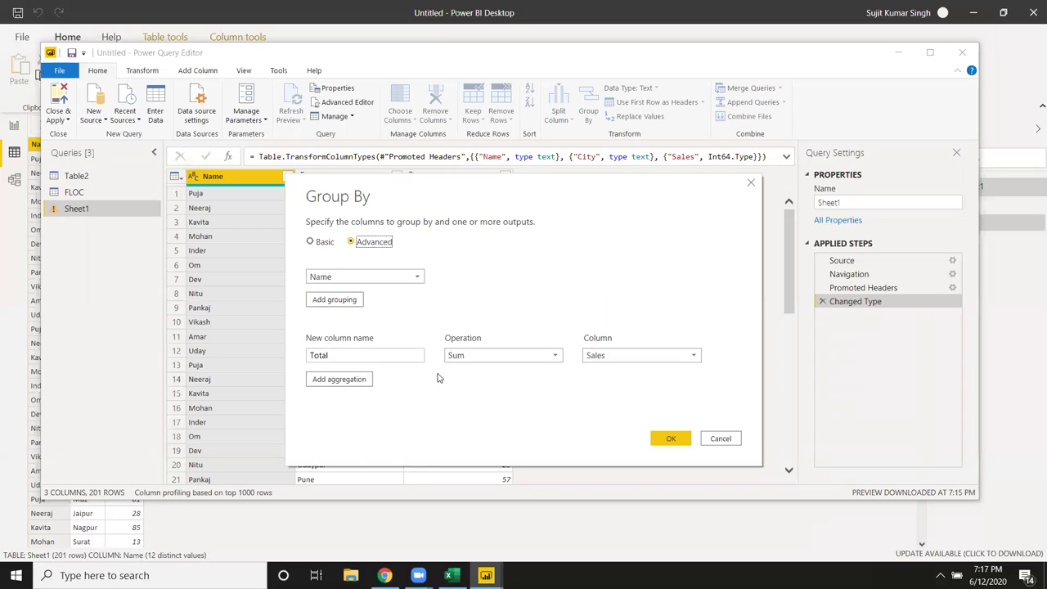
- Add a second aggregation named Count using the Count Rows operation
left_click(361, 381)
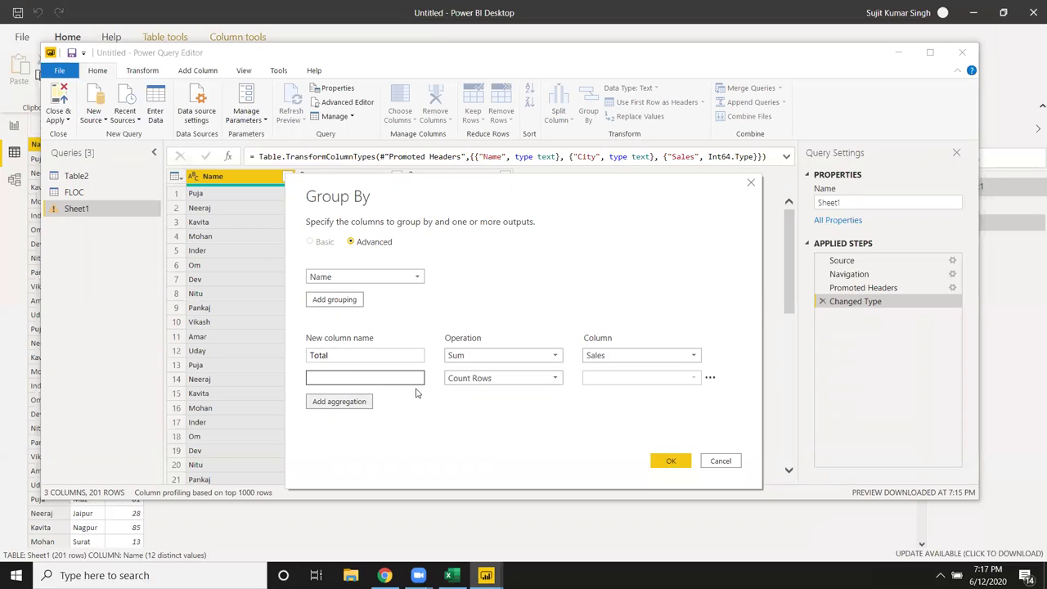
left_click(470, 382)
left_click(471, 382)
left_click(417, 378)
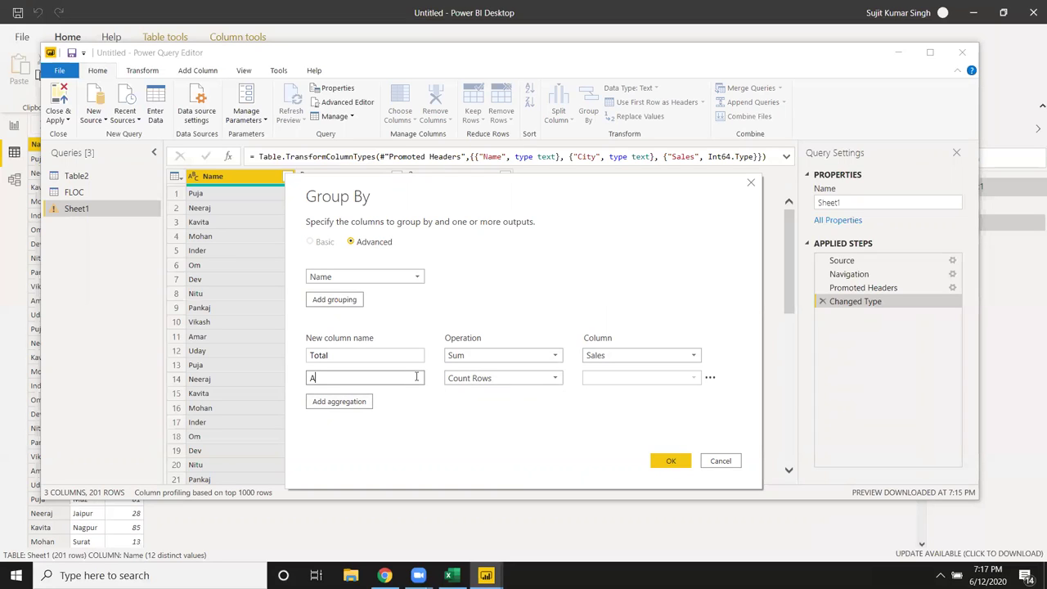
type("Count")
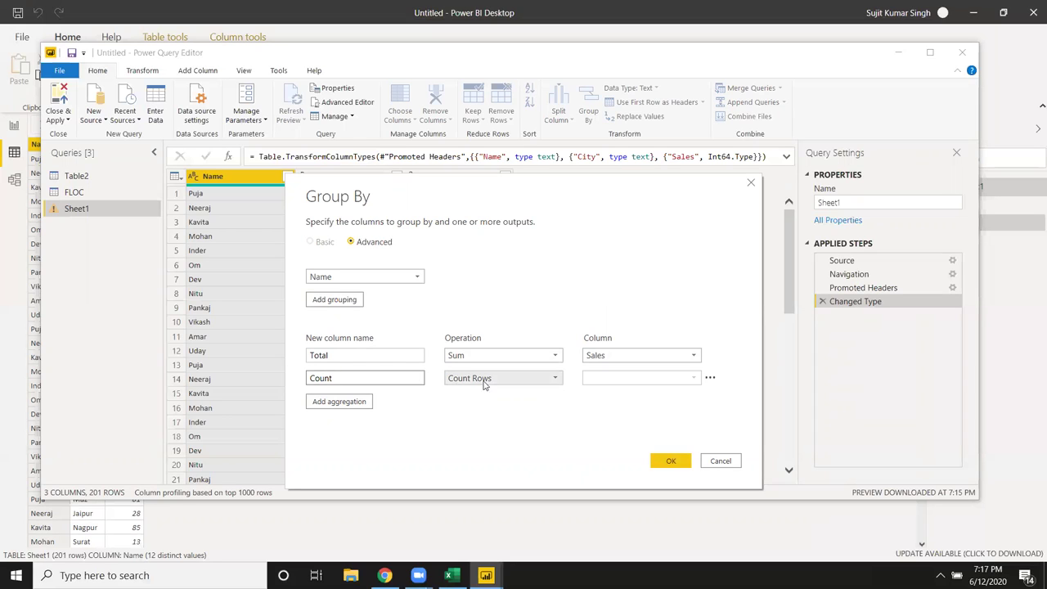
left_click(504, 381)
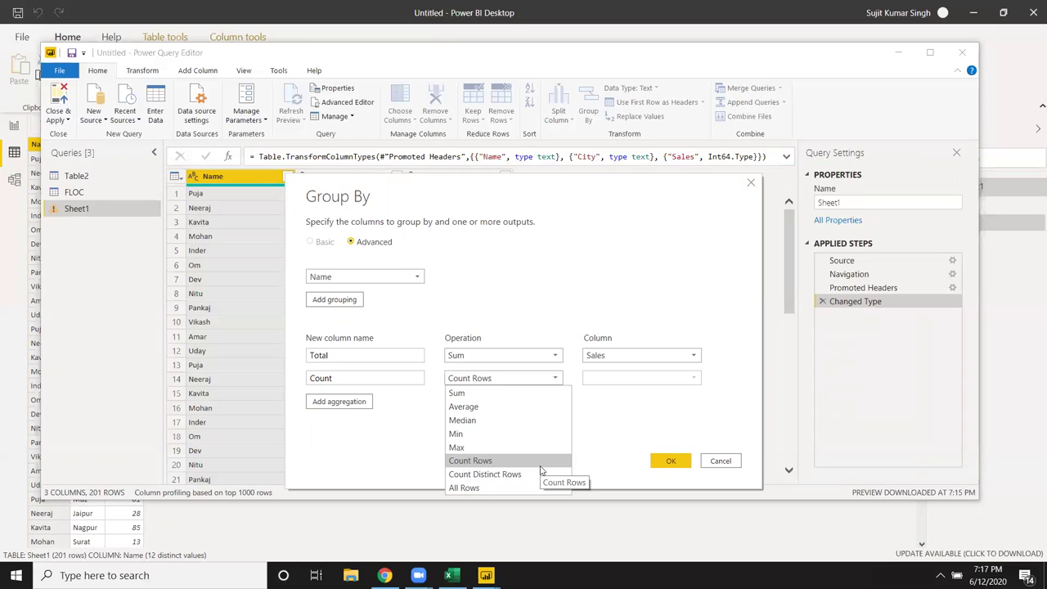
left_click(540, 464)
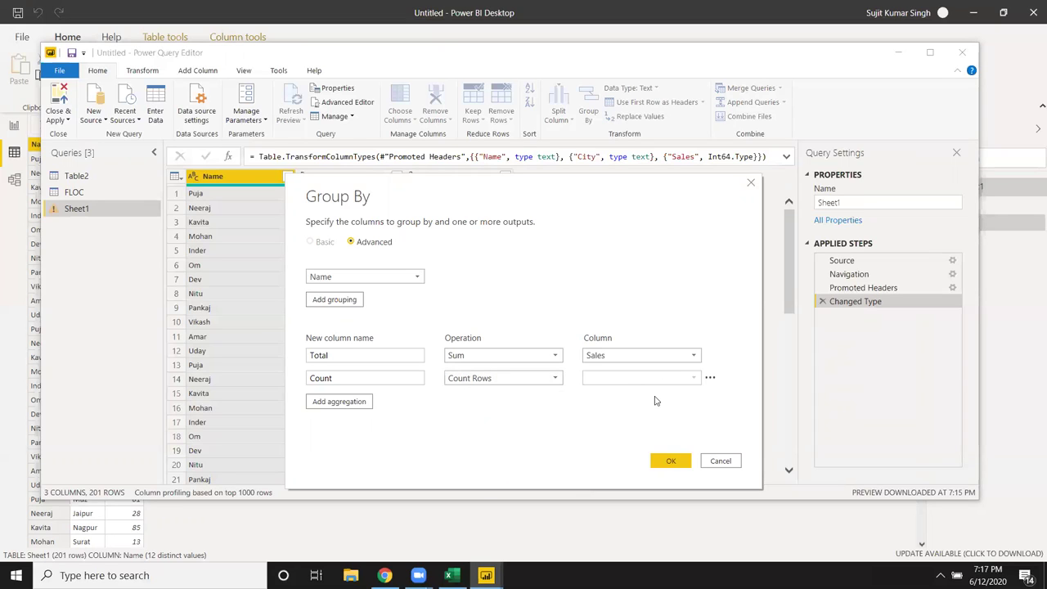
- Add a third aggregation named Avg averaging the Sales column, and confirm the grouping
left_click(362, 402)
left_click(351, 404)
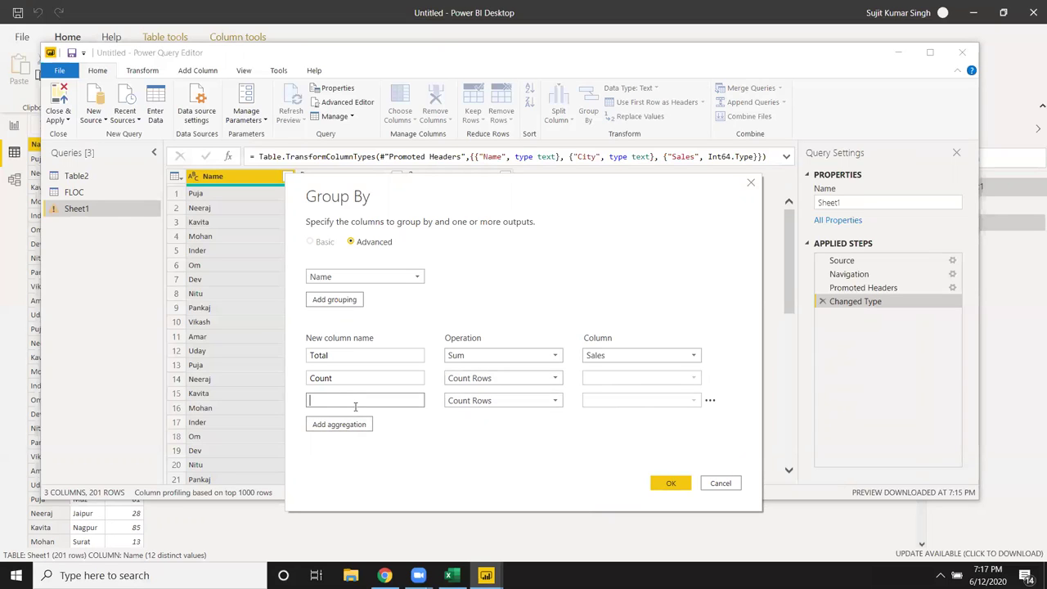
type("Avg")
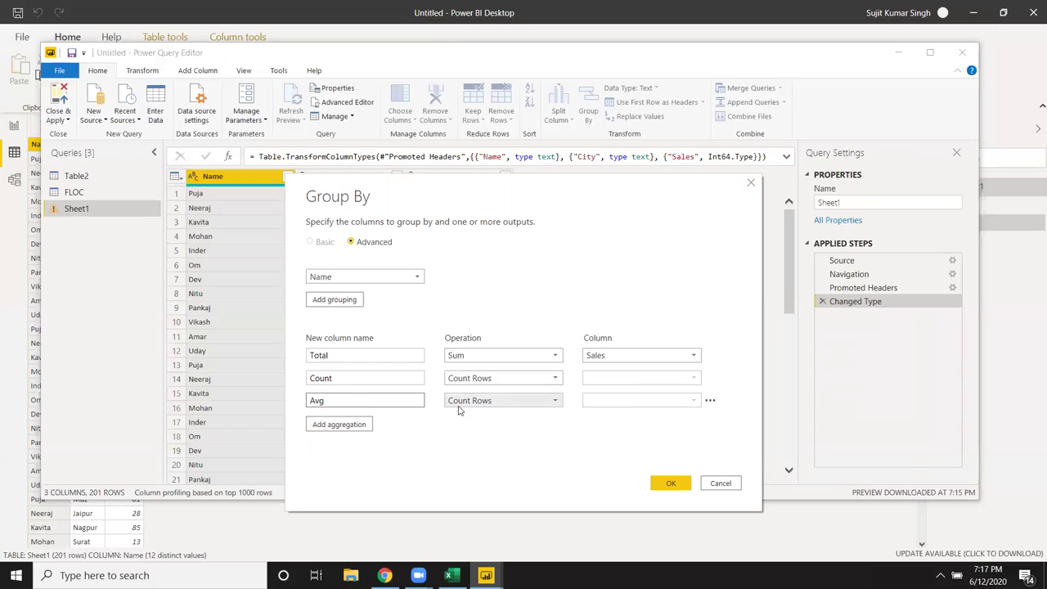
left_click(499, 401)
left_click(463, 429)
left_click(618, 401)
left_click(611, 444)
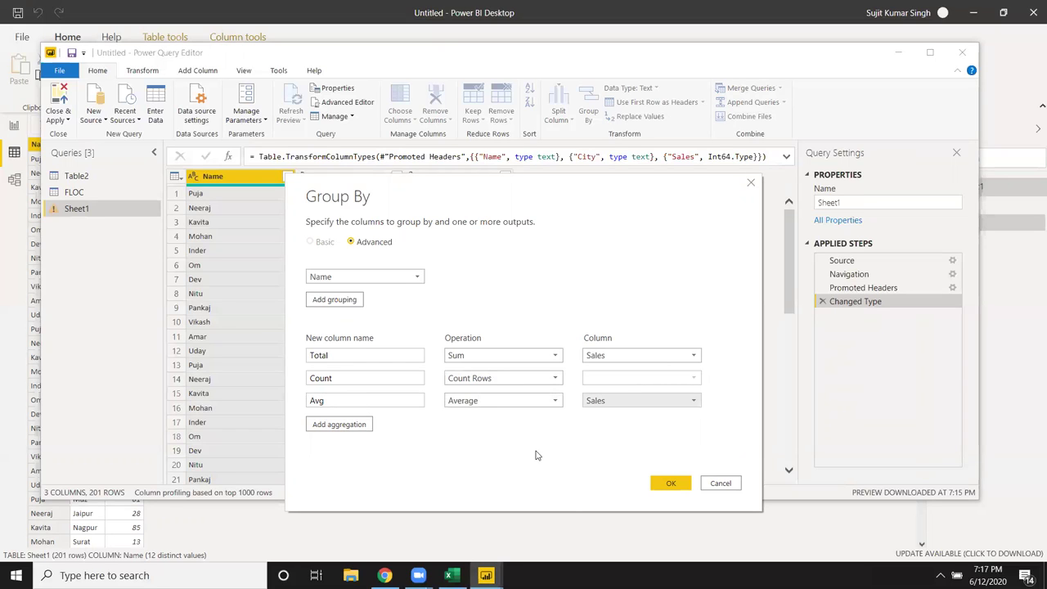
left_click(674, 485)
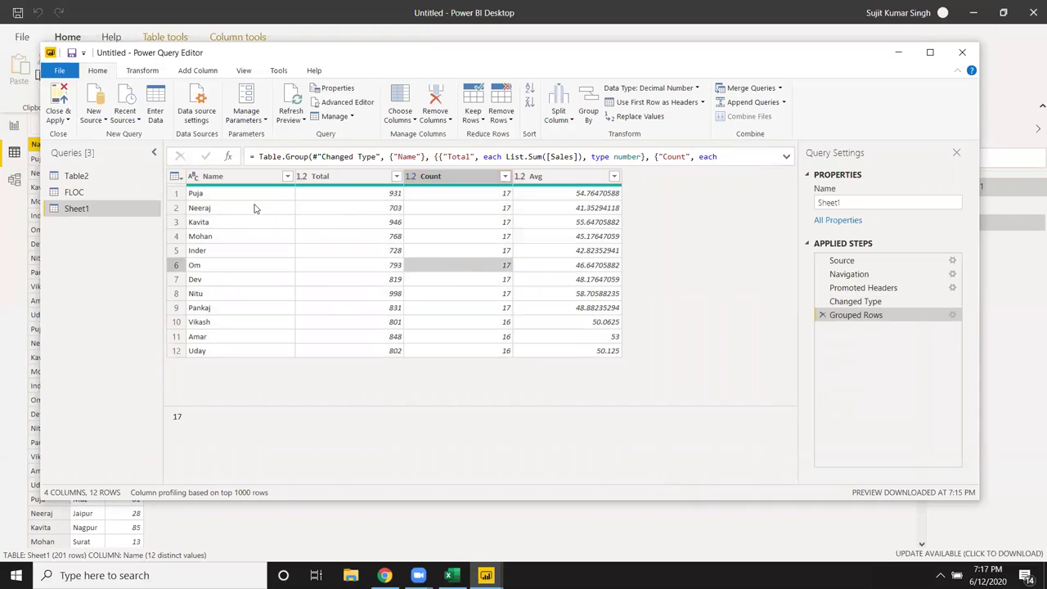
- Check the grouped values, such as Dev's and Amar's counts, then Close & Apply
left_click(255, 207)
left_click(496, 282)
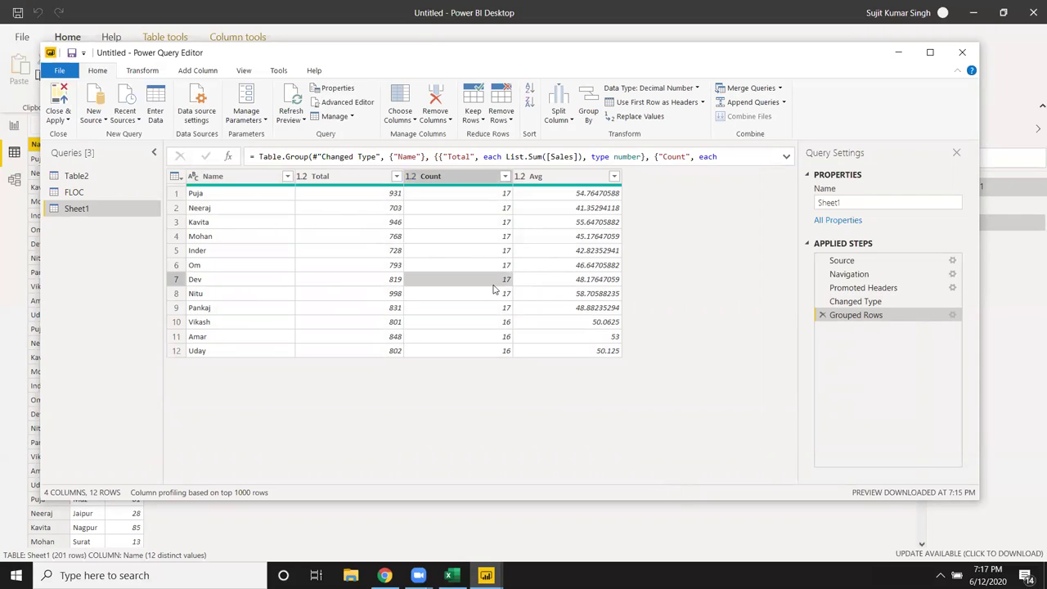
left_click(511, 336)
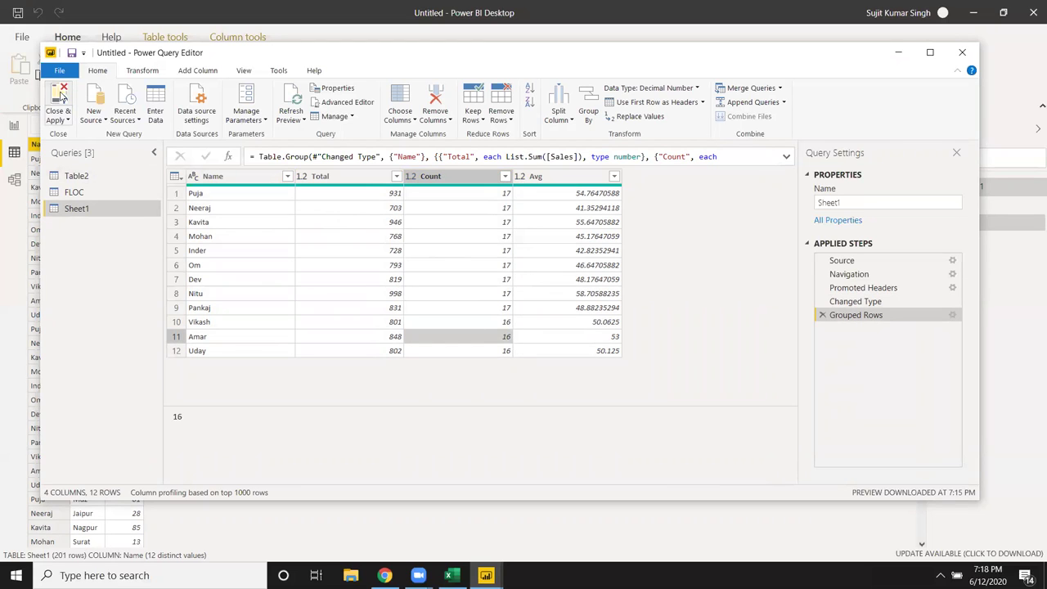
left_click(61, 97)
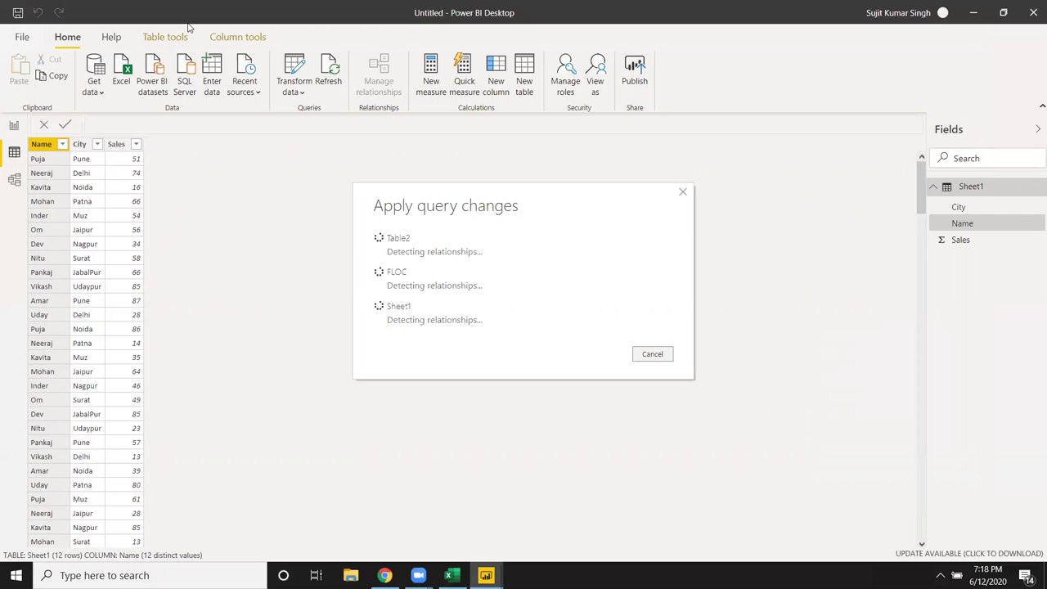
- Once the grouped table loads, reopen the query editor via Transform data and go to Sheet1
left_click(203, 232)
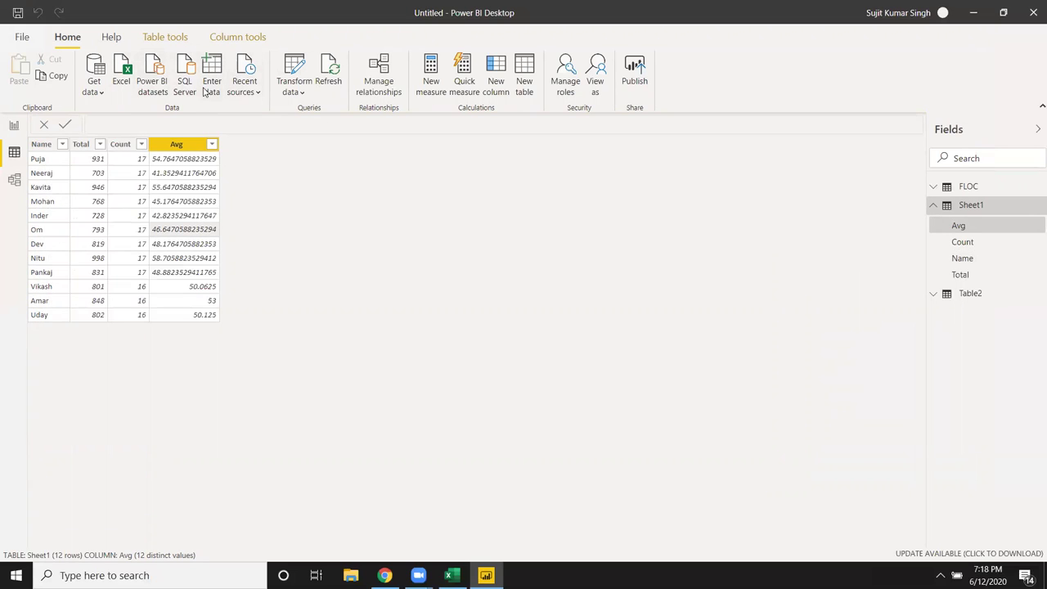
left_click(255, 95)
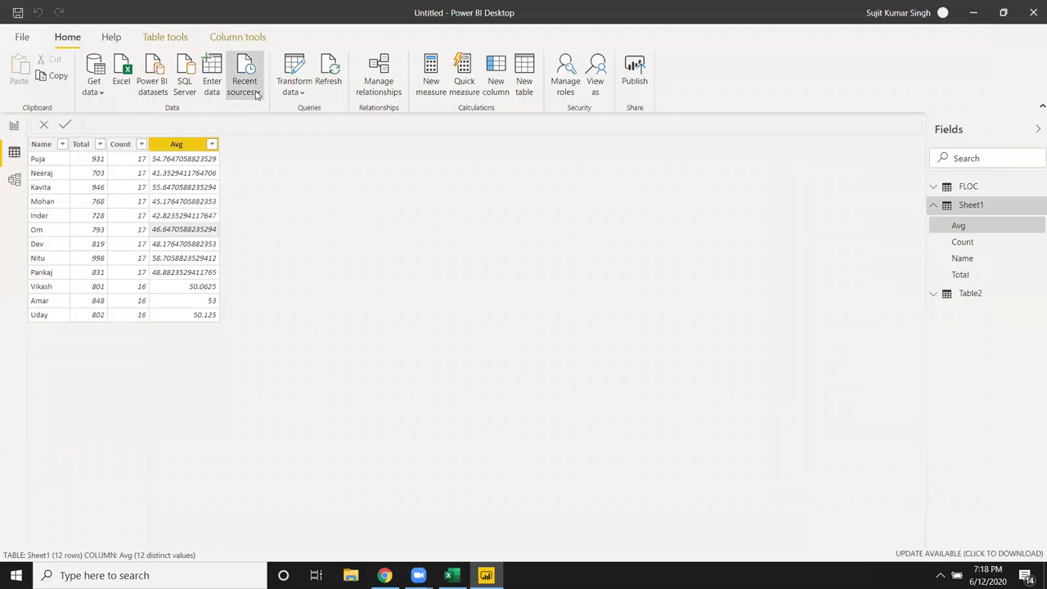
left_click(174, 205)
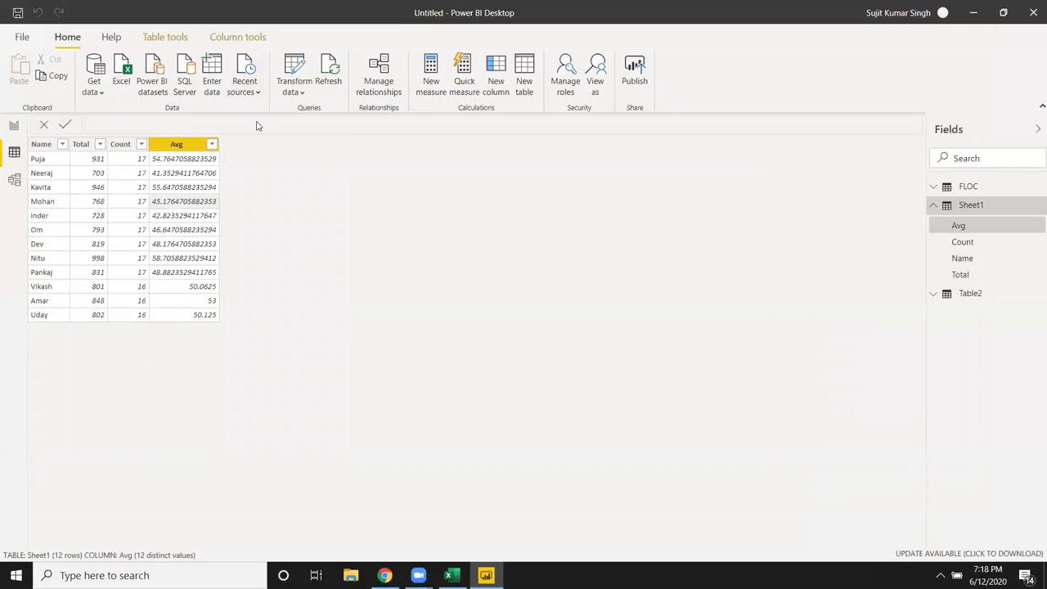
left_click(296, 72)
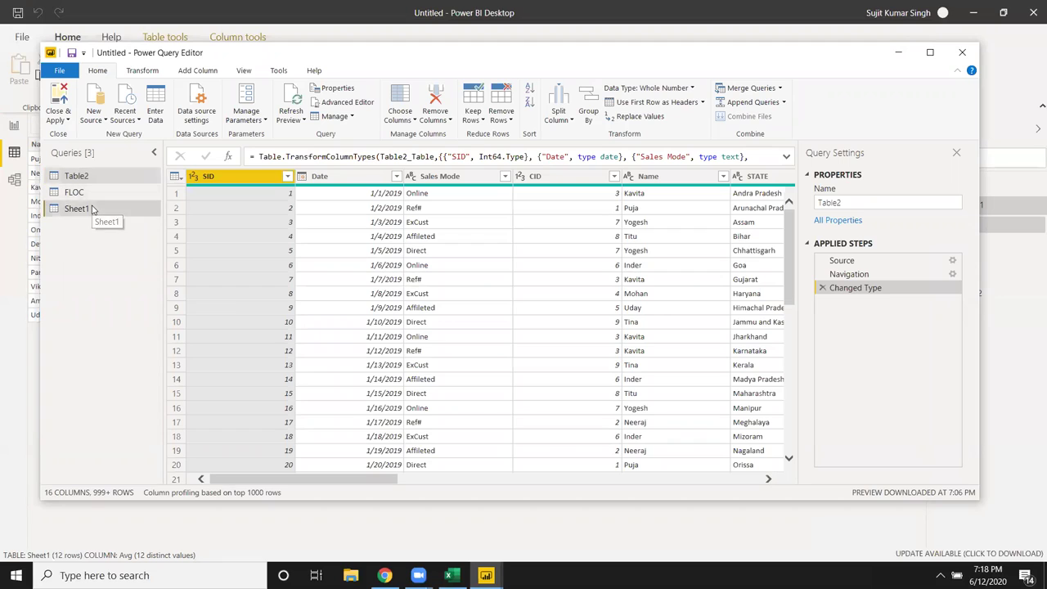
left_click(92, 209)
- Remove Sheet1's Grouped Rows step and promote the first row (Puja, Pune, 51) to headers
left_click(409, 236)
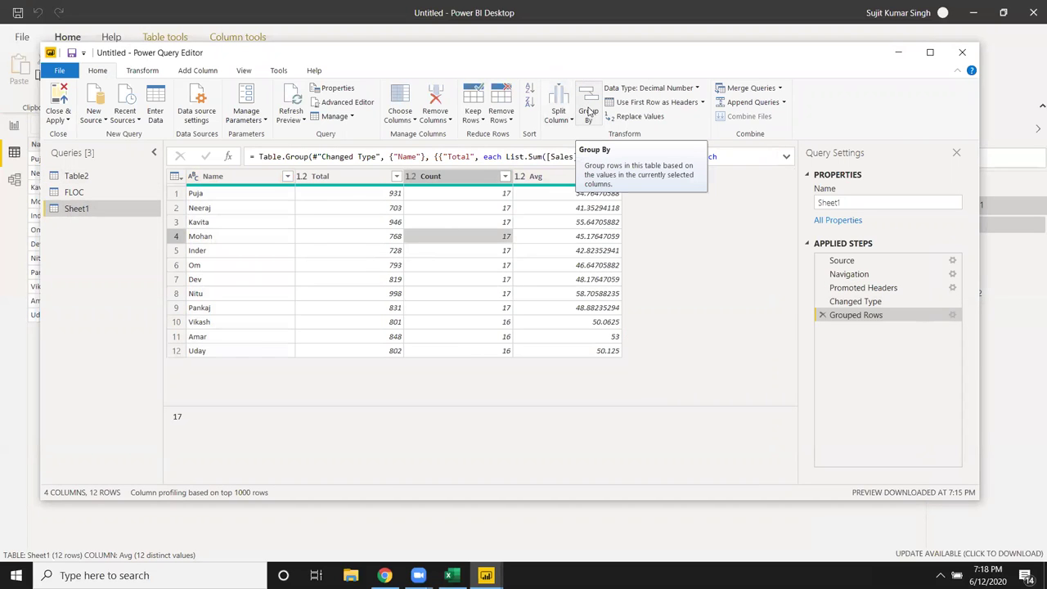
left_click(822, 315)
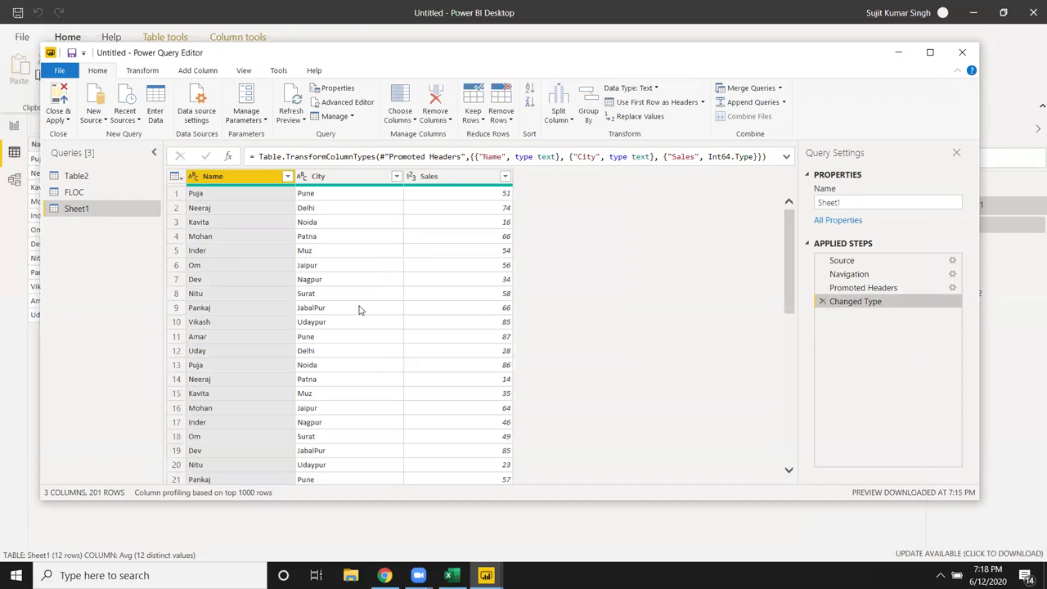
left_click(423, 265)
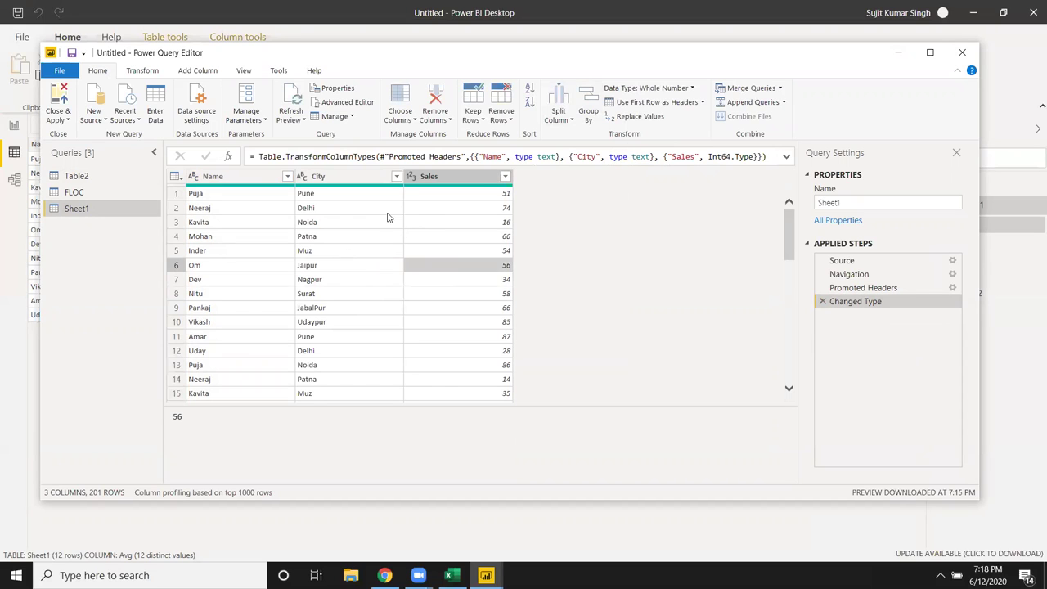
left_click(662, 106)
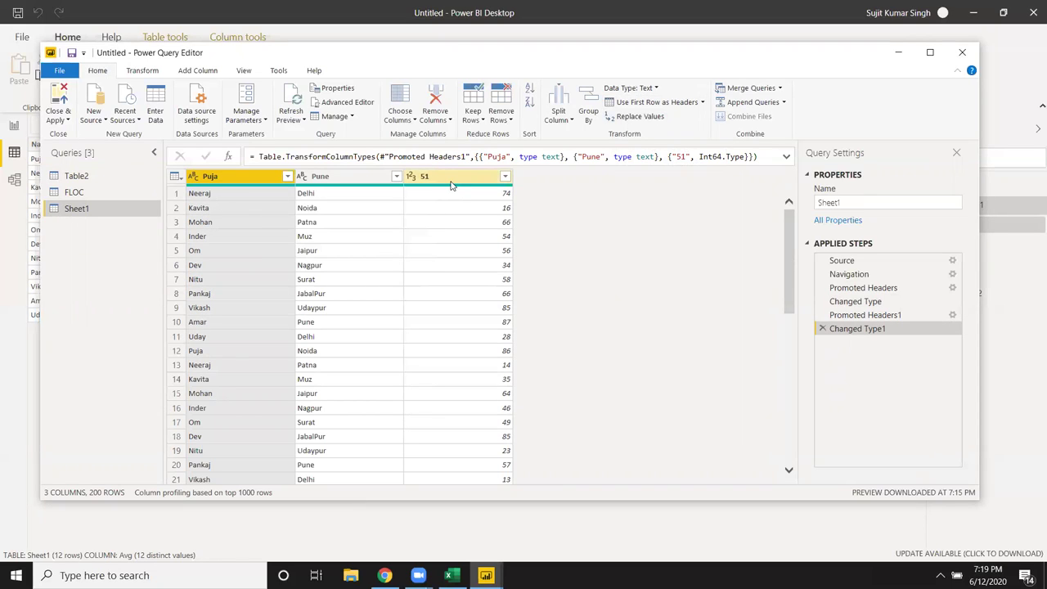
- Demote headers, then promote twice so Neeraj, Delhi, 74 become headers; open Replace Values
left_click(701, 104)
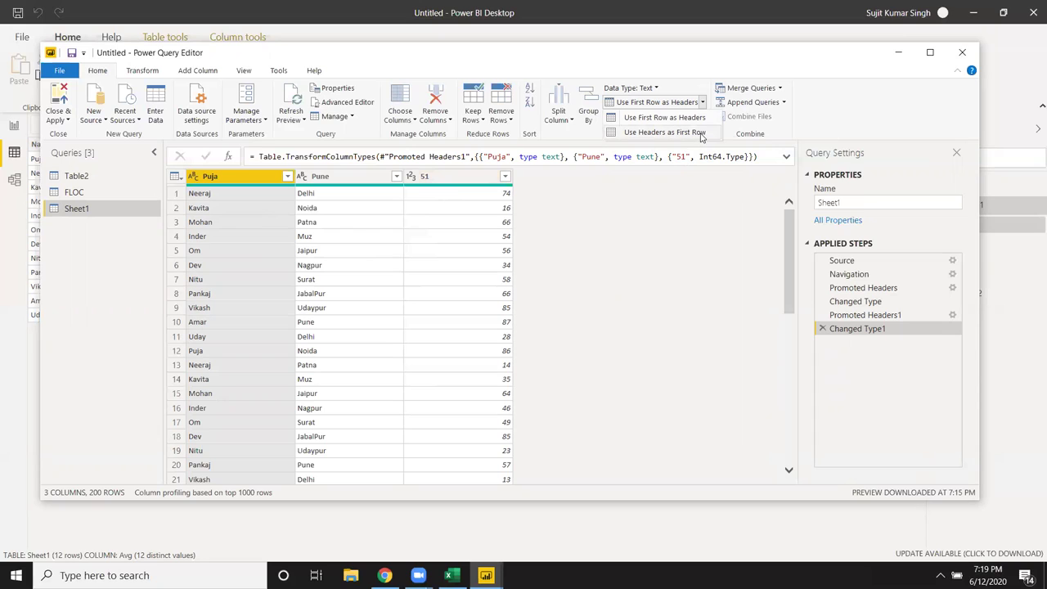
left_click(701, 134)
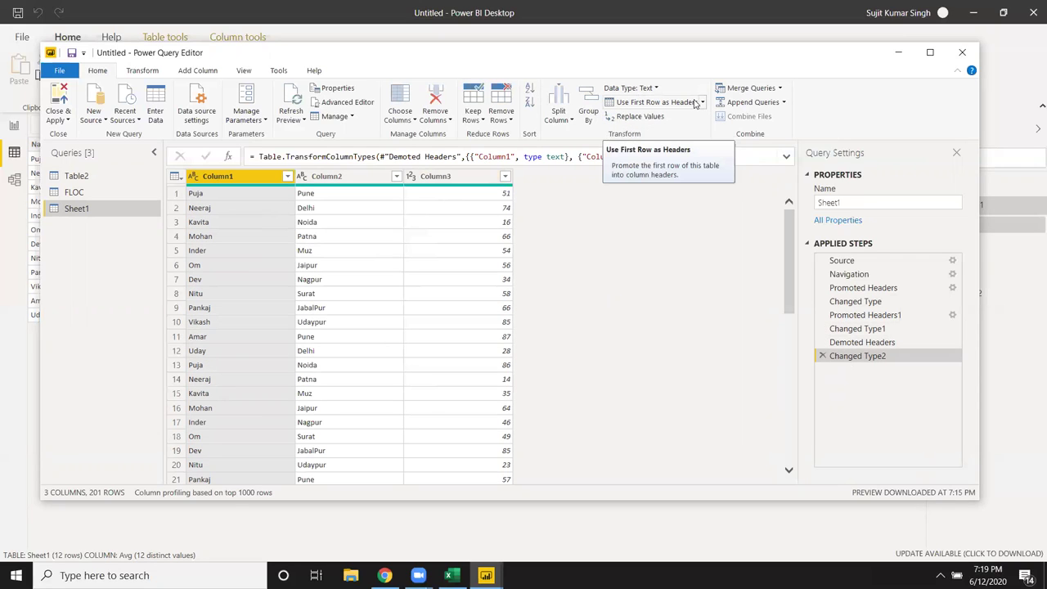
left_click(694, 105)
left_click(702, 102)
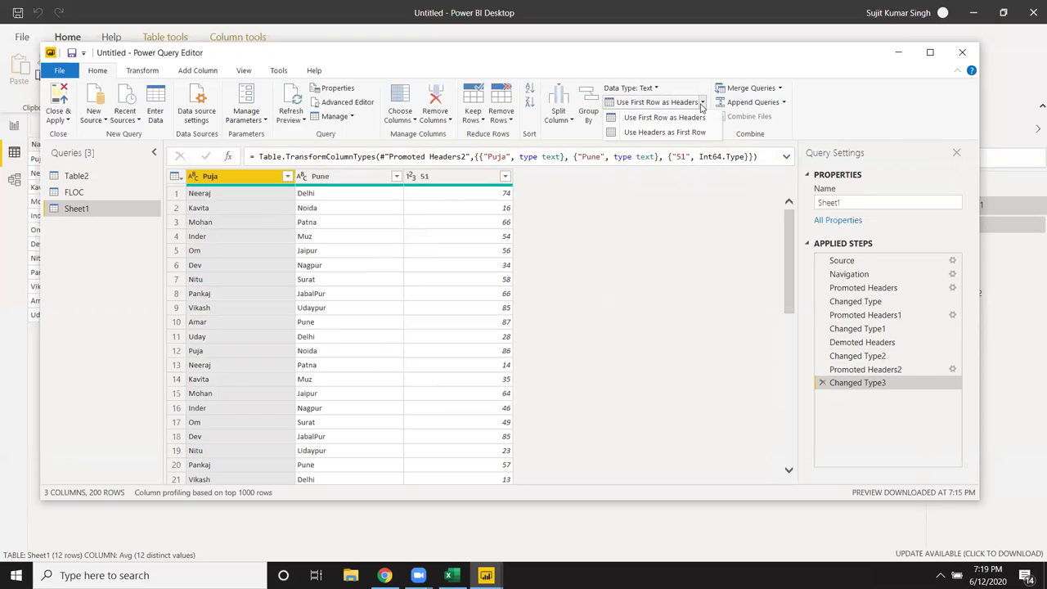
left_click(664, 118)
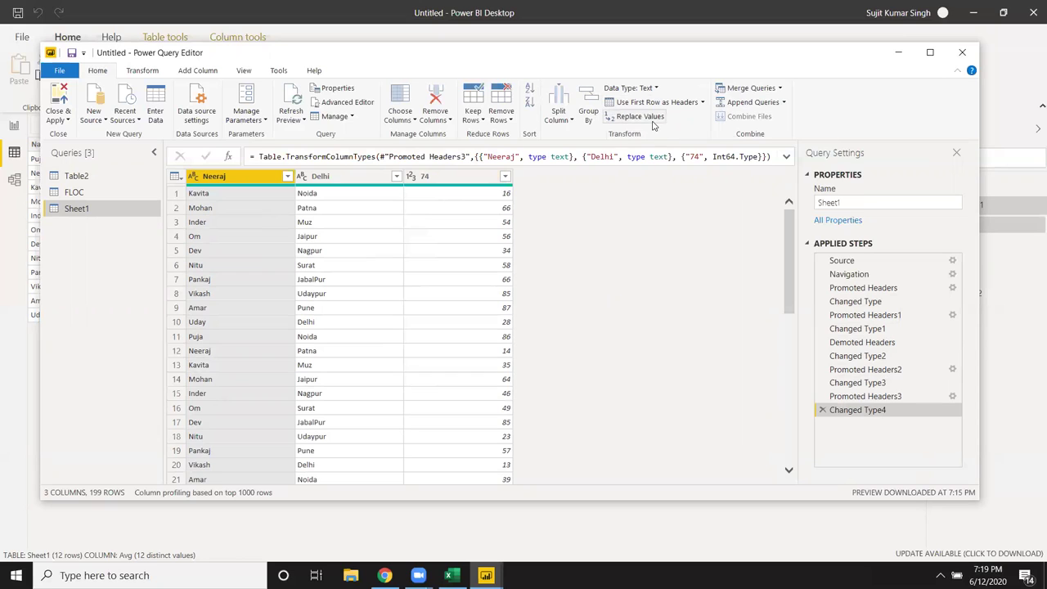
left_click(651, 121)
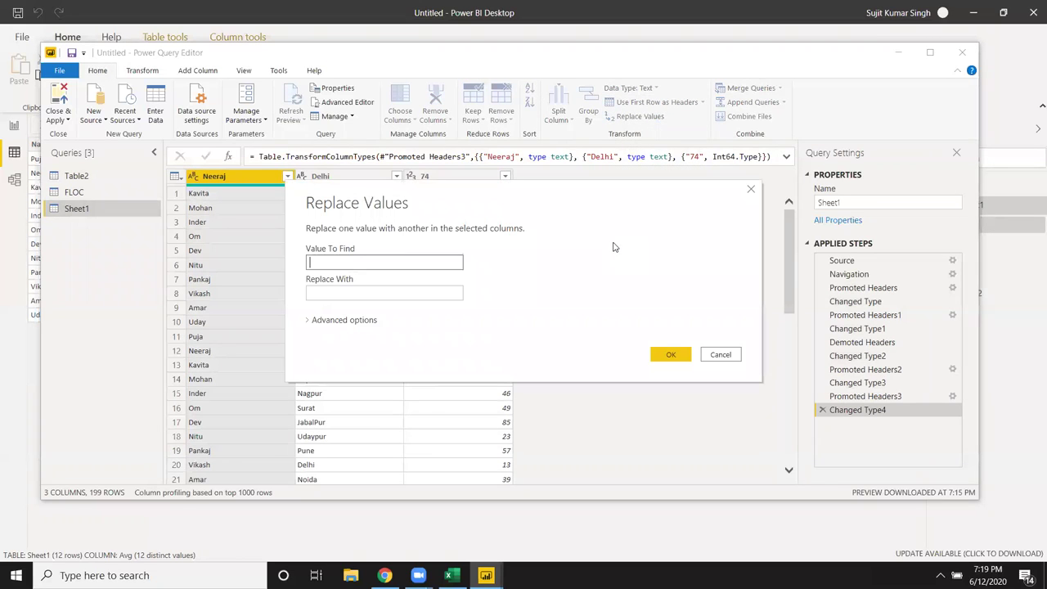
- Cancel Replace Values and delete the six steps from Changed Type4 back to Demoted Headers
left_click(375, 297)
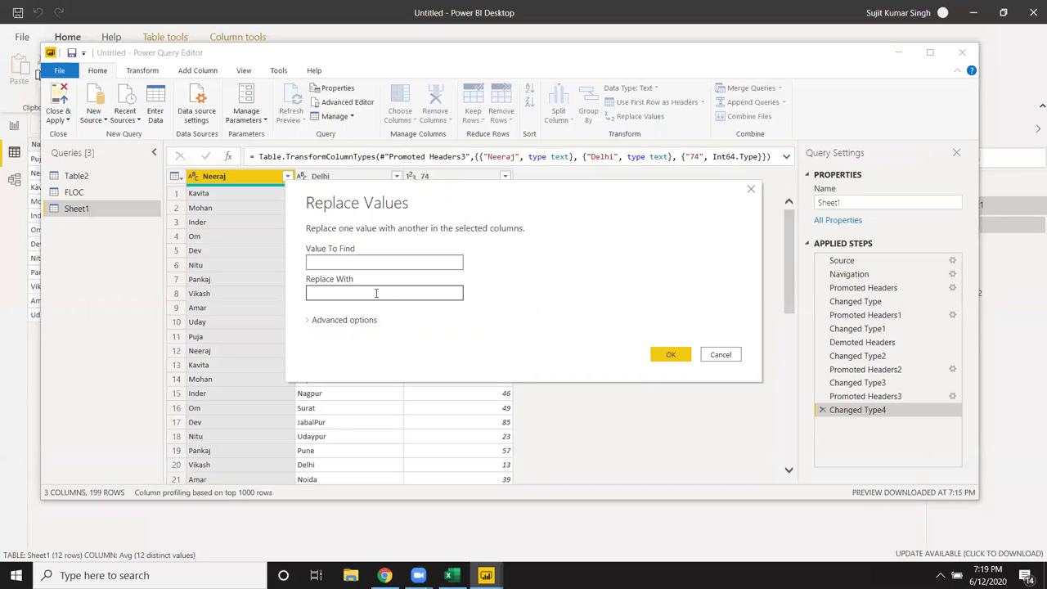
key("Escape")
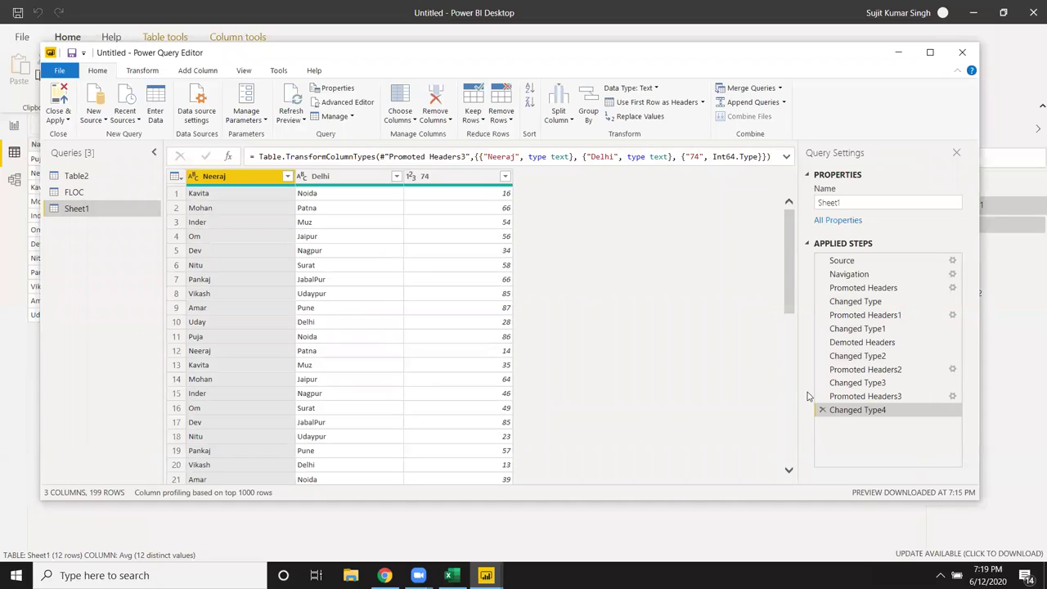
left_click(823, 409)
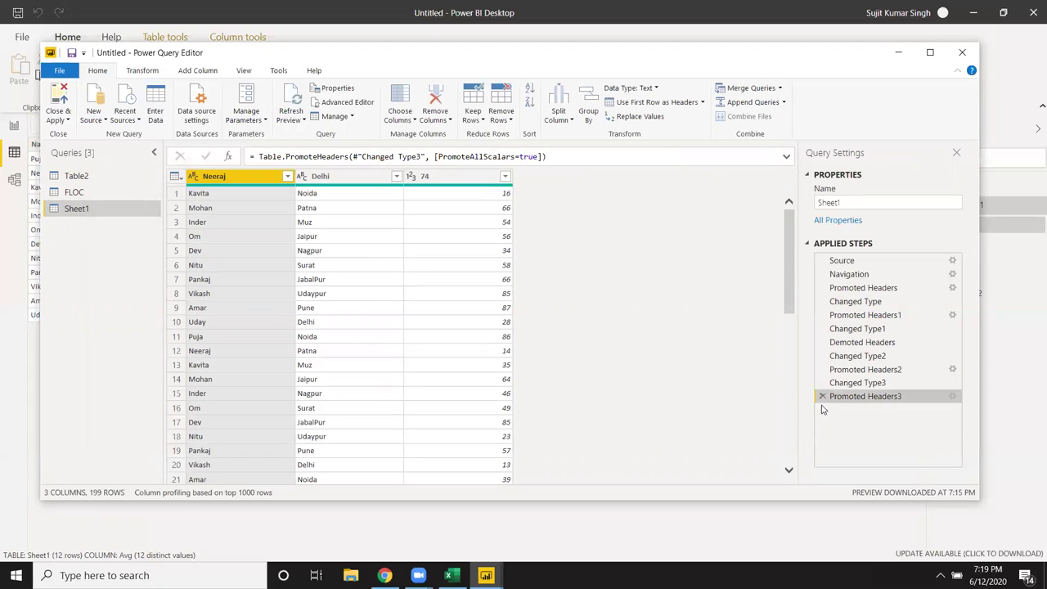
left_click(823, 396)
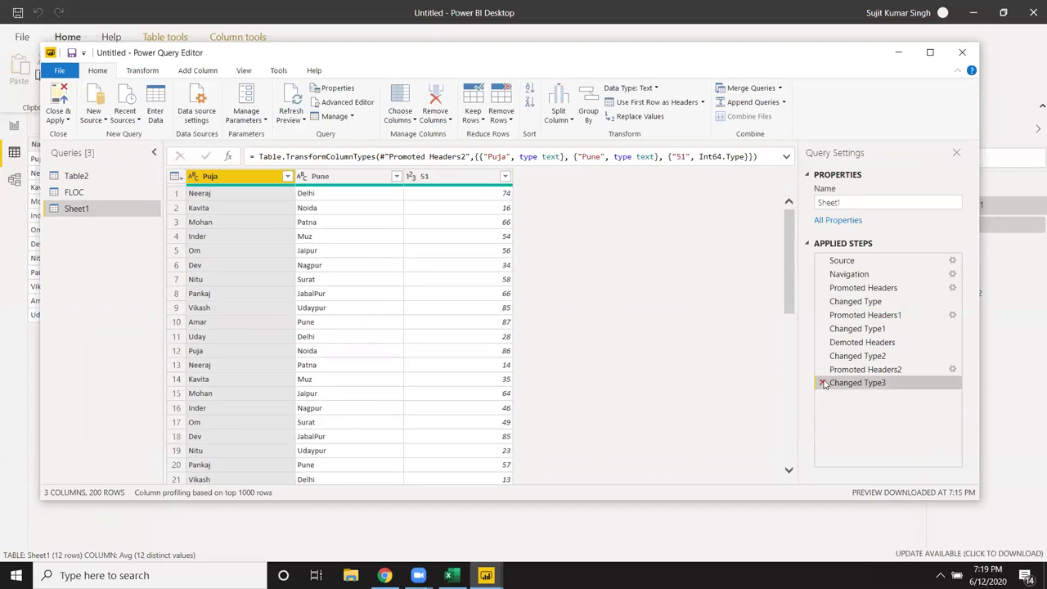
left_click(823, 383)
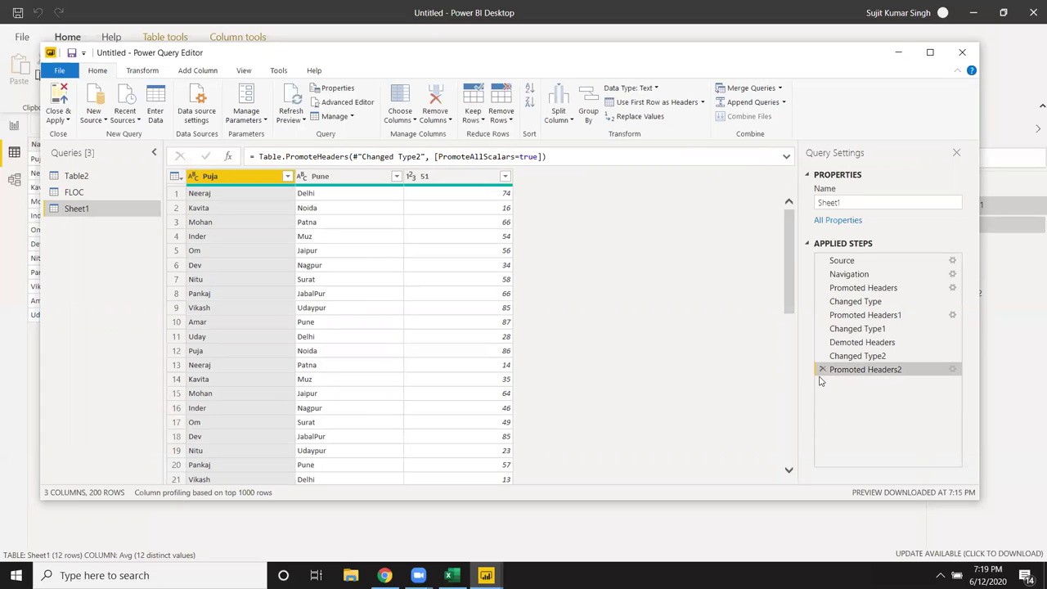
left_click(822, 369)
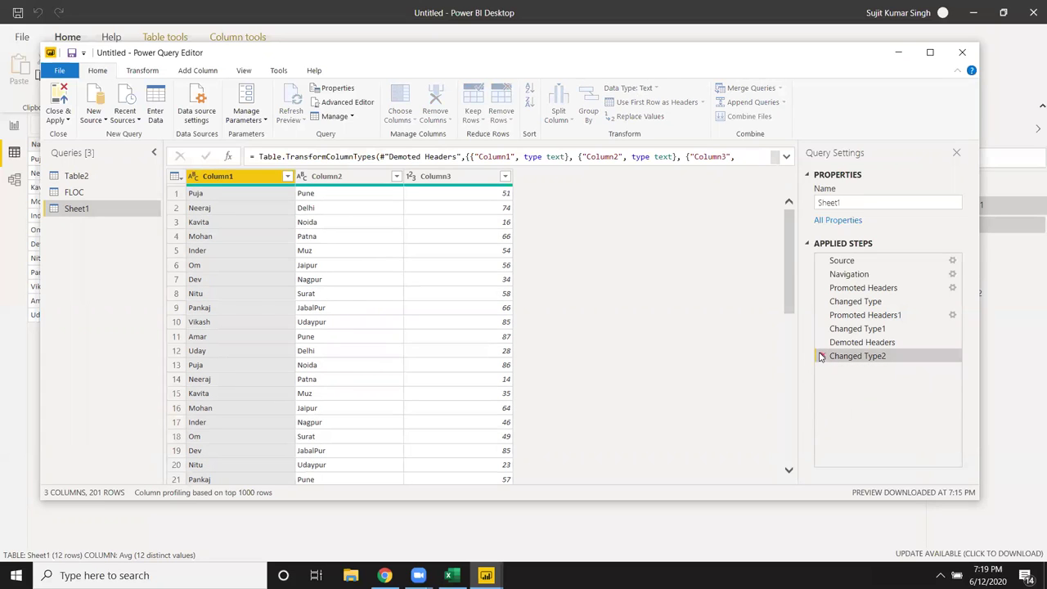
left_click(821, 356)
left_click(822, 343)
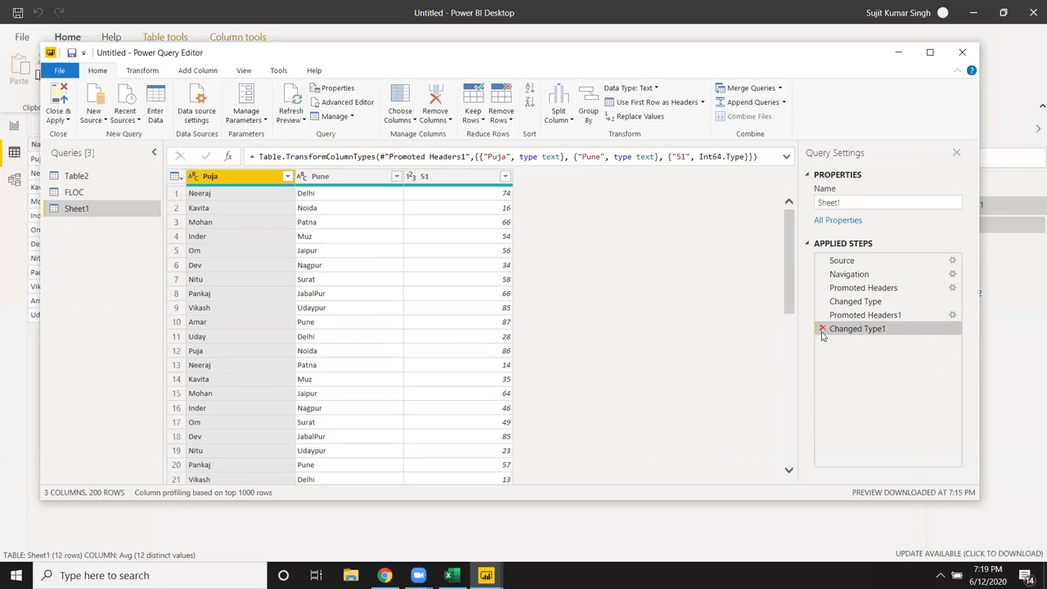
left_click(333, 256)
left_click(507, 236)
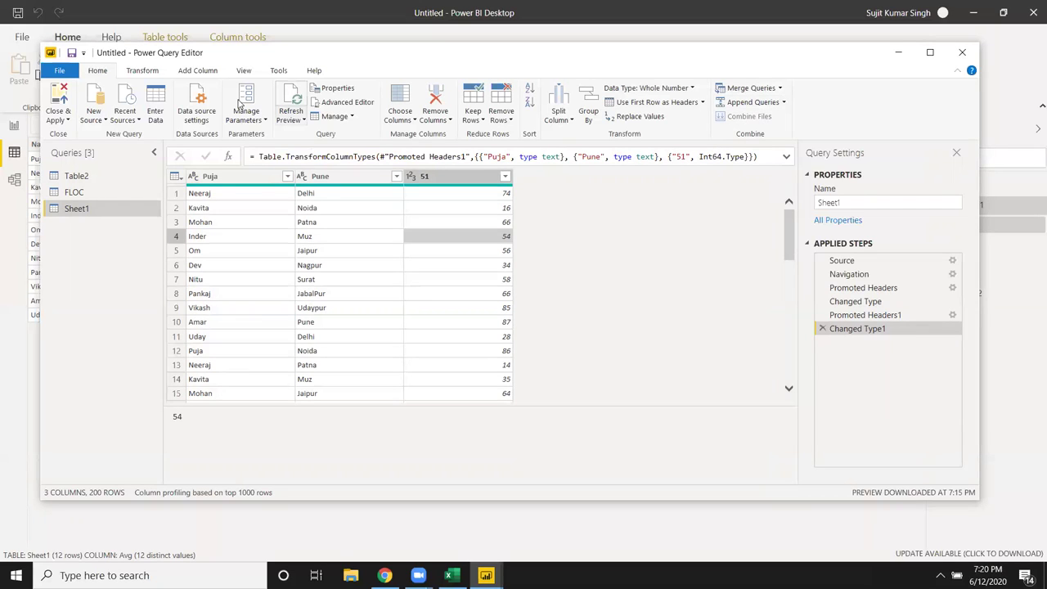
left_click(155, 74)
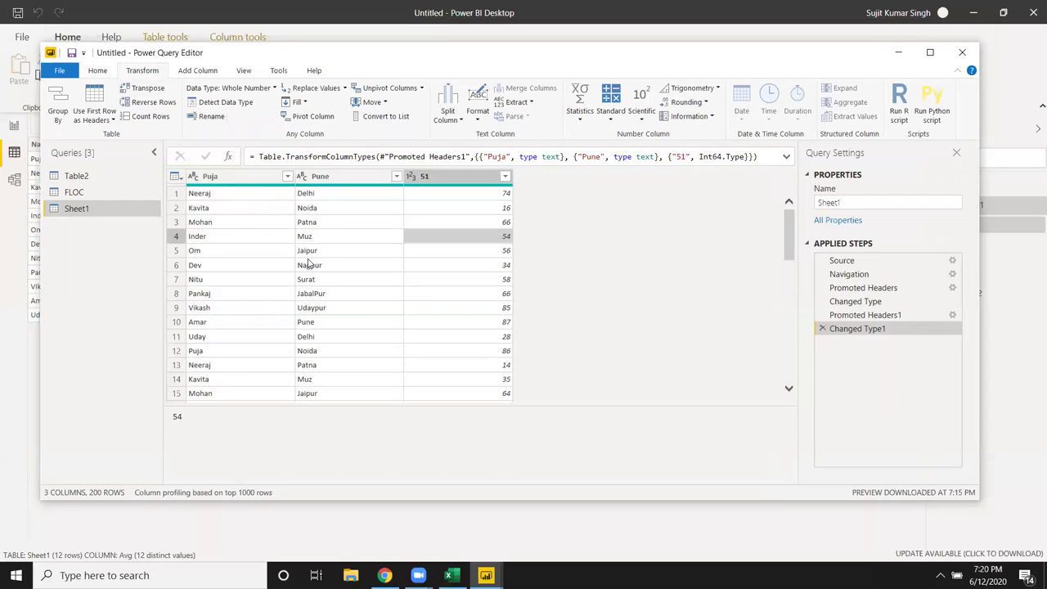
left_click(309, 265)
left_click(101, 75)
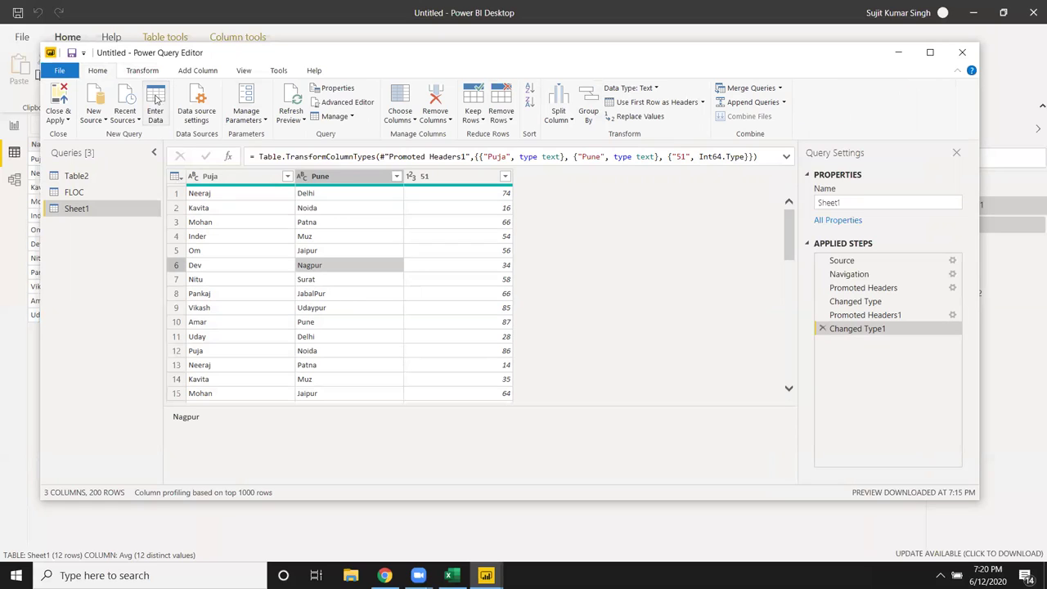
left_click(143, 71)
left_click(273, 265)
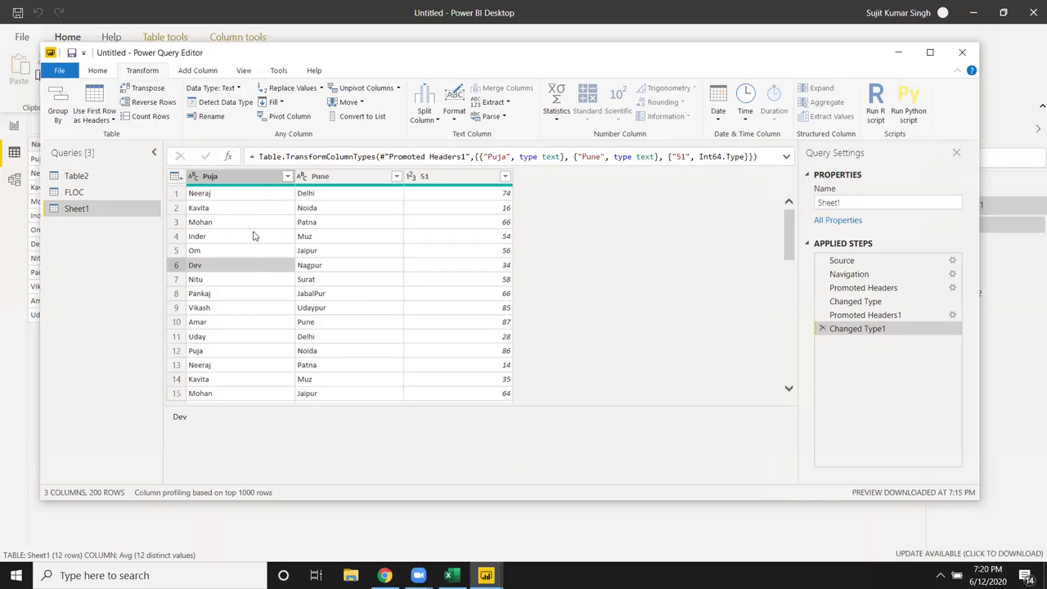
- Delete the Reversed Rows, Changed Type1 and Promoted Headers1 steps to restore Name/City/Sales headers
left_click(154, 103)
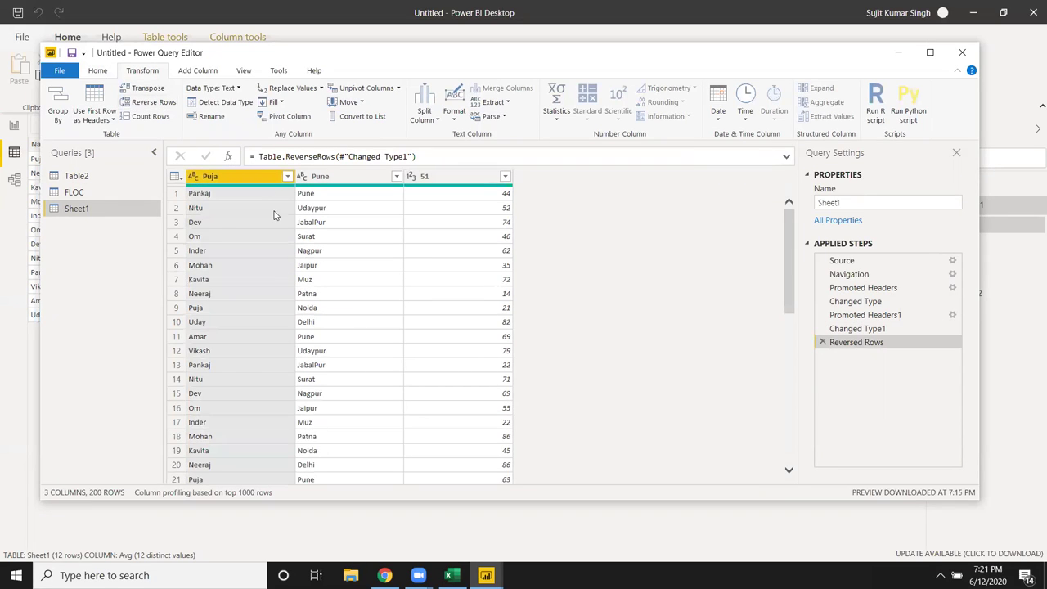
left_click(274, 211)
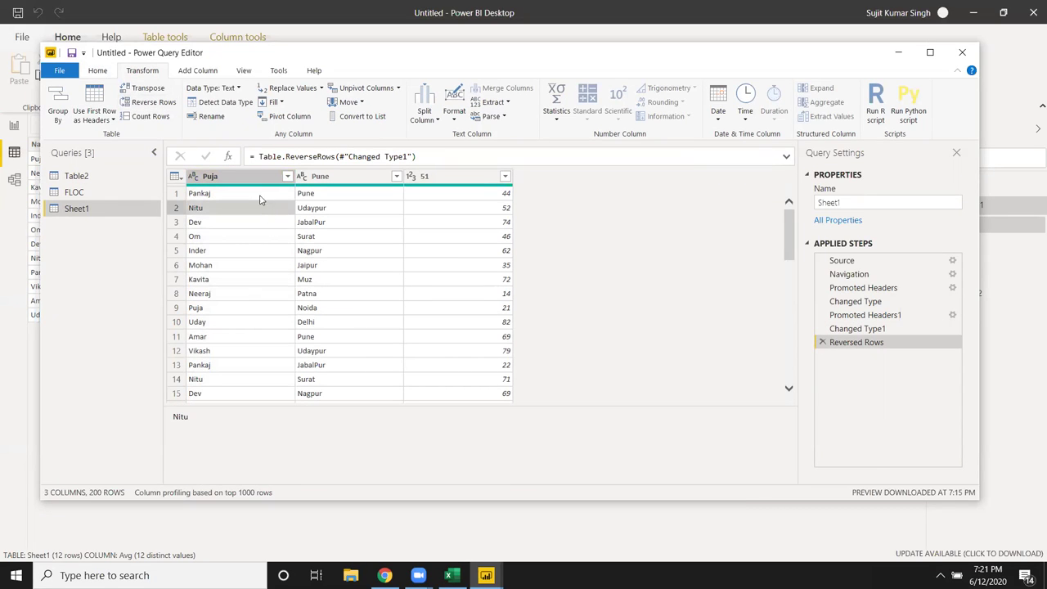
left_click(823, 341)
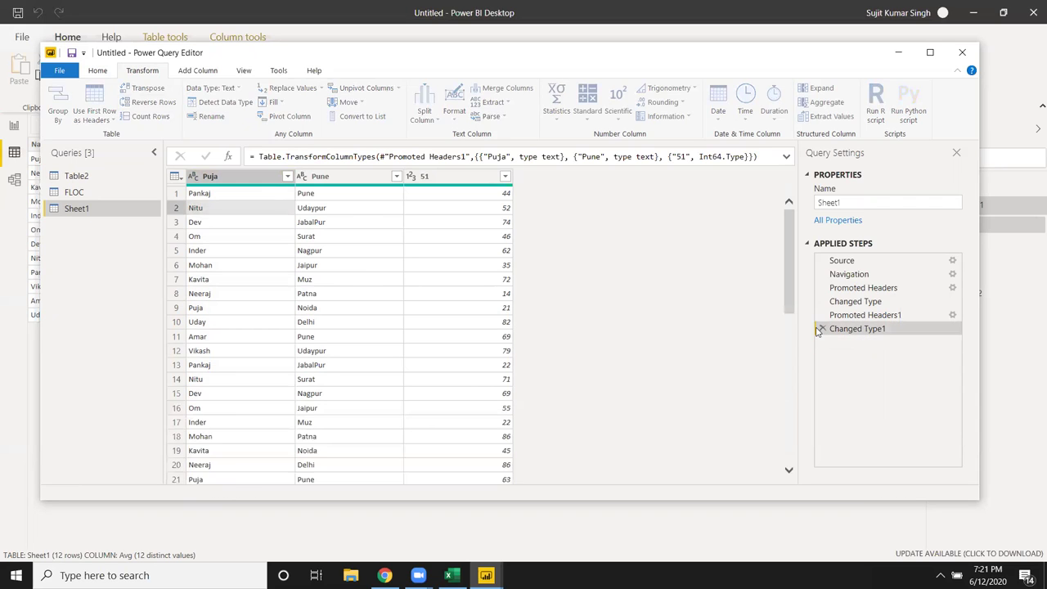
left_click(821, 328)
left_click(821, 315)
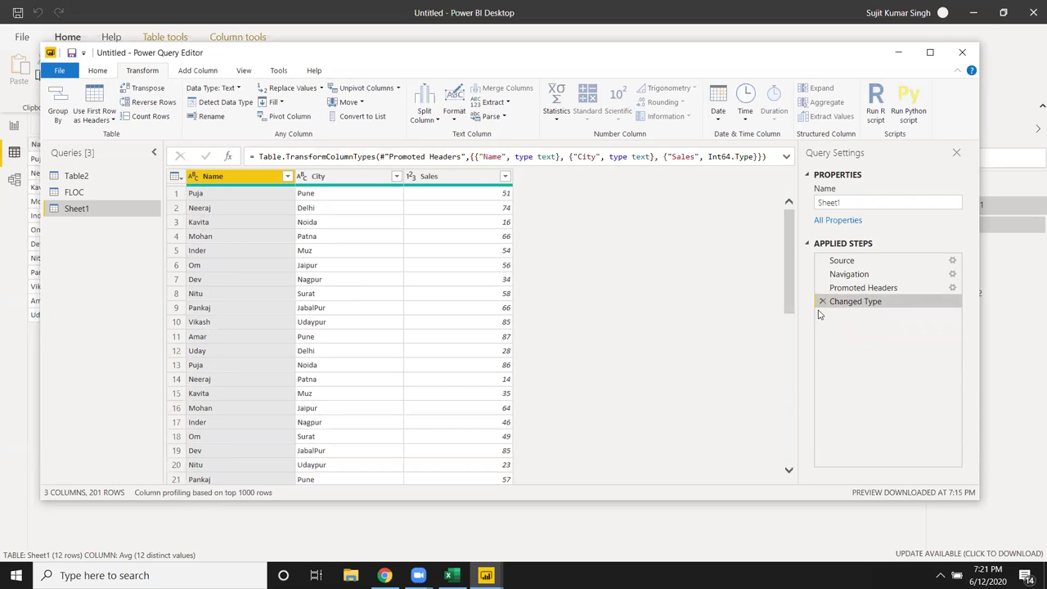
left_click(219, 239)
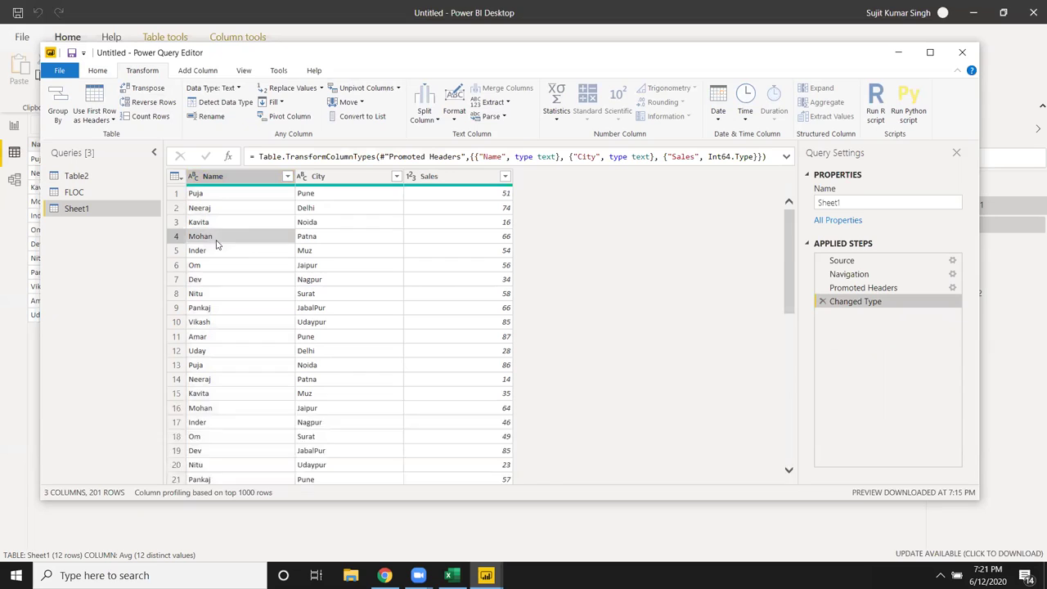
left_click(214, 196)
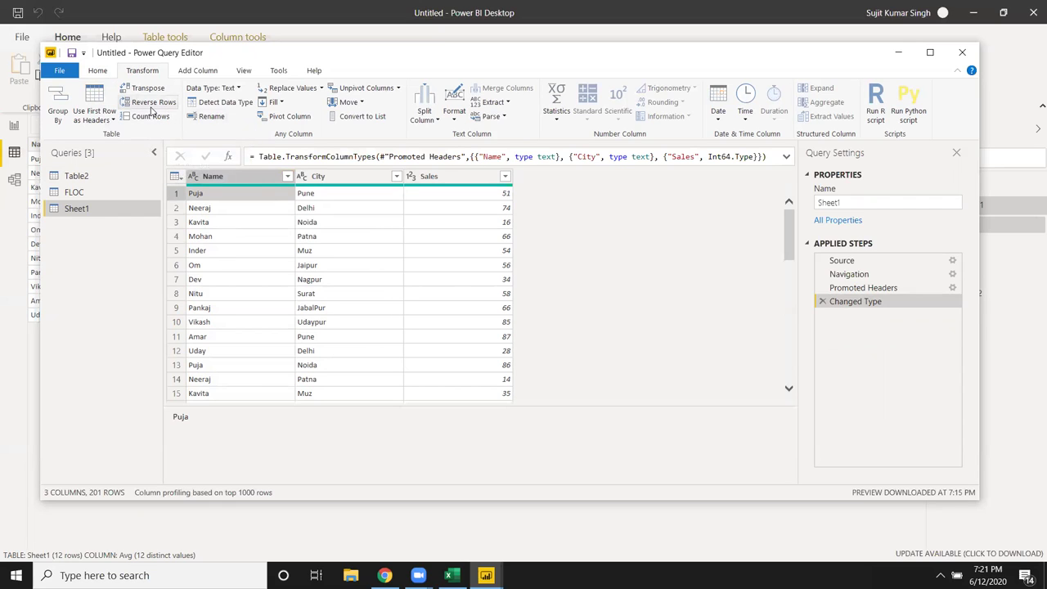
- Reverse the Name/City/Sales rows so Pankaj comes first, and bring up Group By
left_click(152, 104)
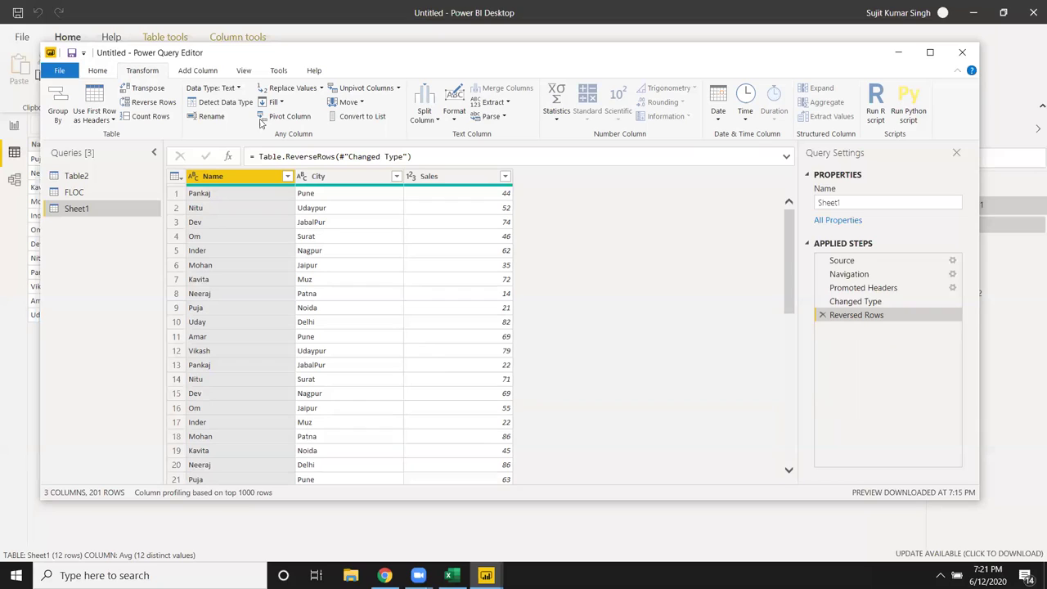
left_click(189, 38)
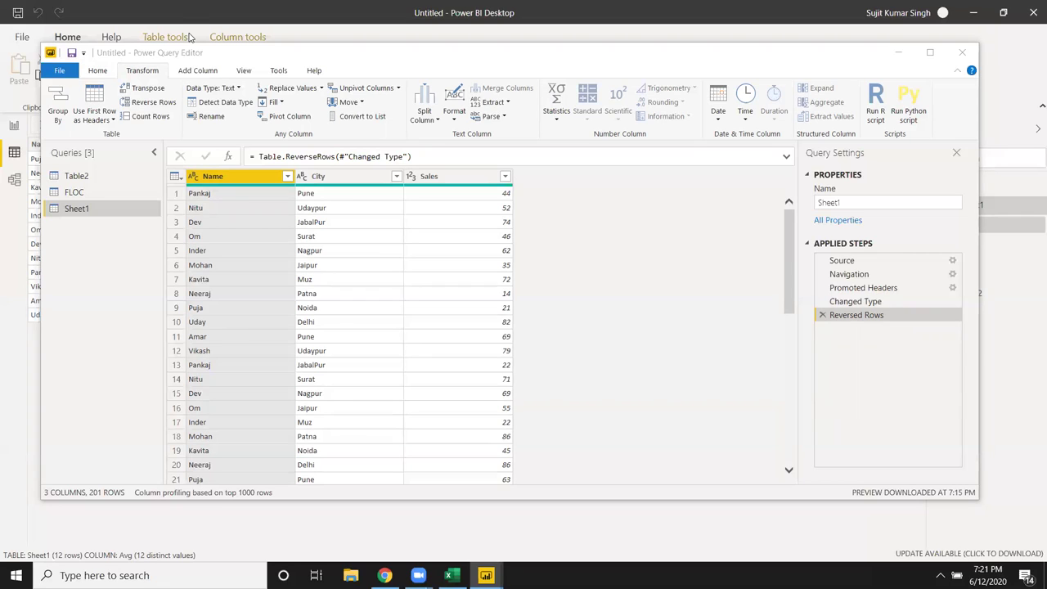
left_click(293, 237)
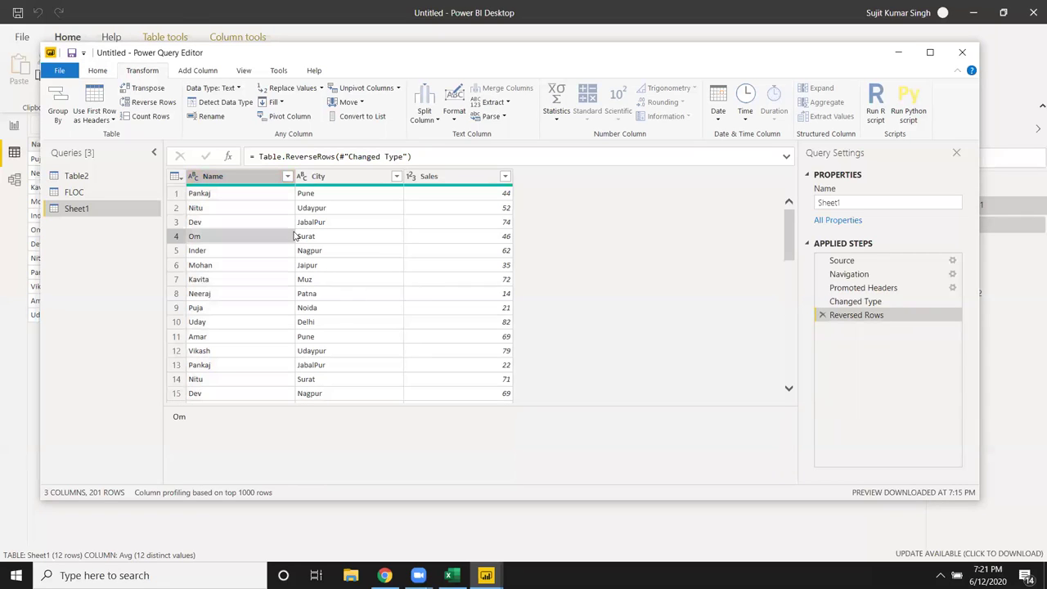
left_click(225, 197)
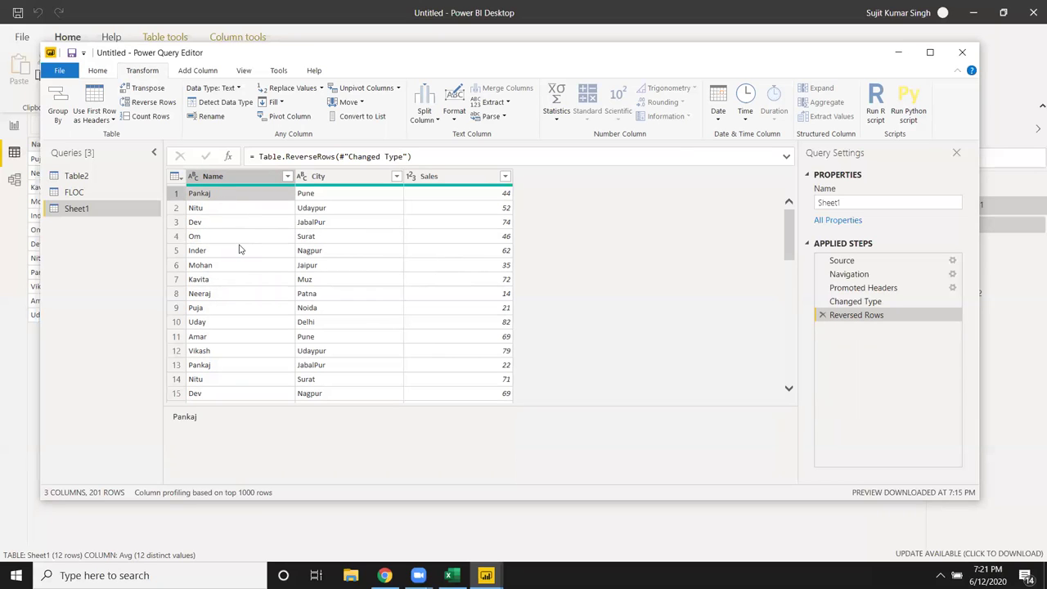
left_click(58, 103)
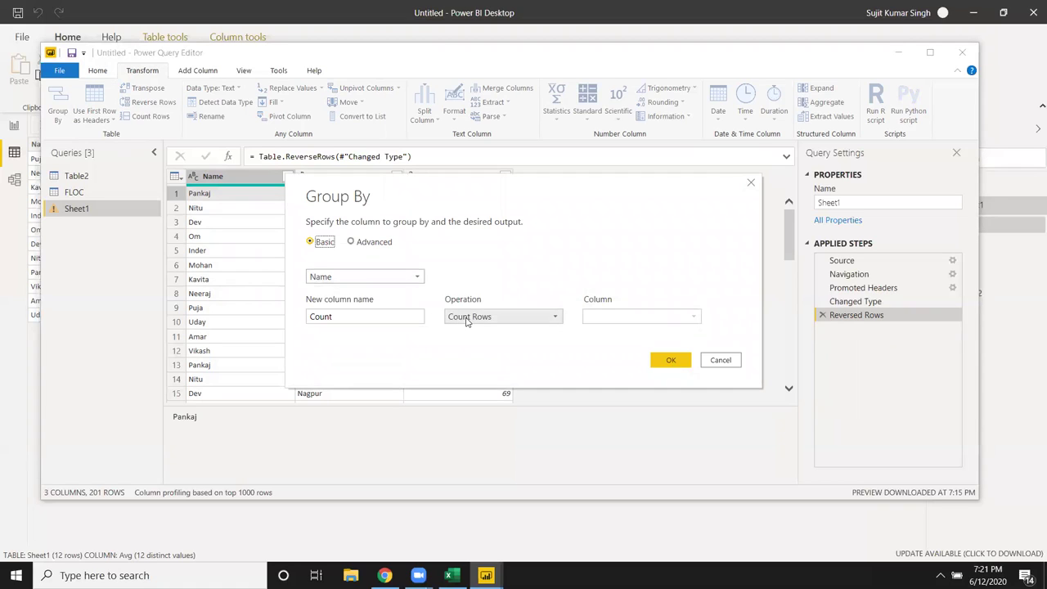
- Group by Name with a new column Total set to the Sum of Sales
left_click_drag(402, 320, 257, 321)
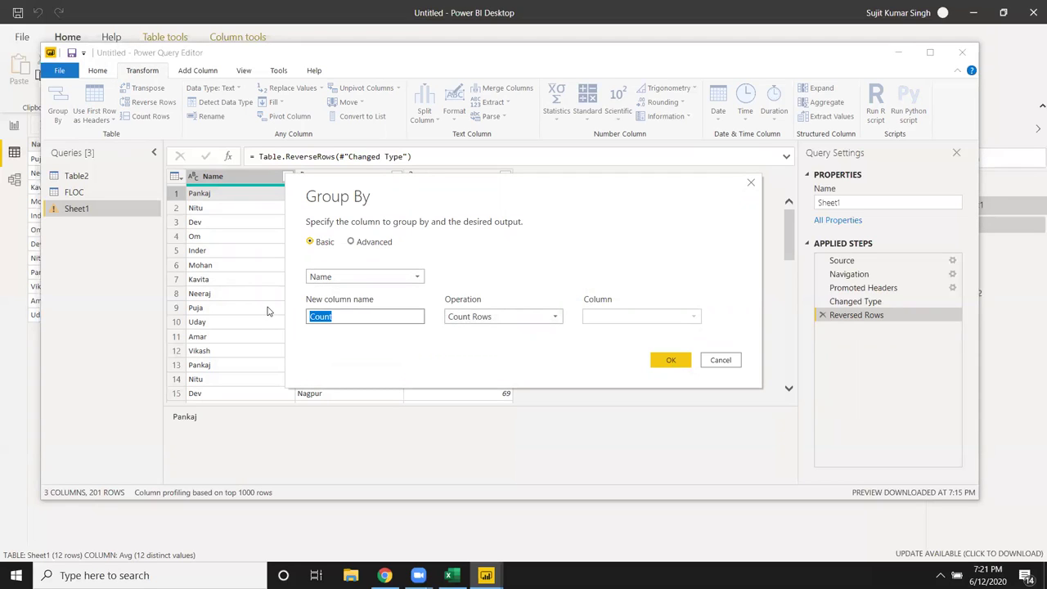
type("Total")
left_click(447, 322)
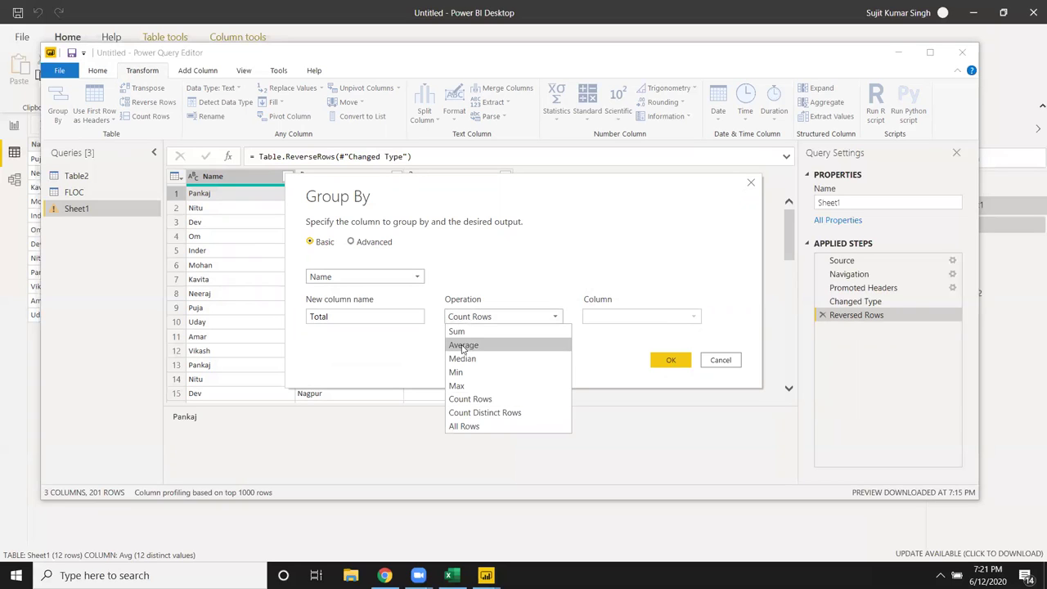
left_click(463, 331)
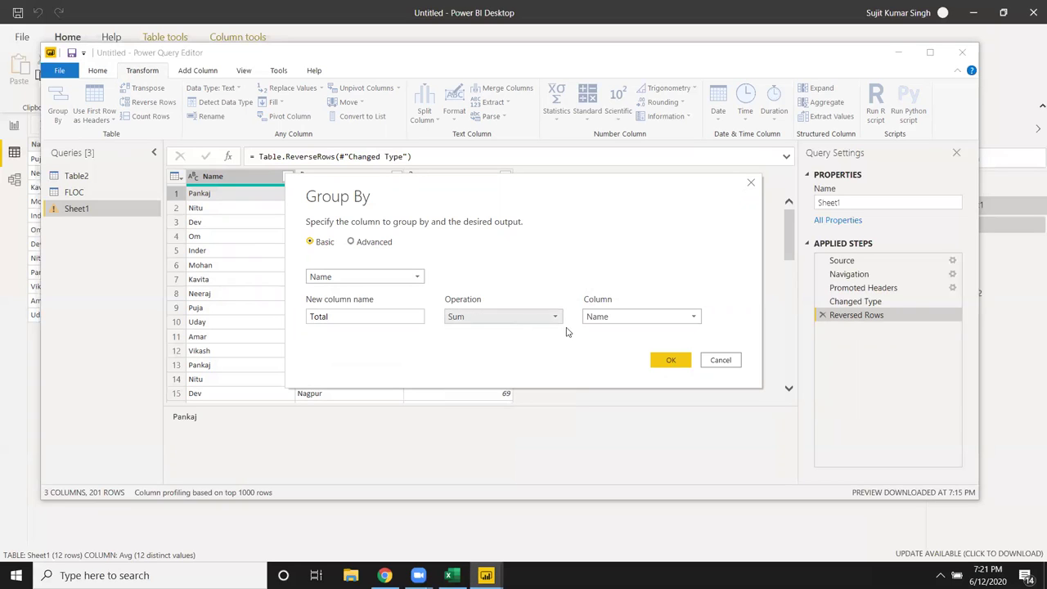
left_click(630, 321)
left_click(620, 357)
left_click(674, 367)
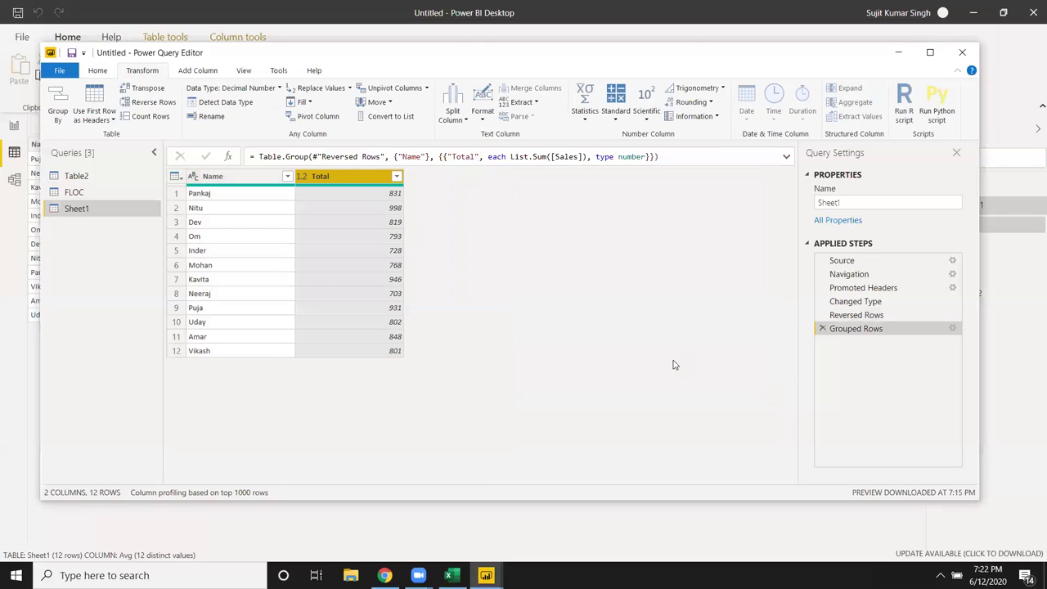
- Apply Reverse Rows twice to the grouped totals, putting Vikash first, then Pankaj 831 again
left_click(240, 237)
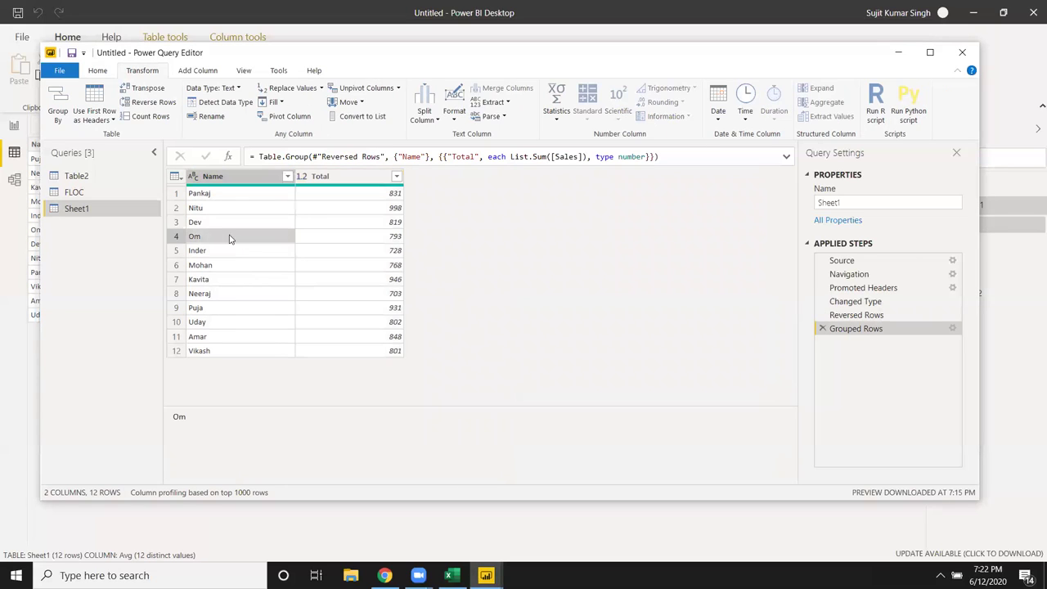
left_click(208, 197)
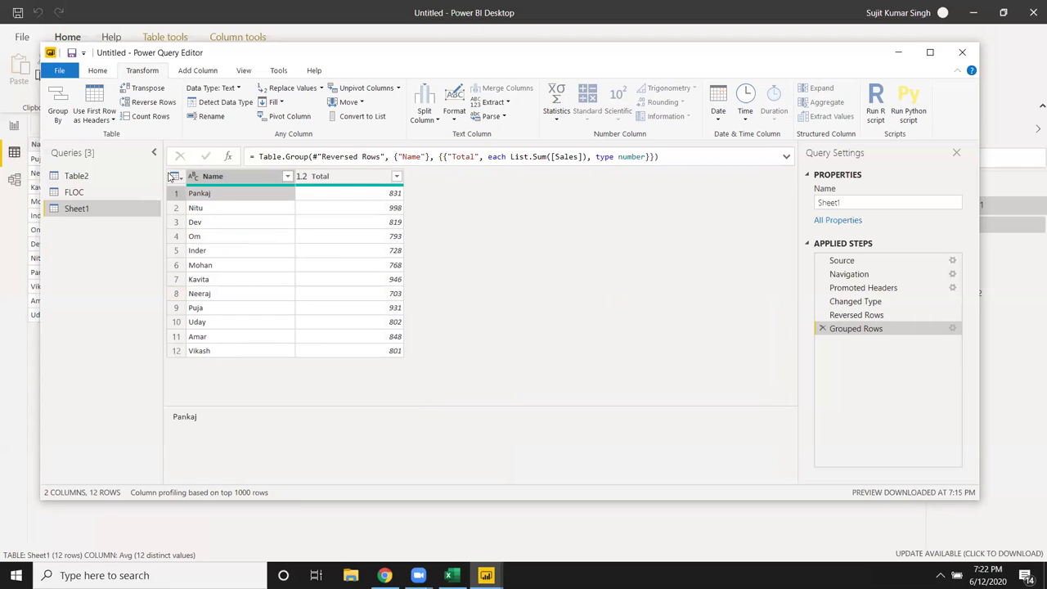
left_click(165, 106)
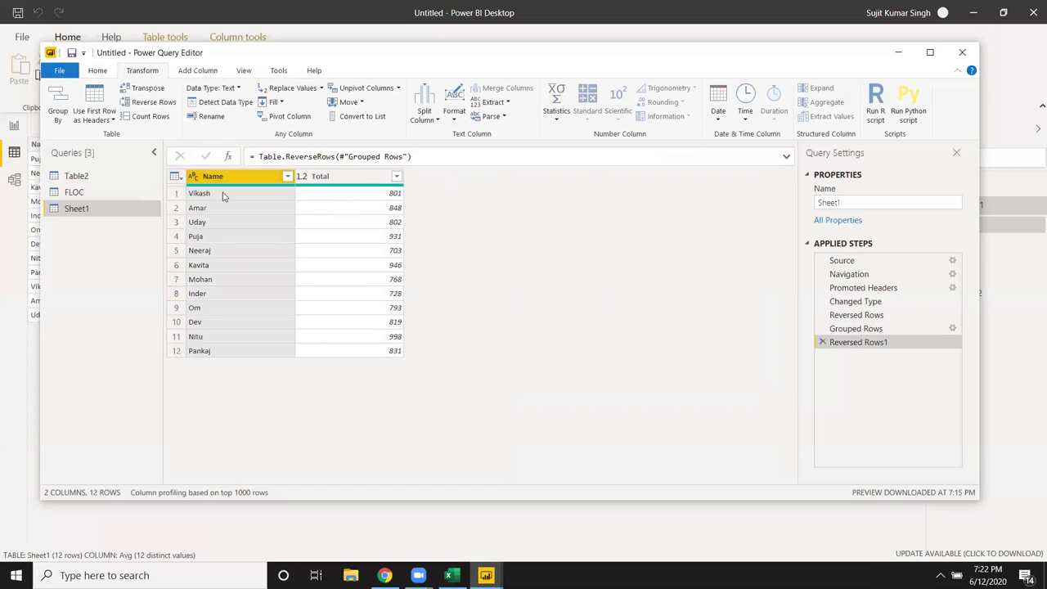
left_click(223, 194)
left_click(217, 351)
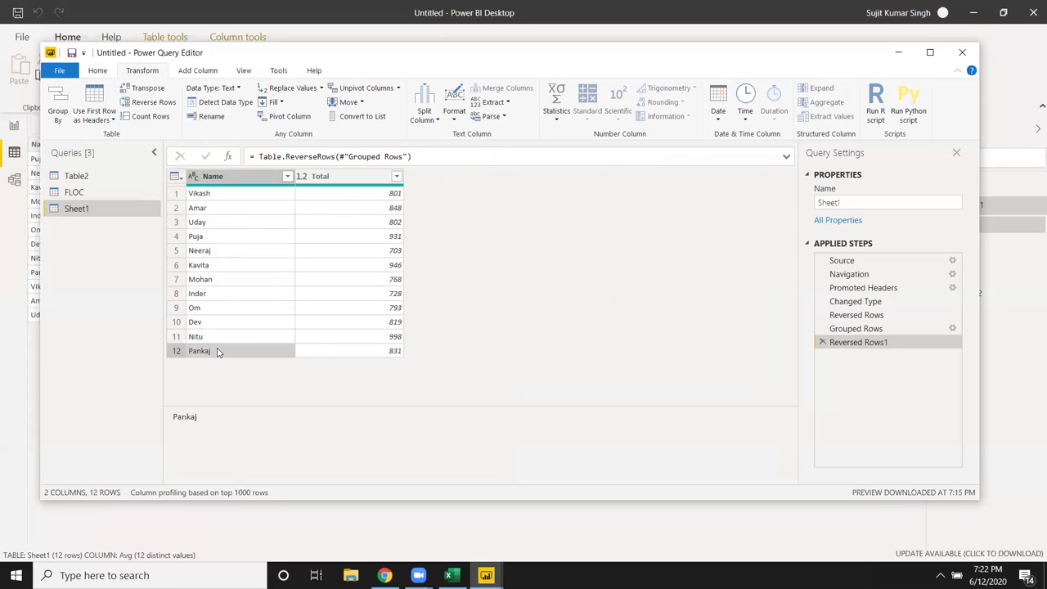
left_click(204, 210)
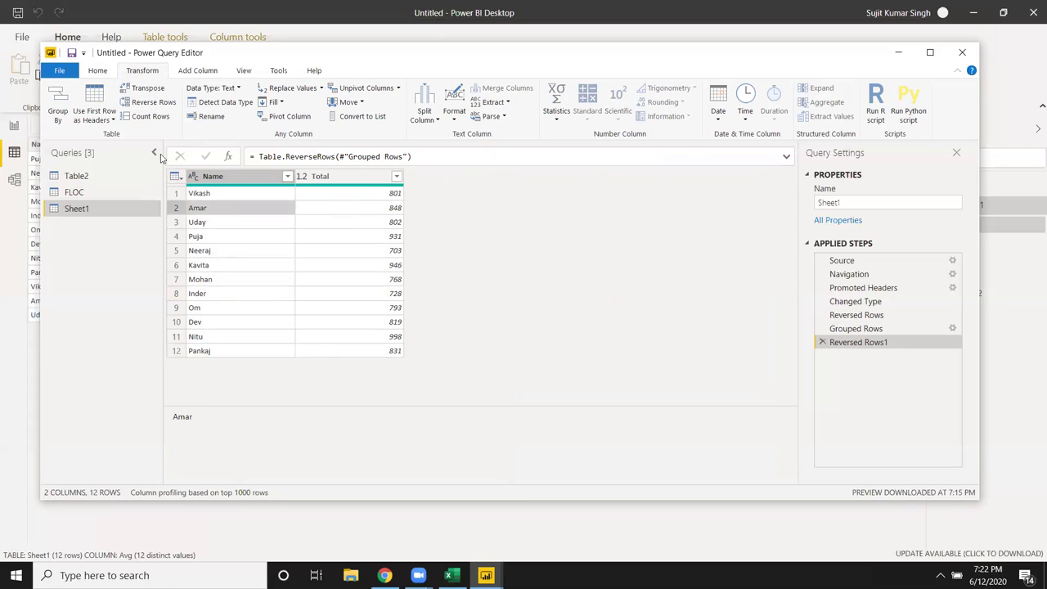
left_click(143, 104)
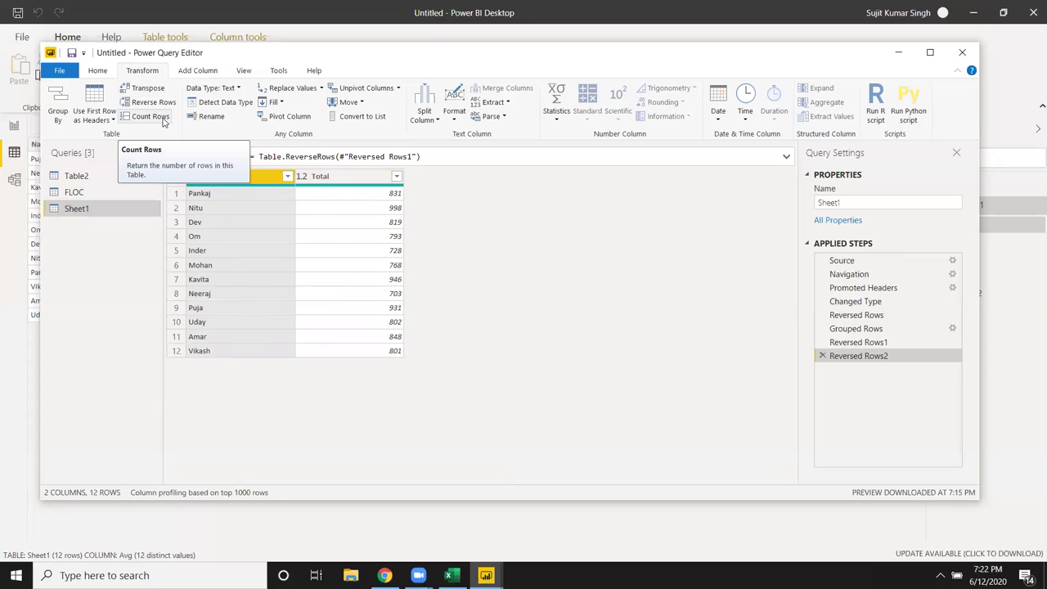
left_click(150, 116)
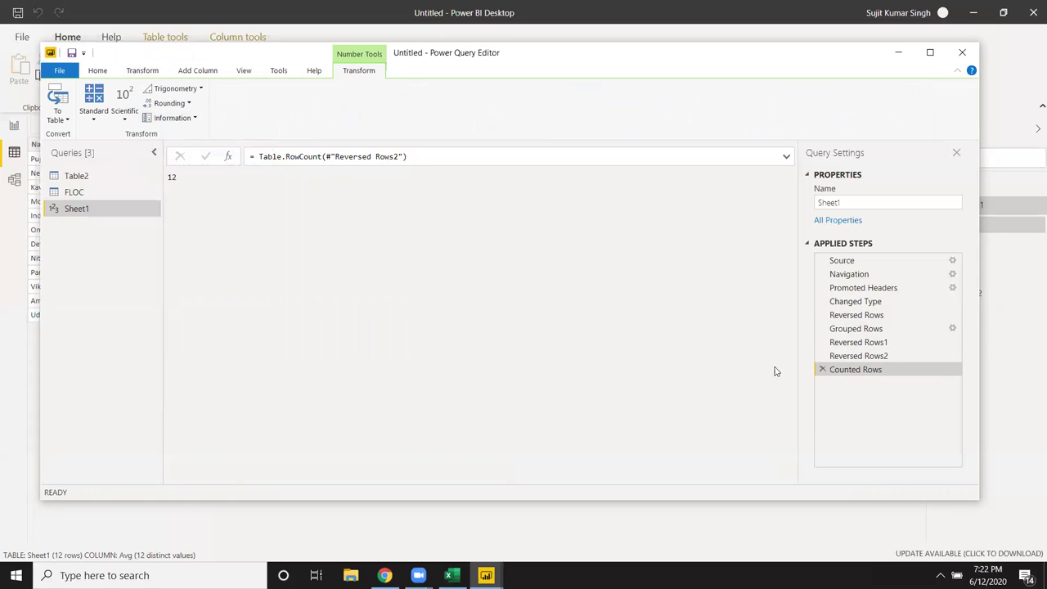
left_click(822, 370)
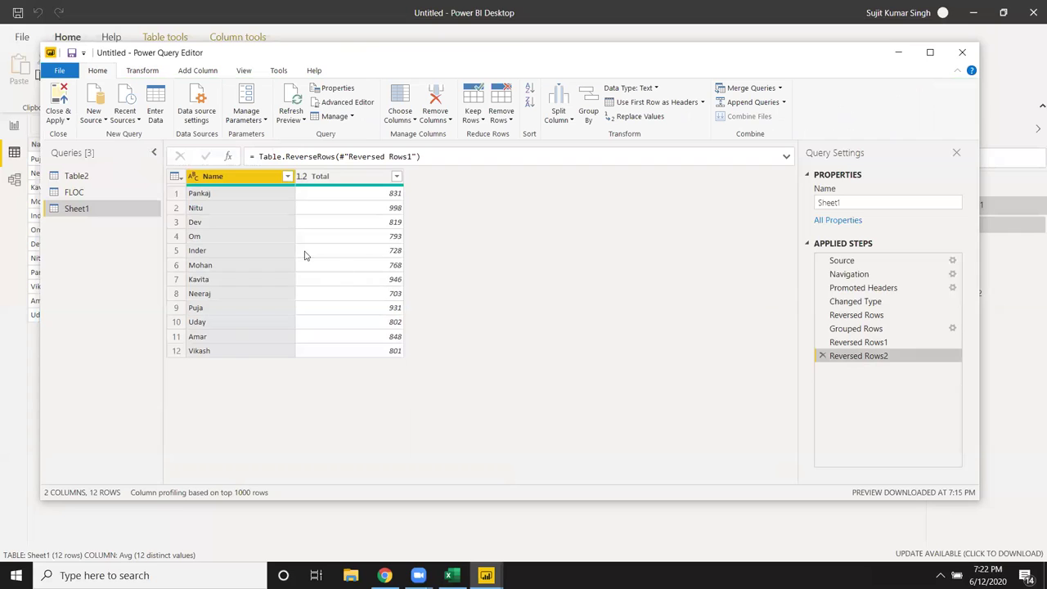
left_click(155, 72)
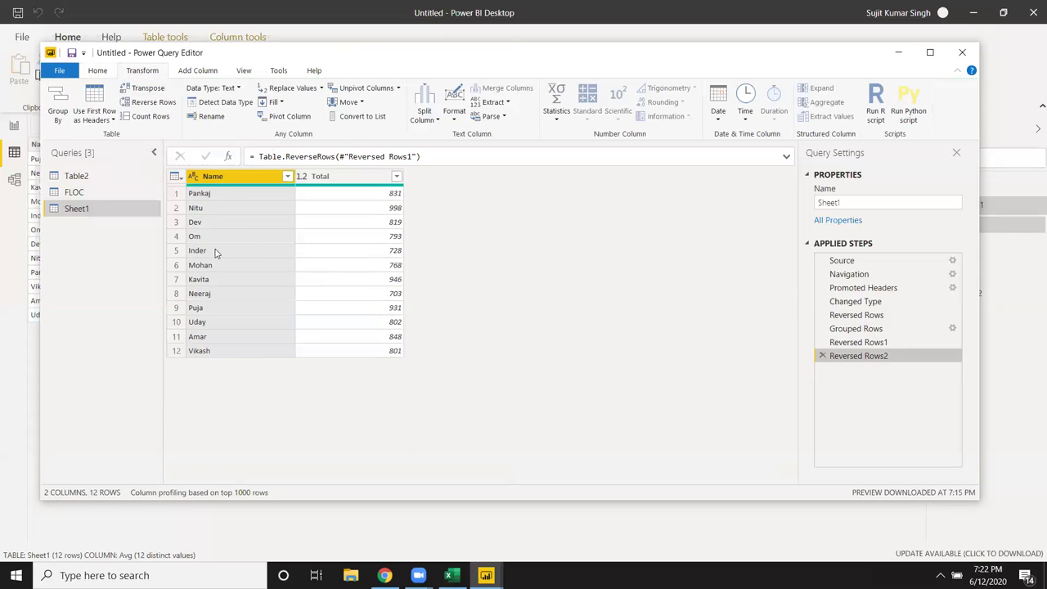